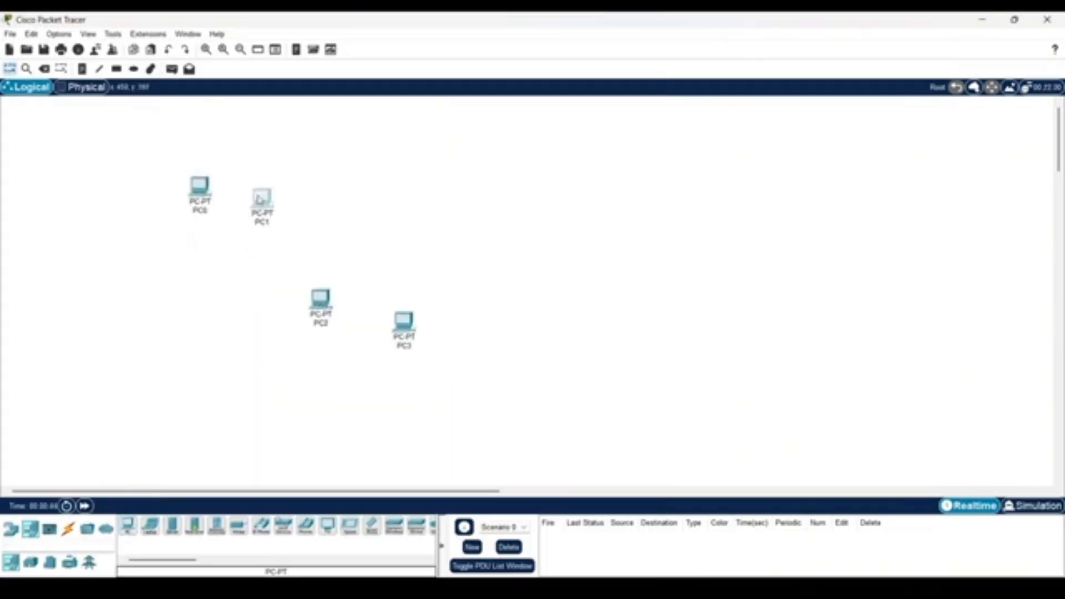
Place the PCs in a row on the workspace and add a 2960-24TT switch beneath them.
drag(261, 200, 261, 190)
drag(320, 304, 328, 190)
drag(403, 320, 411, 188)
click(10, 528)
click(30, 562)
drag(128, 525, 296, 294)
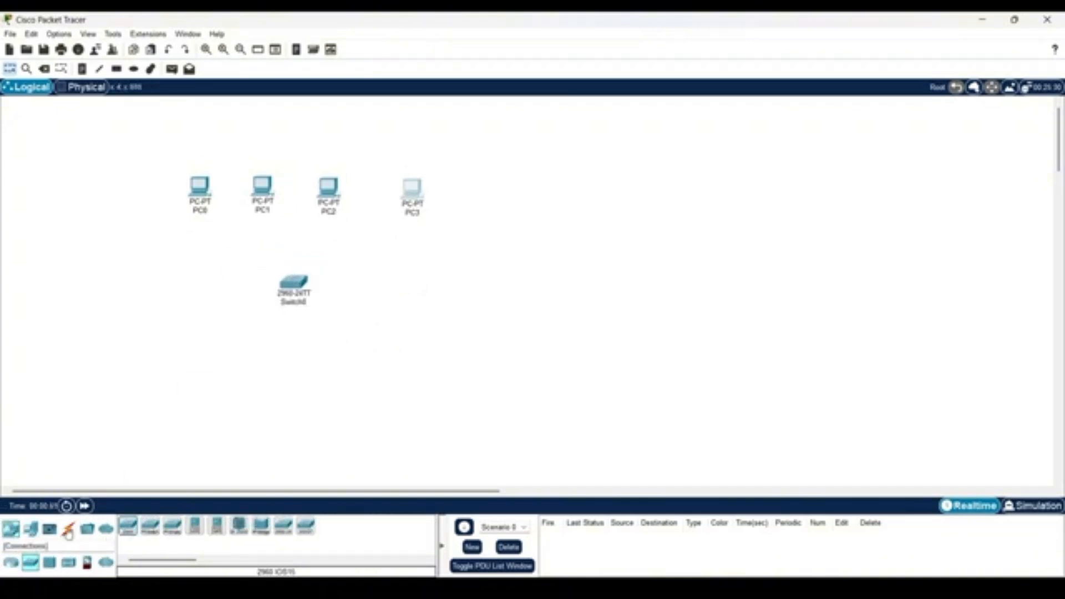
Cable PC0 and PC1 to Switch0 using the automatically chosen connection type.
click(67, 529)
click(128, 525)
click(209, 193)
click(293, 280)
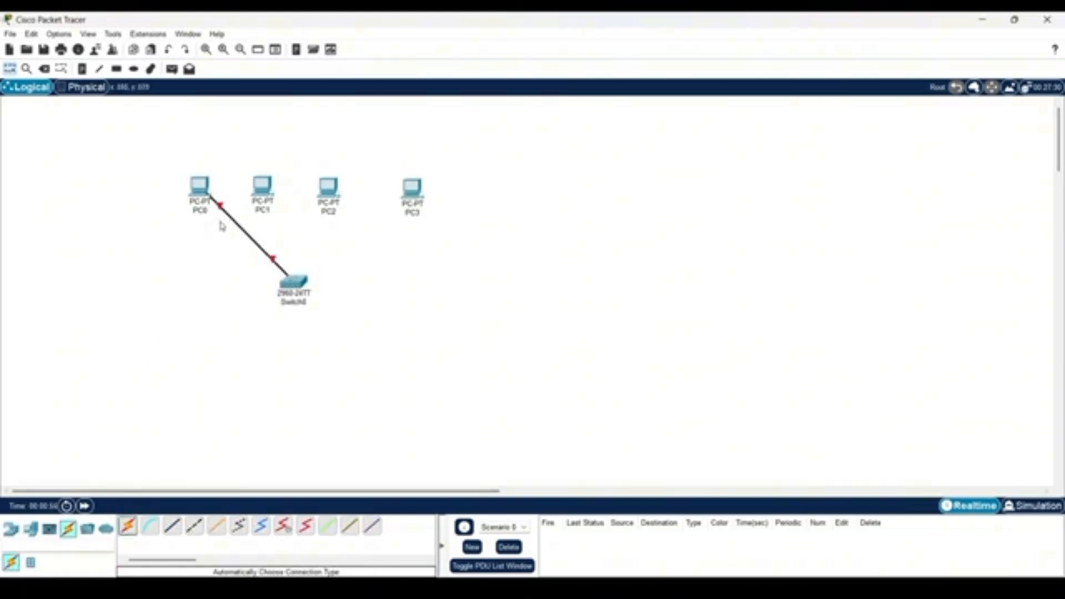
click(128, 525)
click(263, 188)
click(293, 280)
Cable PC2 and PC3 to Switch0 using the automatically chosen connection type.
click(128, 525)
click(327, 194)
click(304, 288)
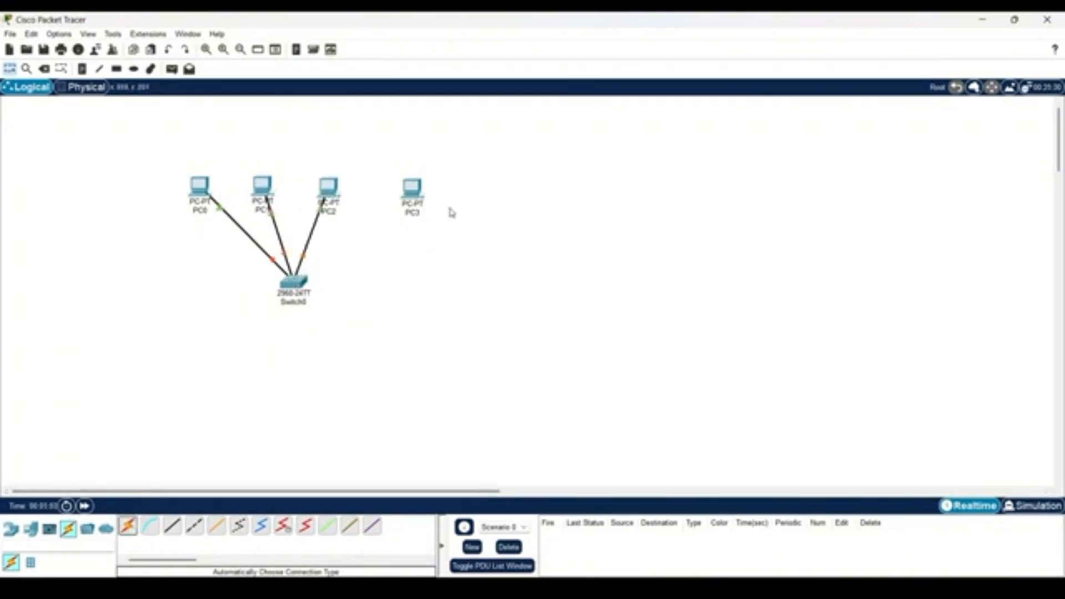
click(127, 525)
click(410, 190)
click(293, 281)
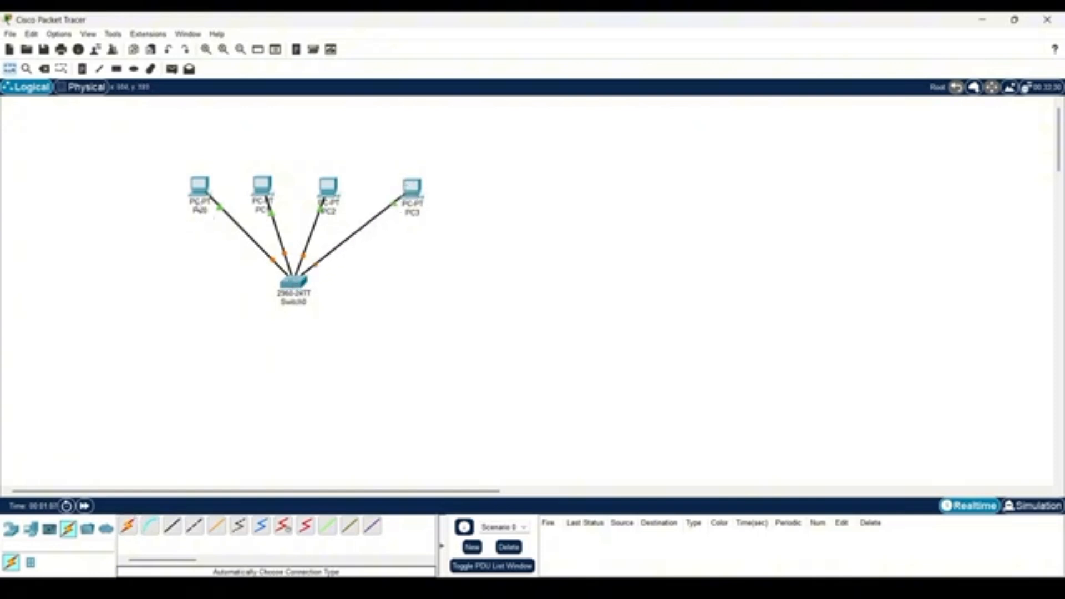
Append the addresses 192.168.10.2, 192.168.10.3, 192.168.10.4 and 192.168.10.5 to the labels of PC0, PC1, PC2 and PC3 respectively.
double_click(197, 207)
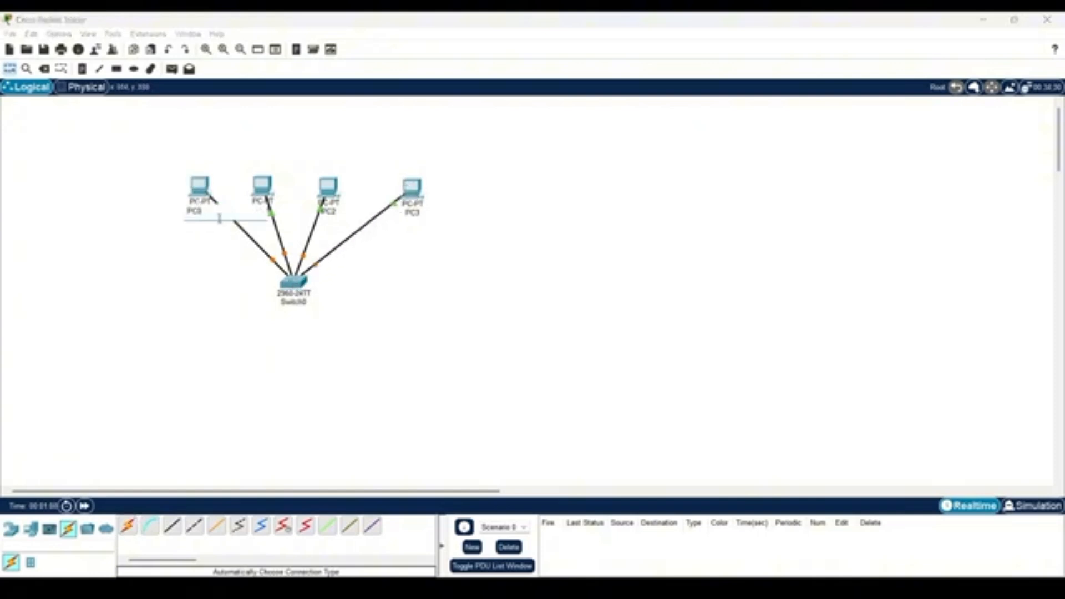
text(1)
text(1)
click(275, 208)
text(192.168.10.3)
click(335, 213)
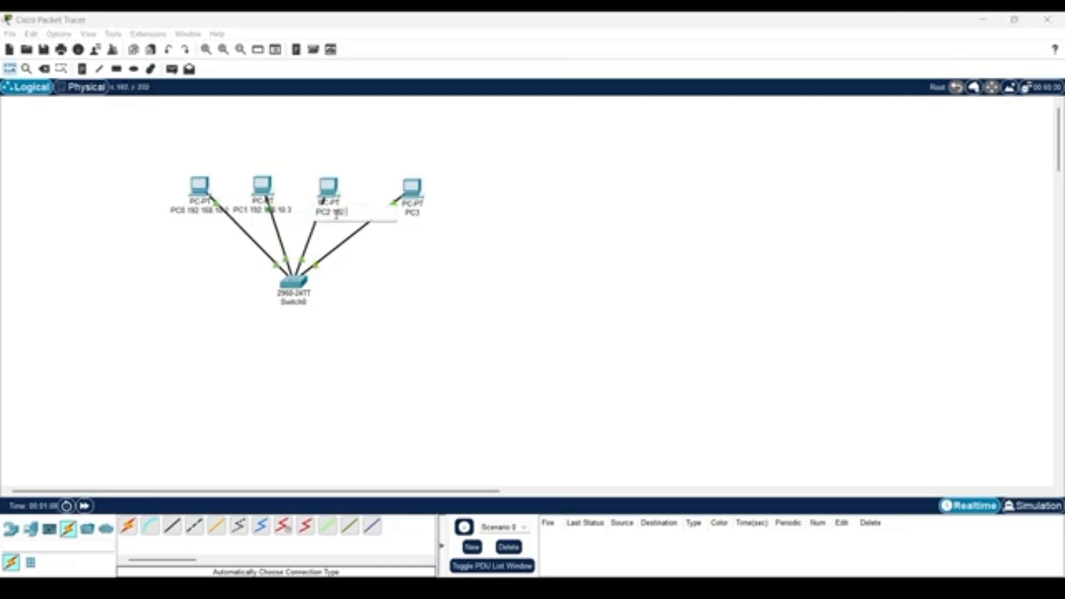
text(192.168.10.4)
click(419, 210)
text(192.168.10.5)
key(Return)
Spread the four PCs farther apart and farther above the switch.
drag(199, 188, 193, 154)
drag(262, 186, 275, 146)
drag(328, 187, 348, 146)
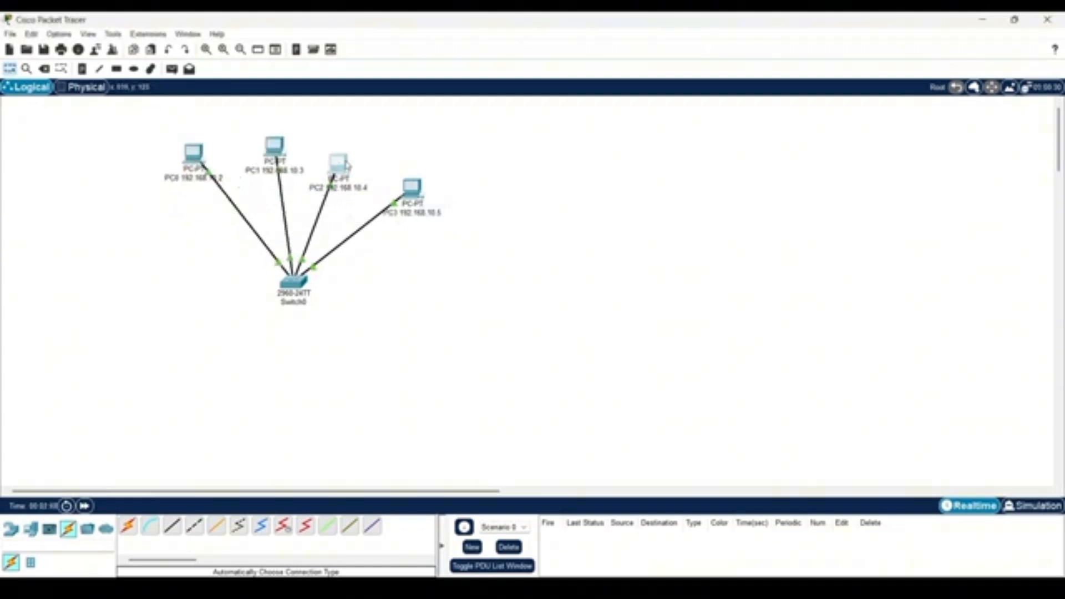
drag(412, 189, 429, 160)
Set PC0's FastEthernet0 IPv4 address to 192.168.10.2 with the default subnet mask.
click(192, 158)
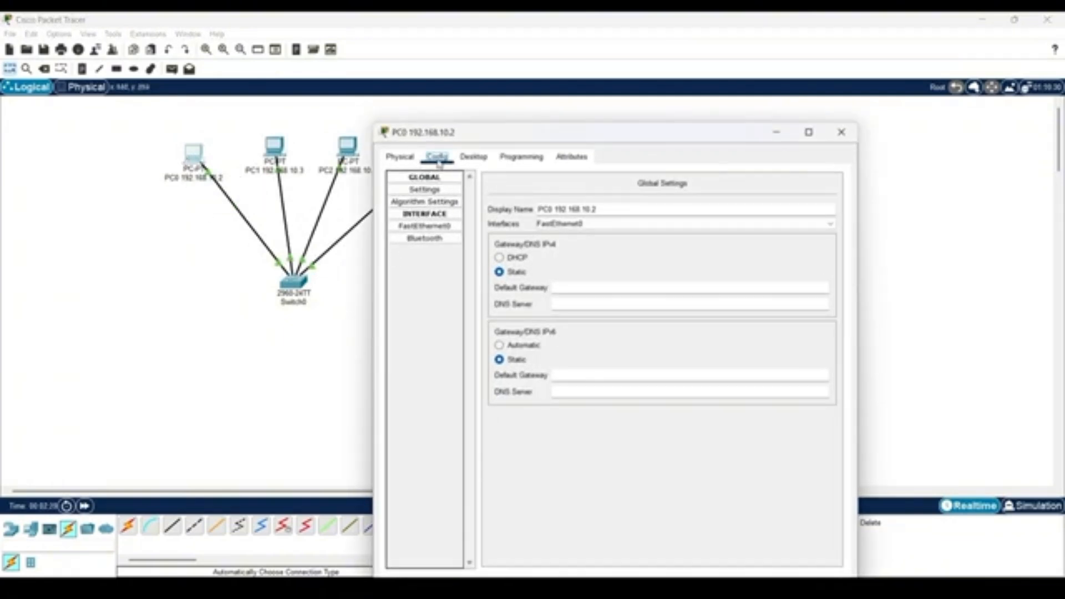
click(415, 227)
click(687, 279)
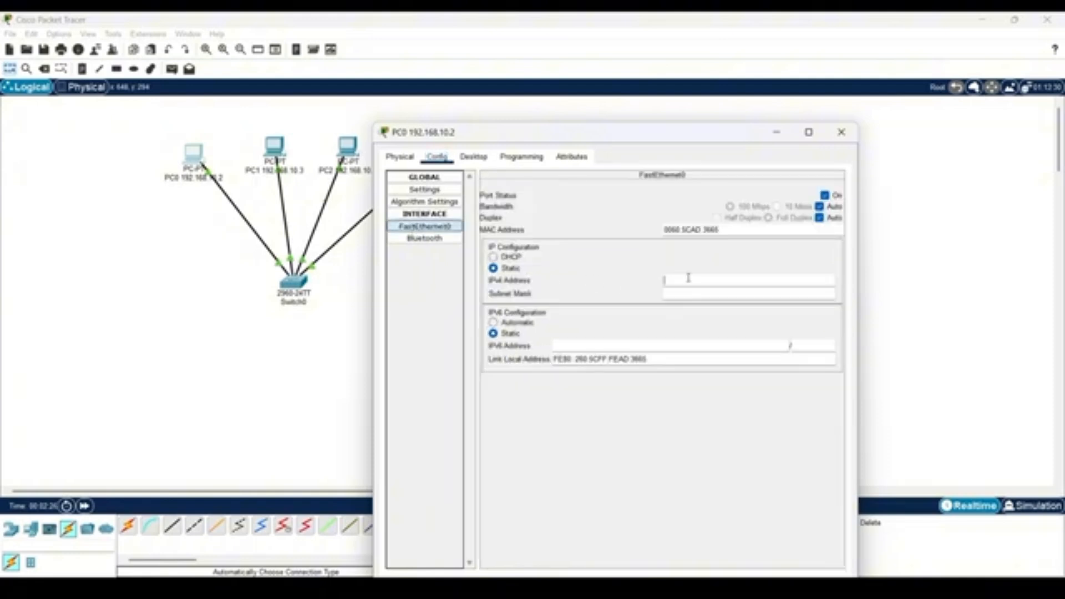
click(687, 278)
key(Tab)
click(840, 132)
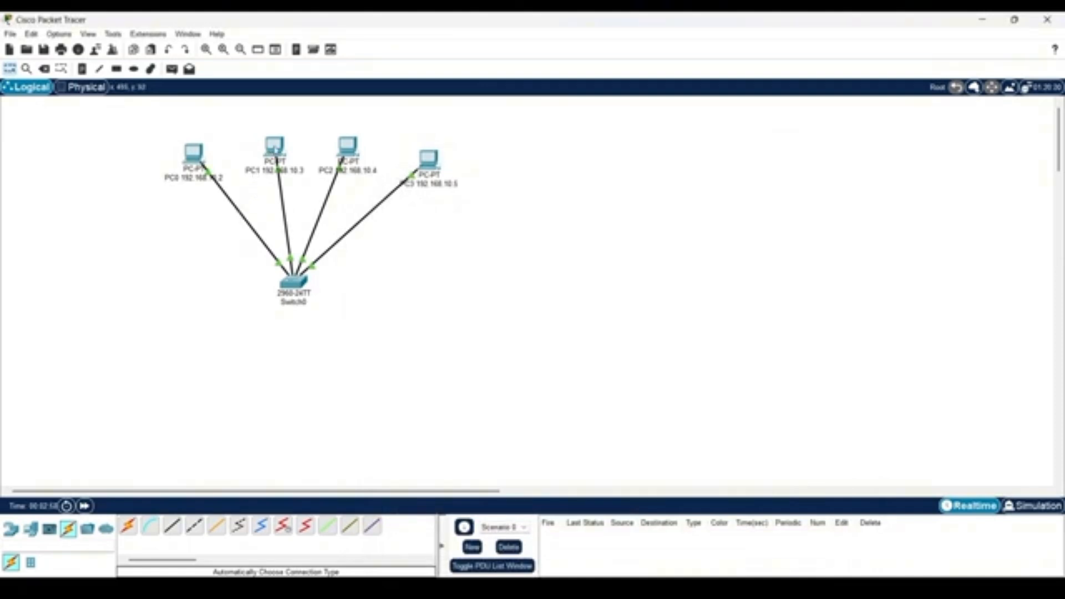
Set PC1's FastEthernet0 IPv4 address to 192.168.10.3 with the default subnet mask.
click(274, 147)
click(424, 189)
text(192.168.10.3)
click(688, 256)
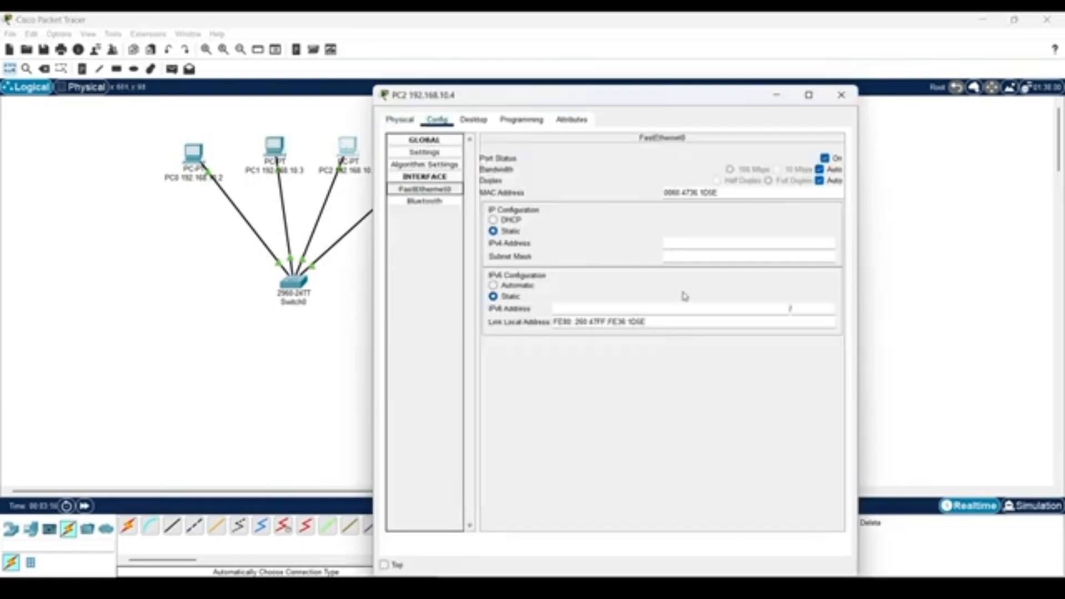
Set PC2's FastEthernet0 IPv4 address to 192.168.10.4 with the default subnet mask.
click(688, 243)
text(192.168.10.4)
click(688, 256)
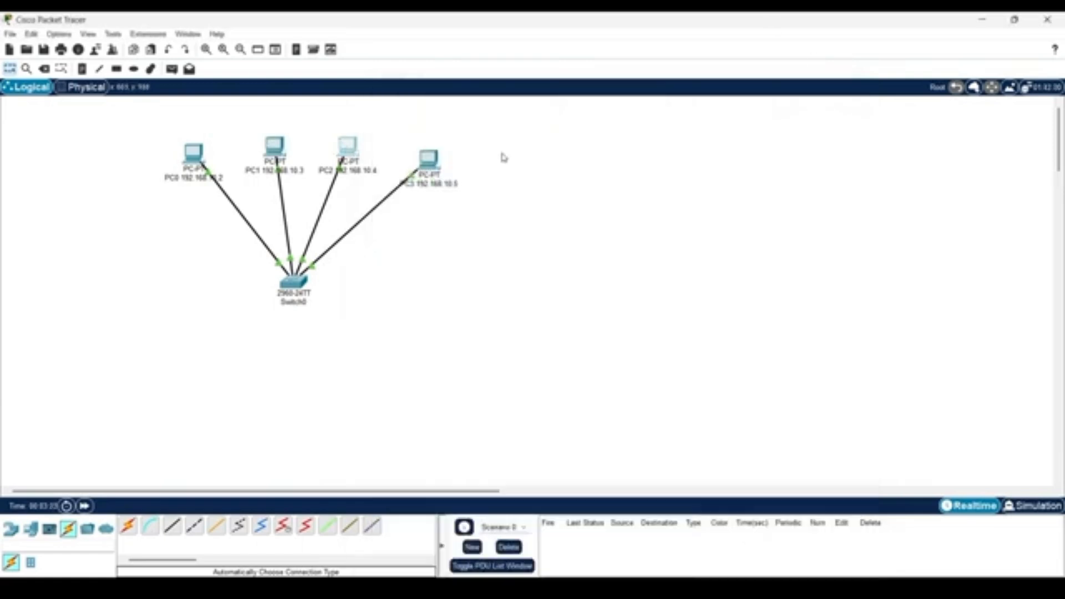
Set PC3's FastEthernet0 IPv4 address to 192.168.10.5 with the default subnet mask and close its settings.
click(428, 155)
click(424, 188)
click(705, 244)
text(192.168.10.5)
click(688, 256)
click(841, 95)
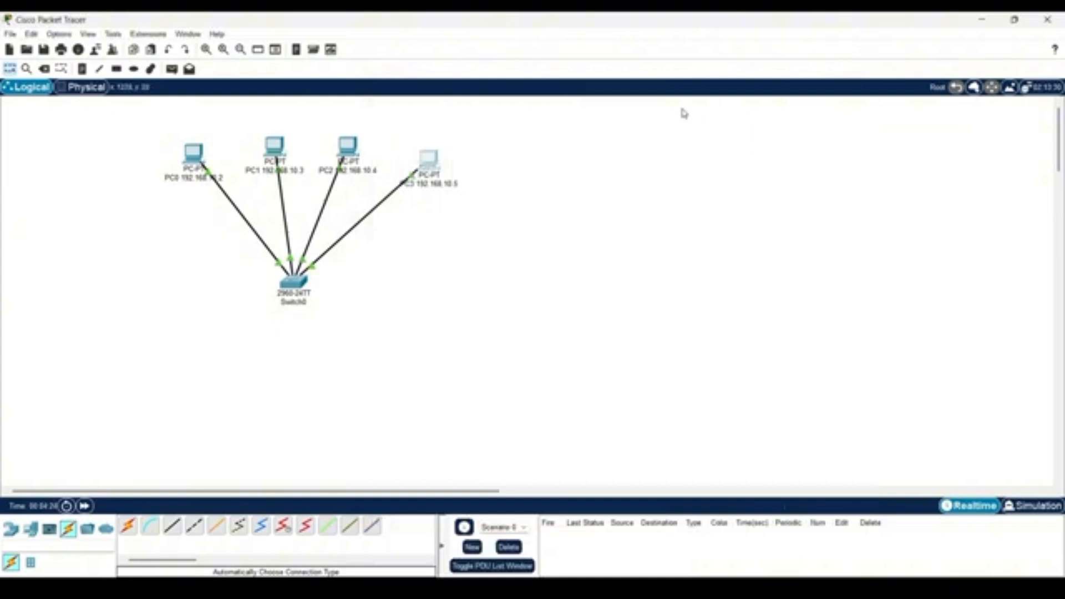
Ping 192.168.10.2 from PC0's Command Prompt and close the PC0 window.
click(194, 151)
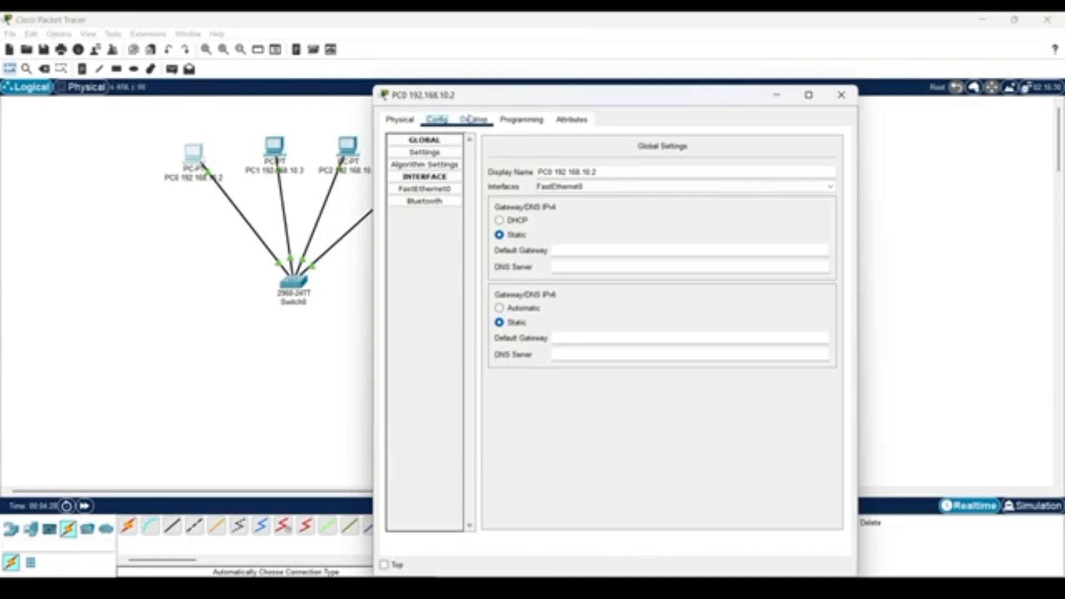
click(486, 122)
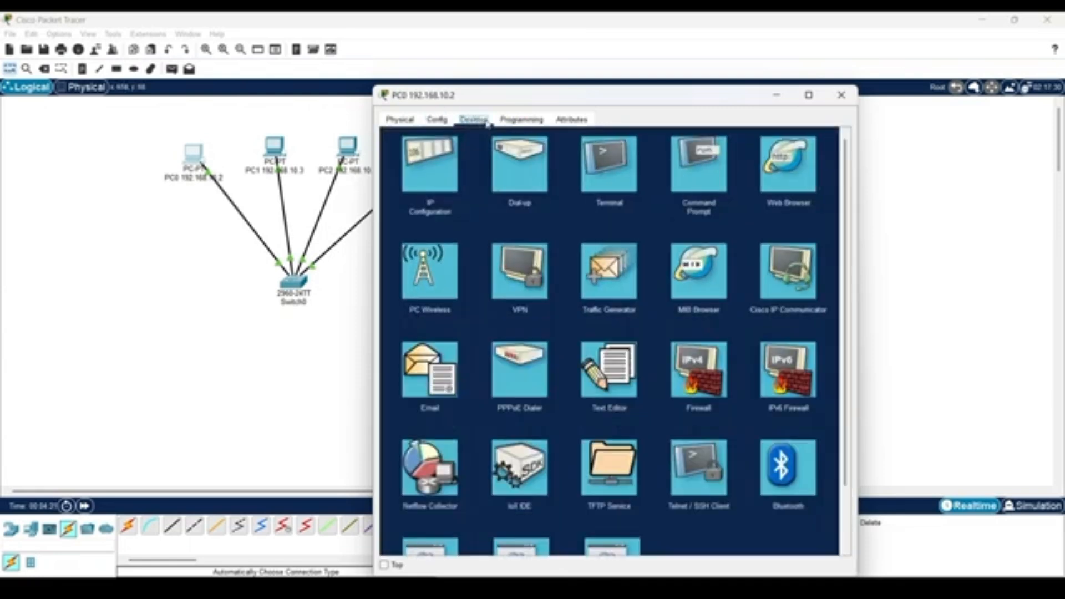
click(704, 176)
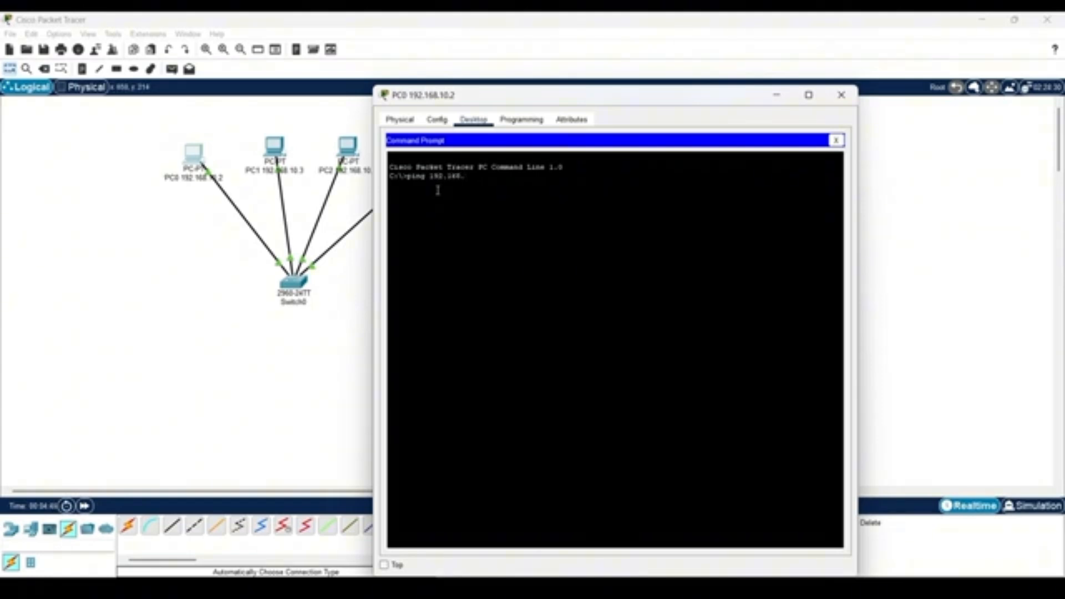
key(Return)
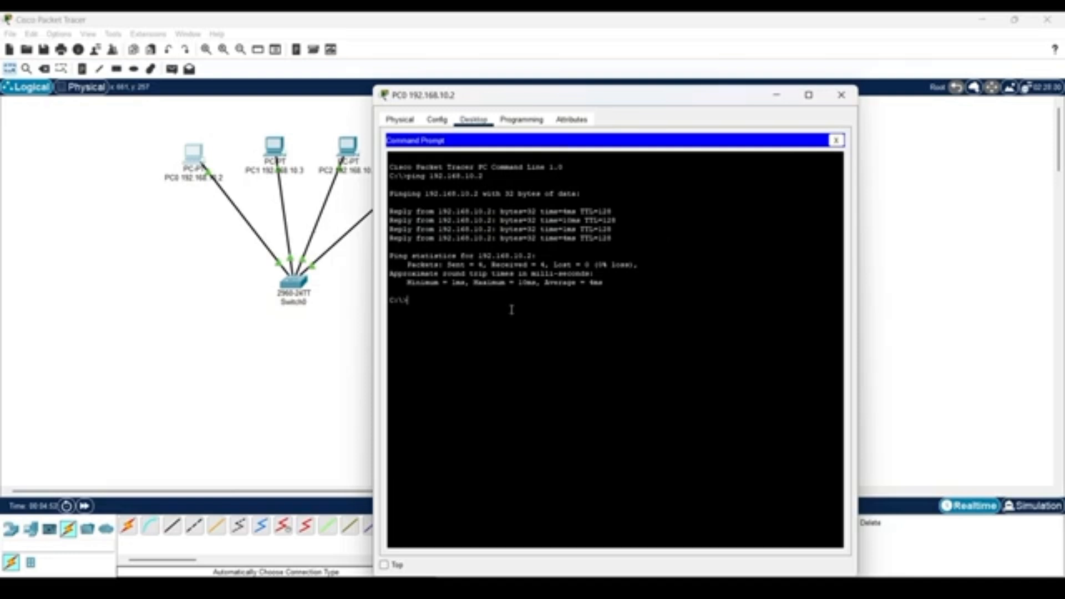
click(841, 95)
Ping 192.168.10.3 from PC1's Command Prompt and close the PC1 window.
click(279, 151)
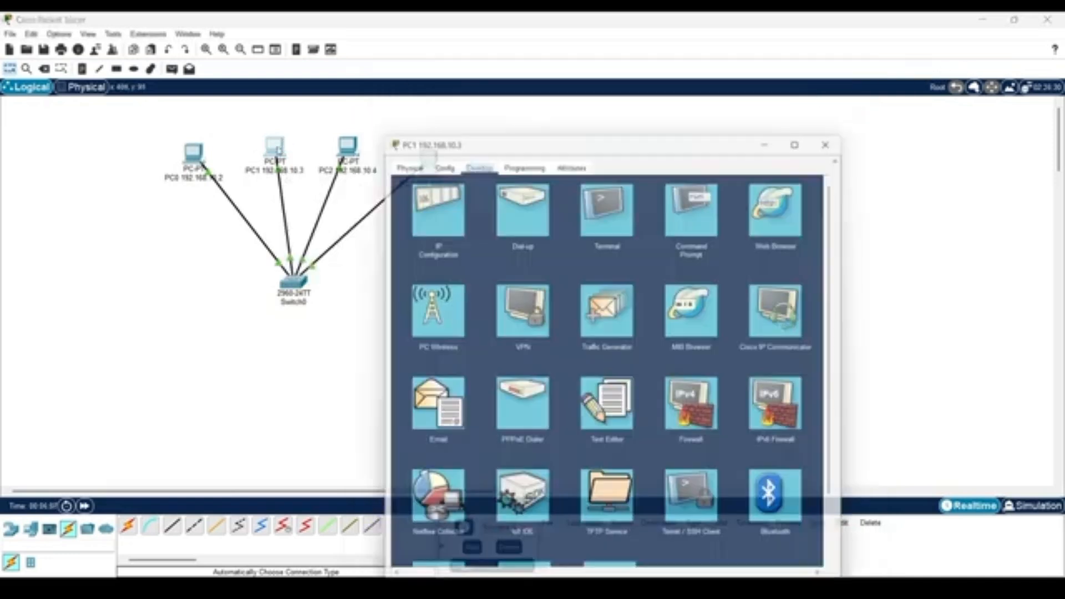
click(693, 167)
text(ping 192.168.)
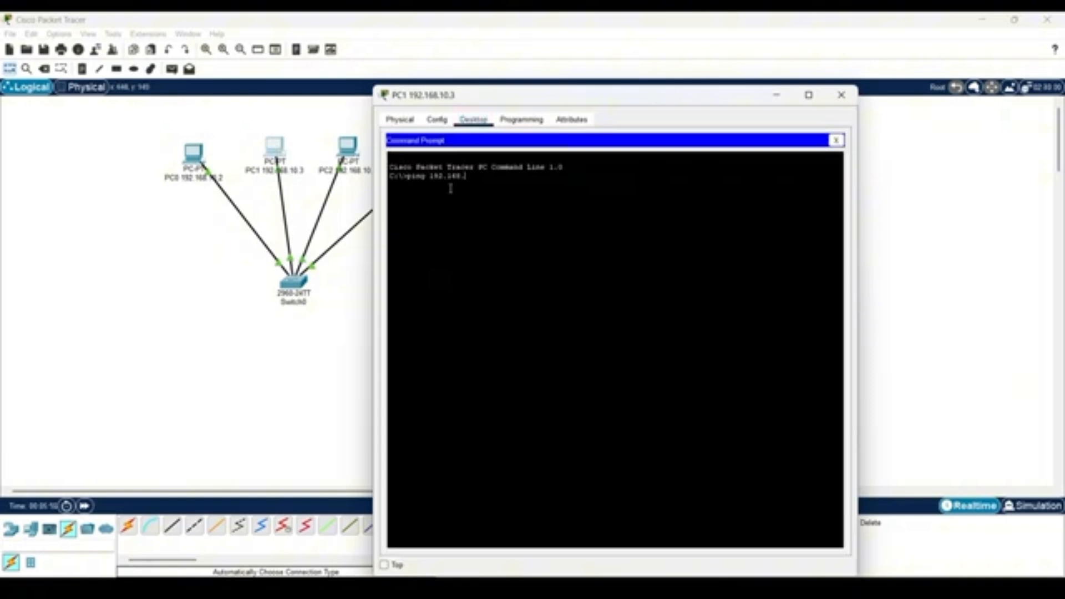
text(10.3)
key(Return)
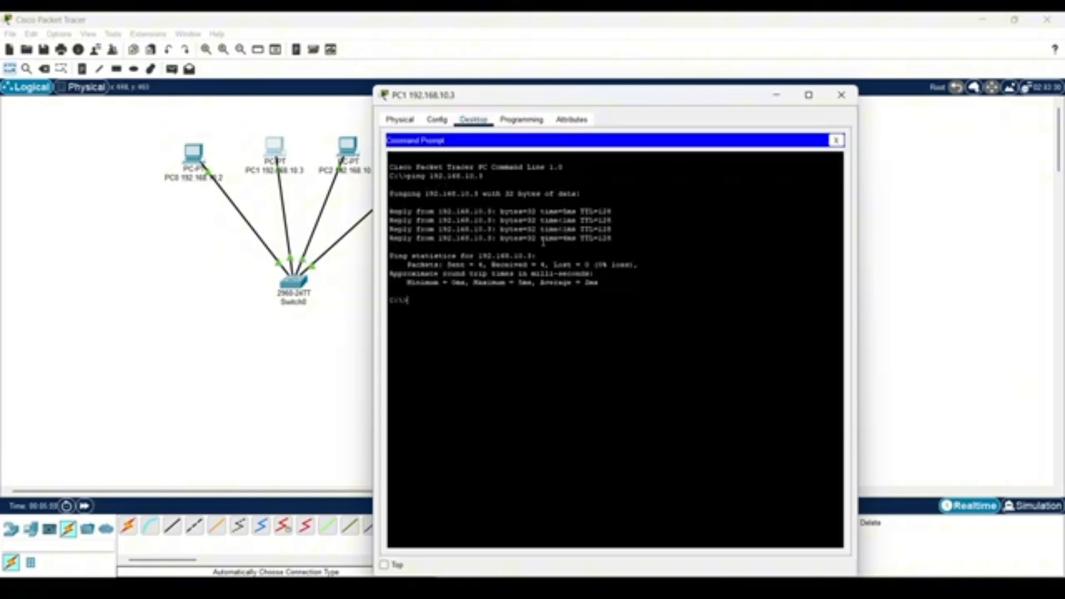
click(840, 95)
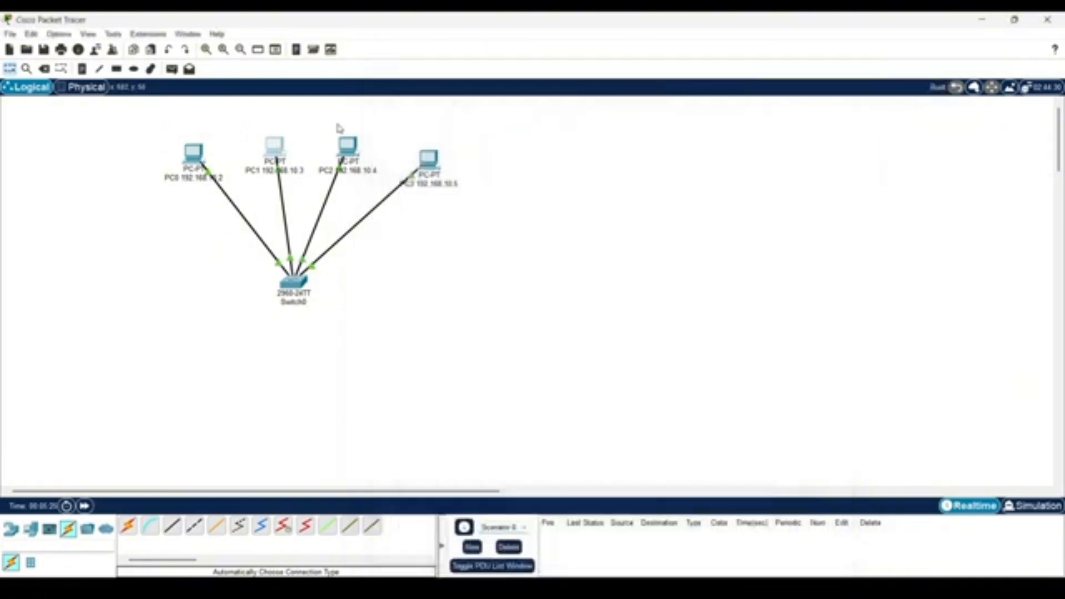
Ping 192.168.10.4 from PC2's Command Prompt and close the PC2 window.
click(348, 145)
click(473, 119)
click(706, 177)
text(ping 192.168)
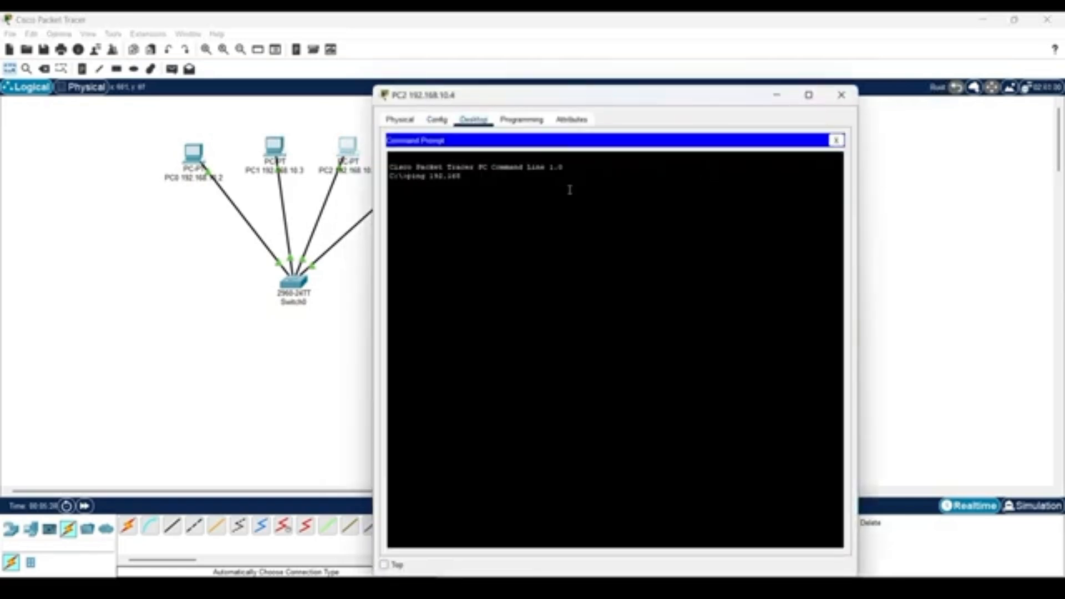
text(.10.4)
key(Return)
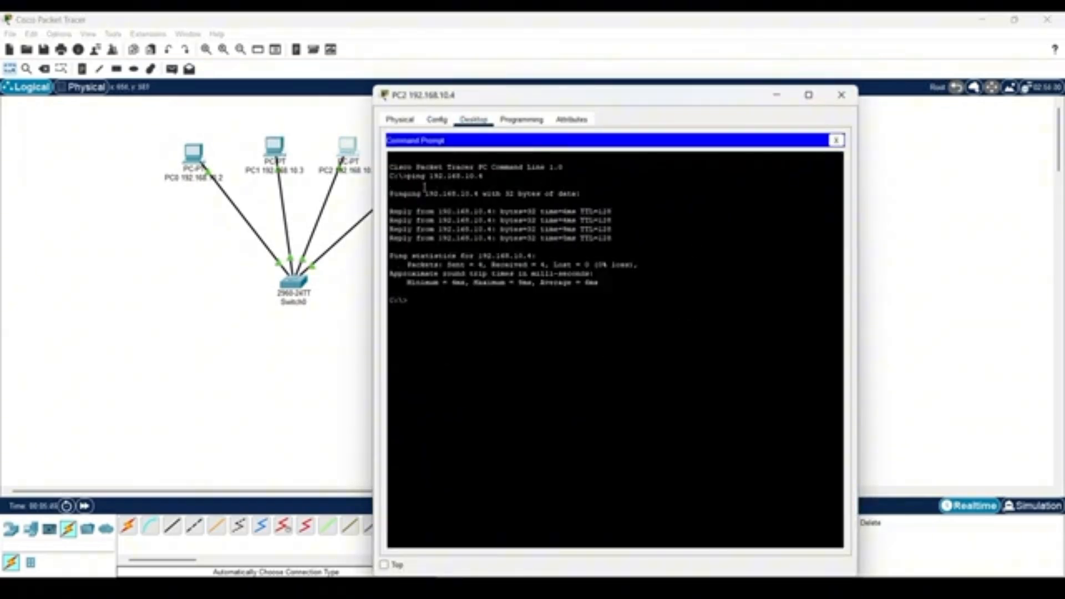
click(841, 95)
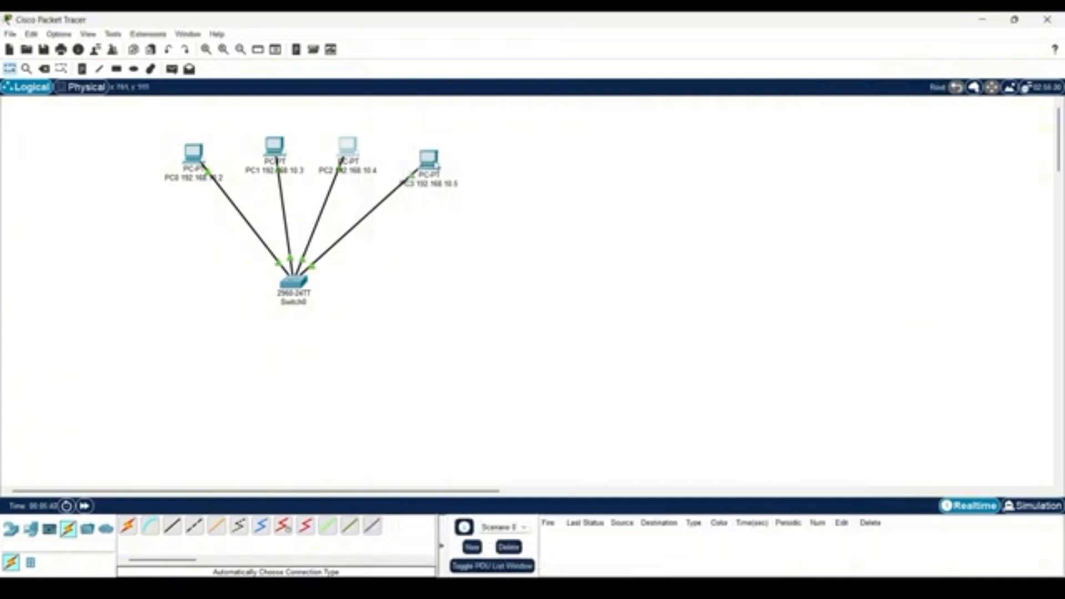
Ping 192.168.10.5 from PC3's Command Prompt and close the PC3 window.
click(435, 161)
click(473, 120)
click(654, 180)
text(ping 192.168.10.5)
key(Return)
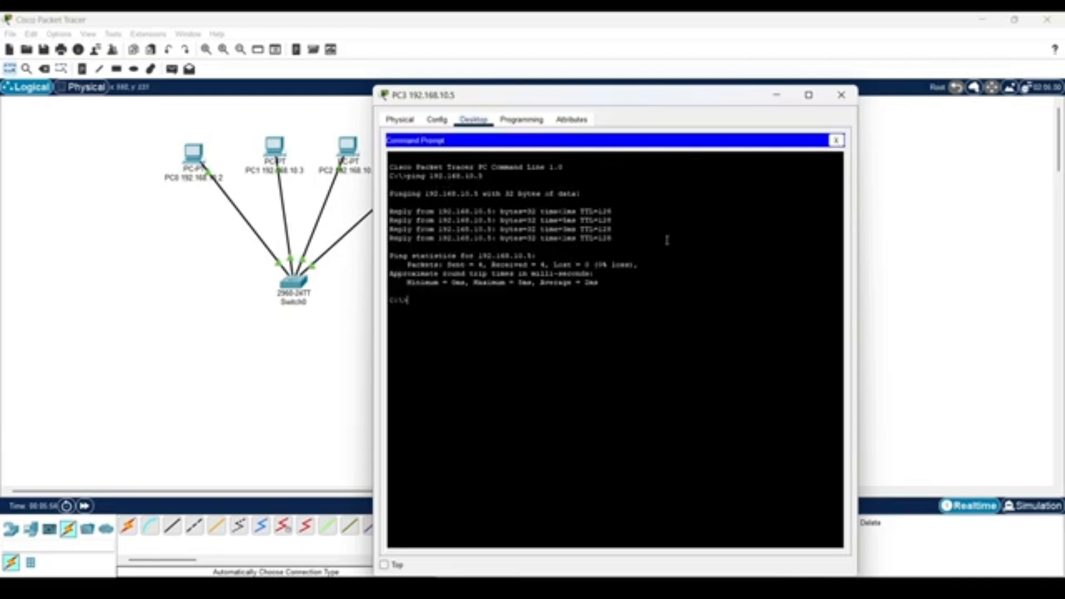
click(843, 93)
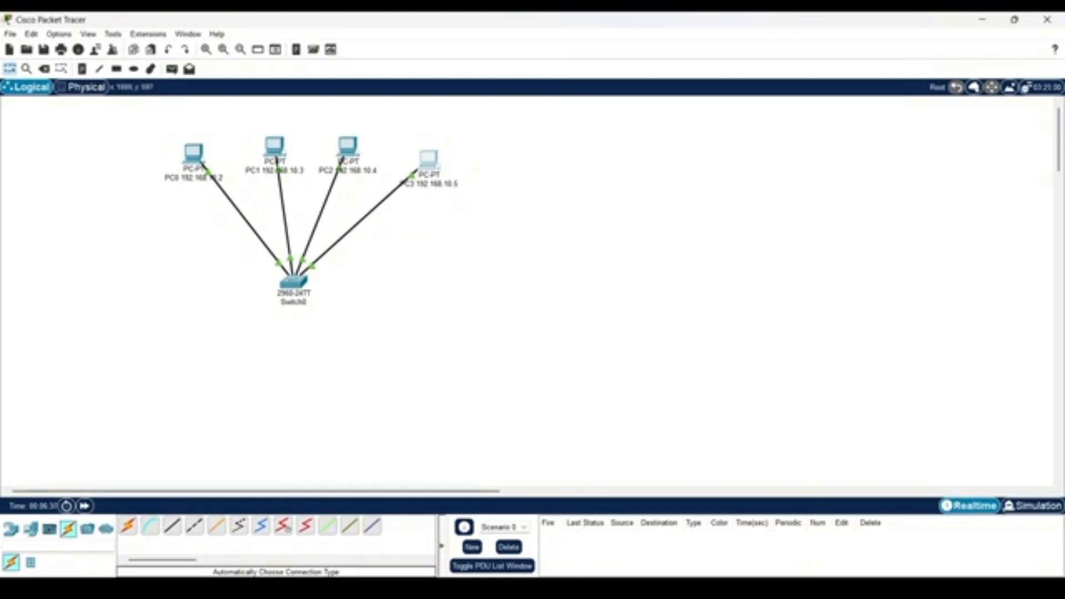
Add a Server-PT beside the switch, label it Server0 192.168.10.6, and move it level with the switch.
click(550, 587)
click(30, 529)
drag(171, 524, 415, 307)
click(402, 336)
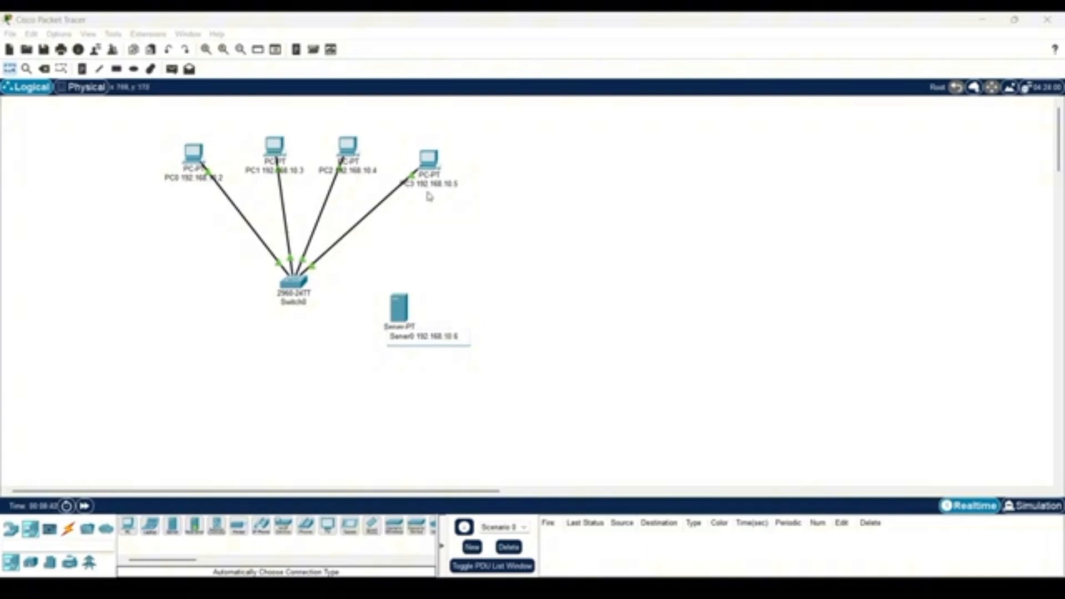
click(509, 298)
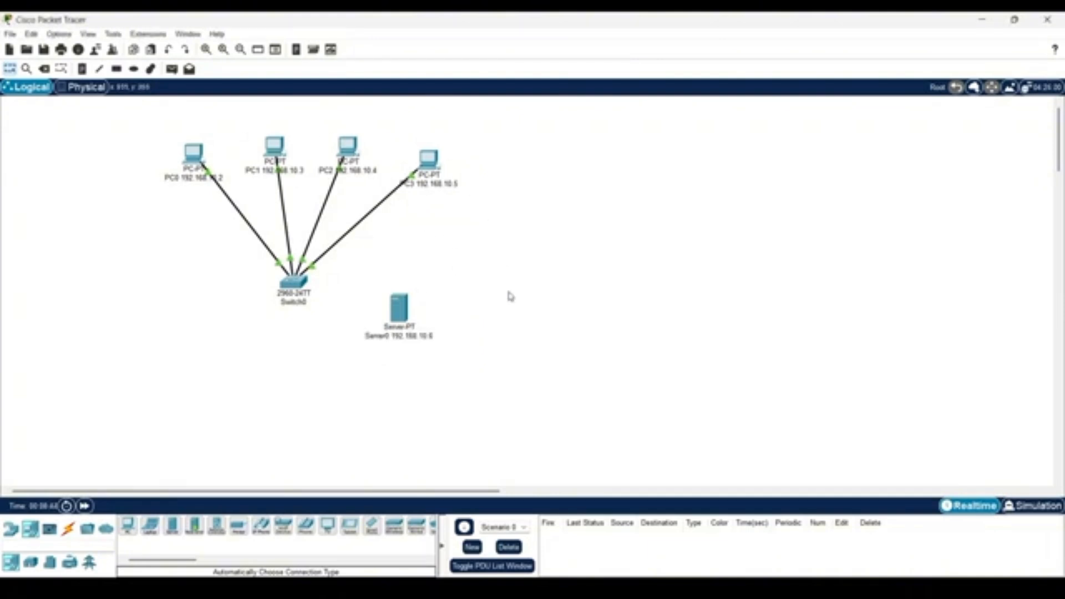
drag(400, 314, 410, 295)
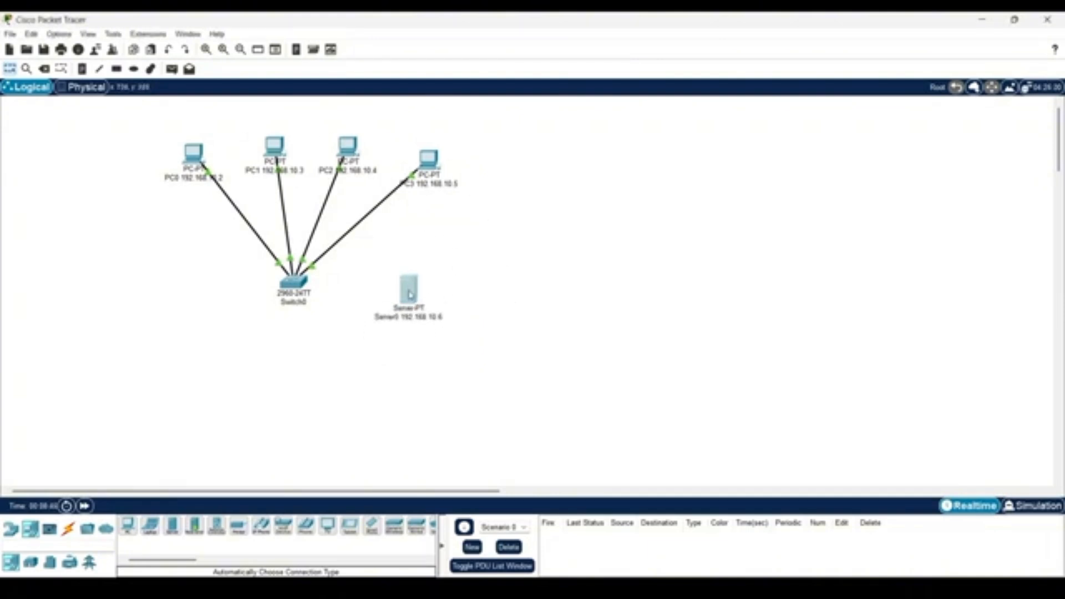
Cable Switch0 to Server0 using the automatically chosen connection type.
click(71, 530)
click(128, 525)
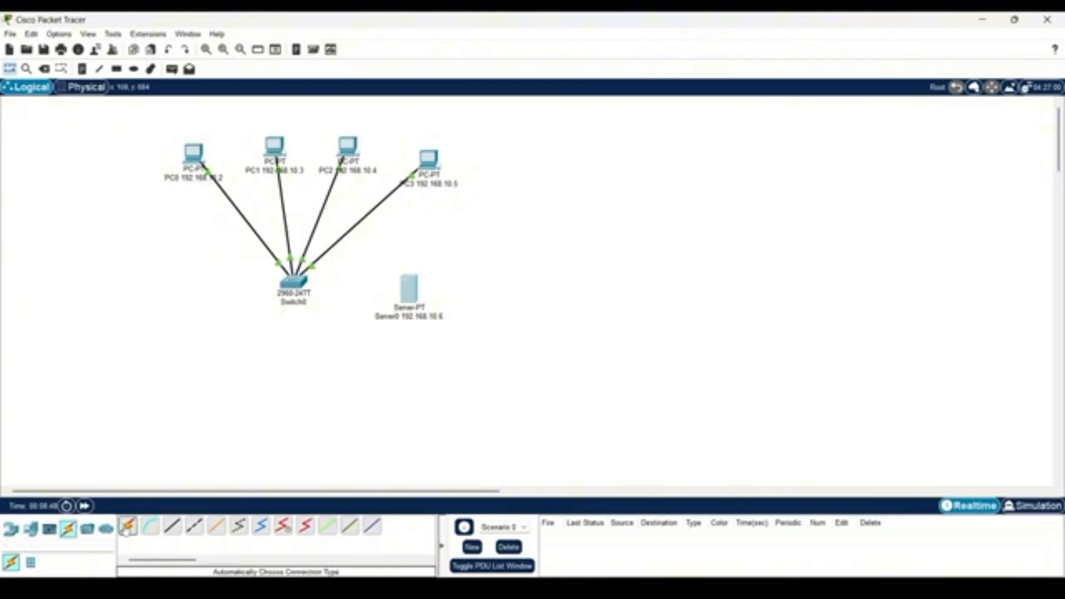
click(303, 283)
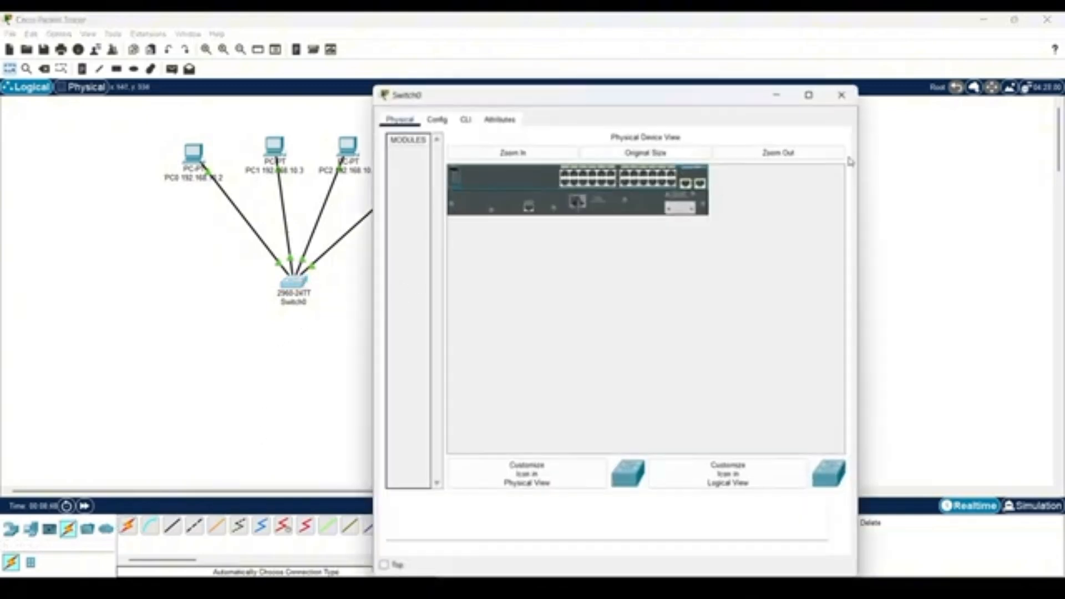
click(840, 93)
click(129, 526)
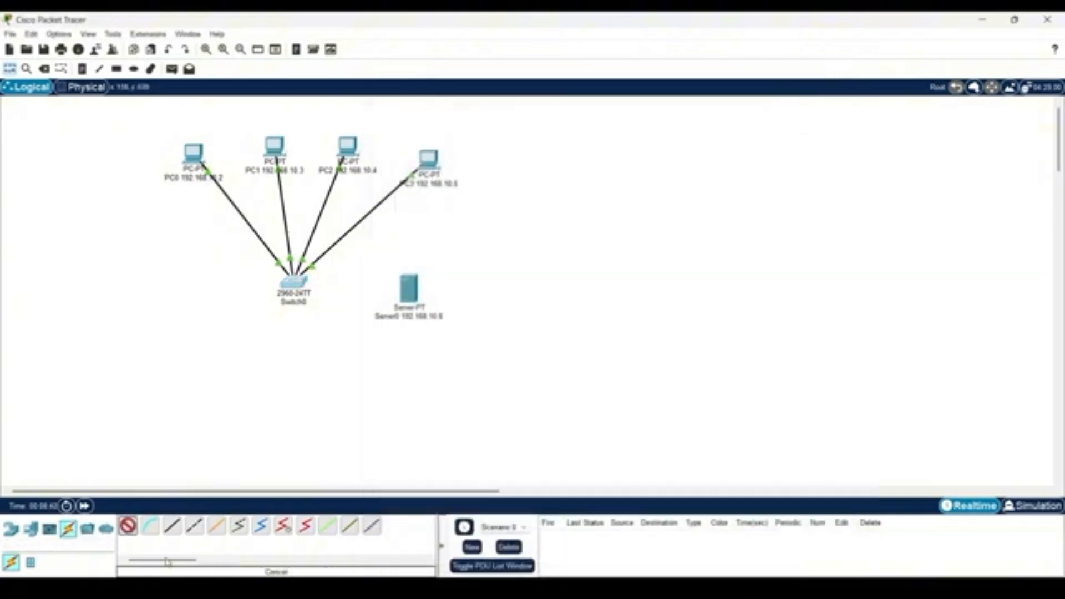
click(303, 282)
click(409, 291)
Set Server0's FastEthernet0 IPv4 address to 192.168.10.6 with the default subnet mask.
click(411, 296)
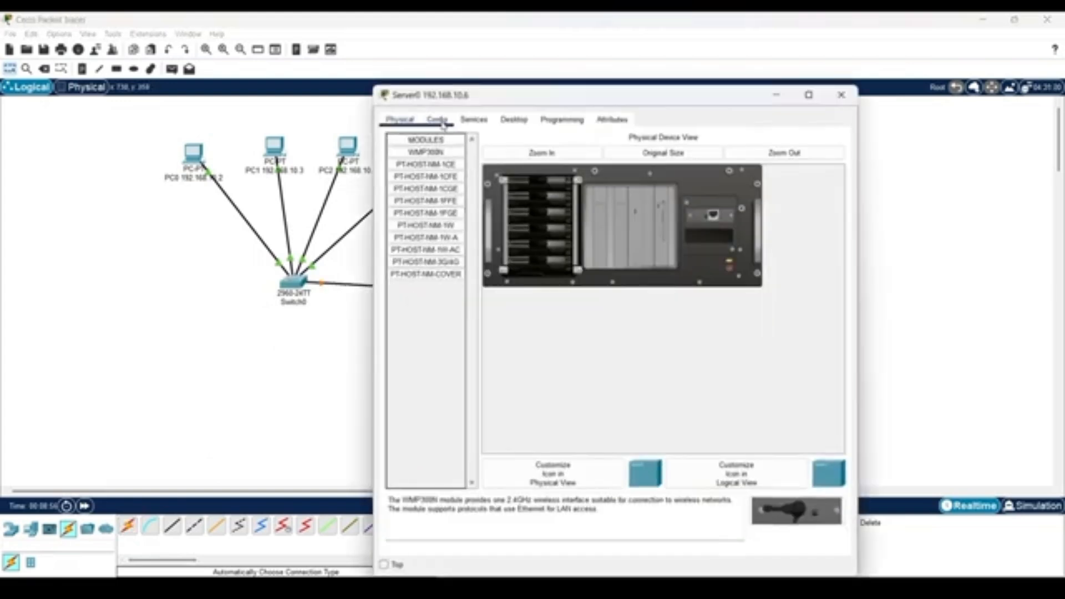
click(437, 119)
click(432, 191)
click(676, 245)
text(192.168)
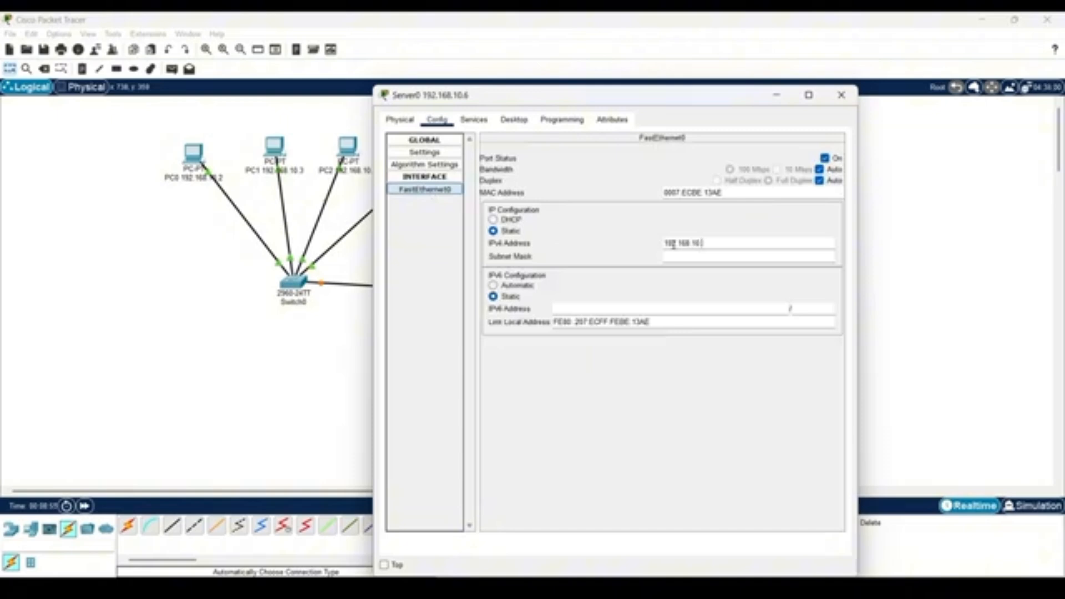
text(.10.6)
key(Tab)
In Server0's HTTP service, replace the welcome text in index.html with ANDA BERUNTUNG, save over the existing file, and close the server window.
click(409, 289)
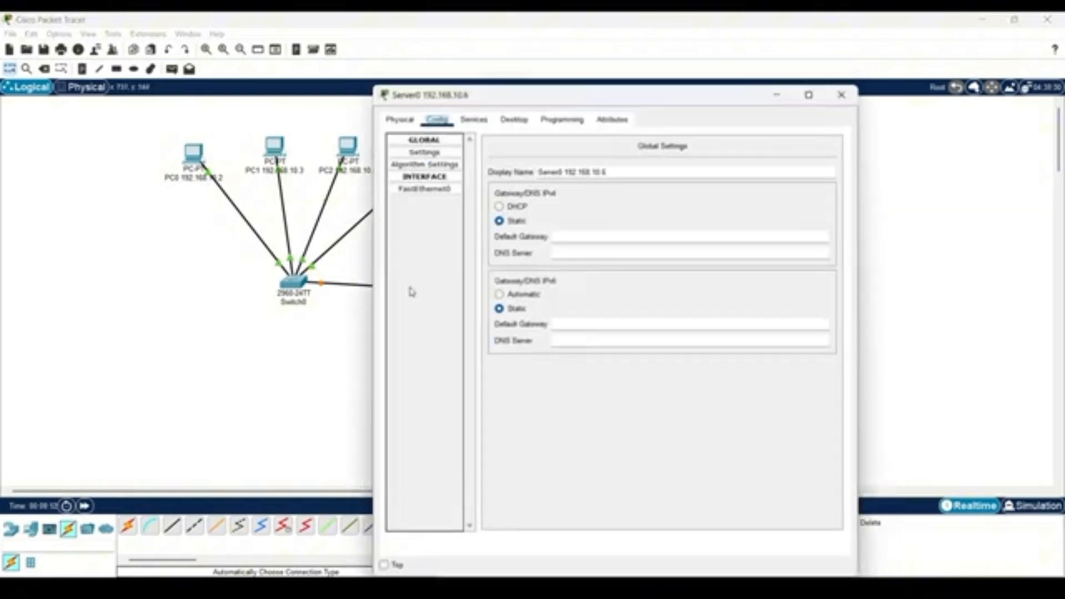
click(475, 120)
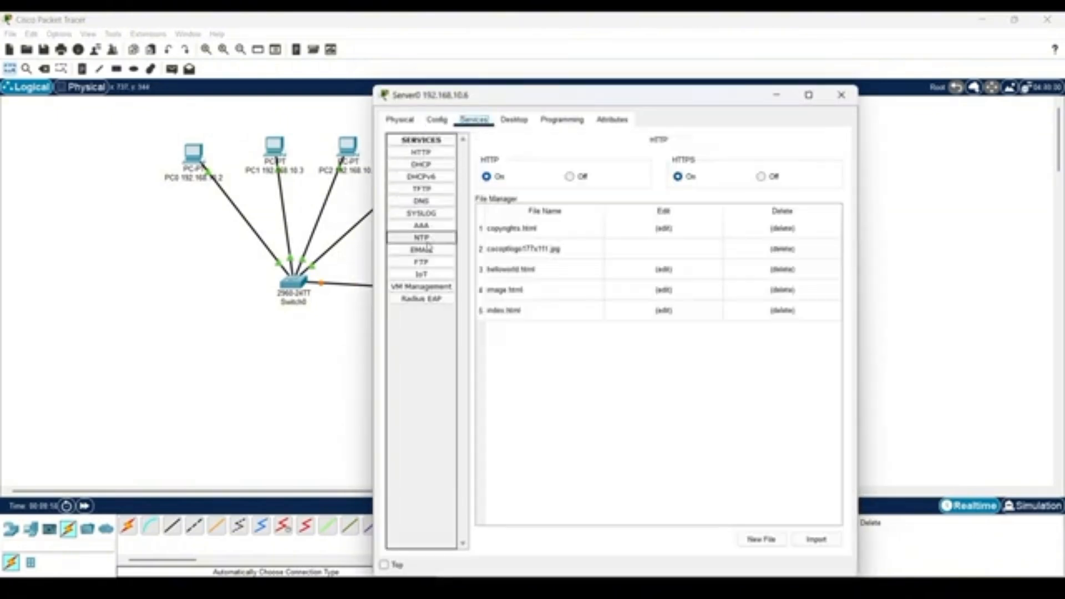
click(663, 311)
drag(780, 178, 493, 180)
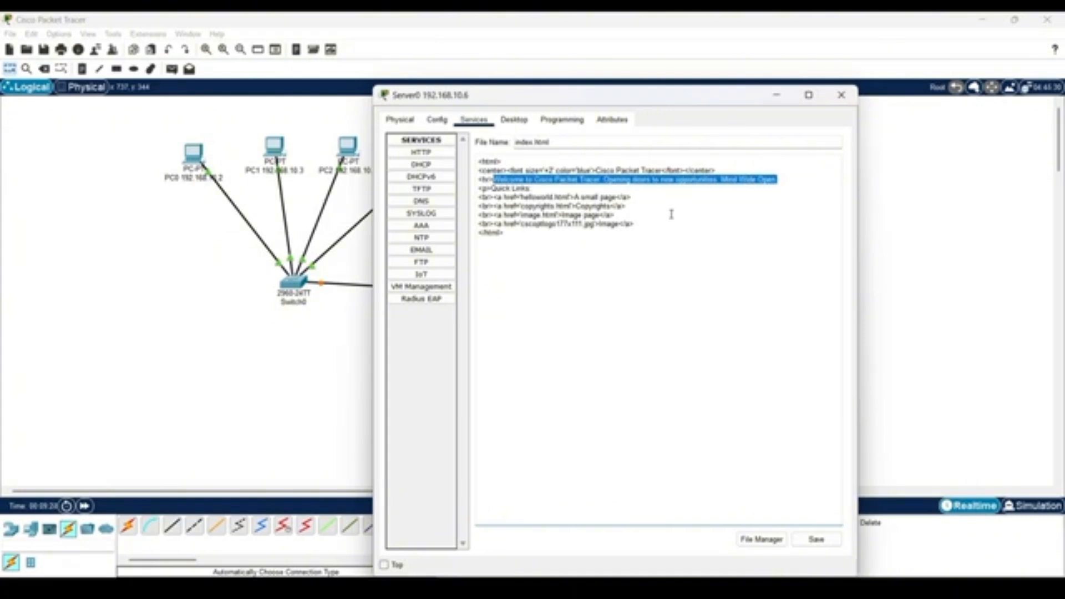
key(BackSpace)
text(NIDA)
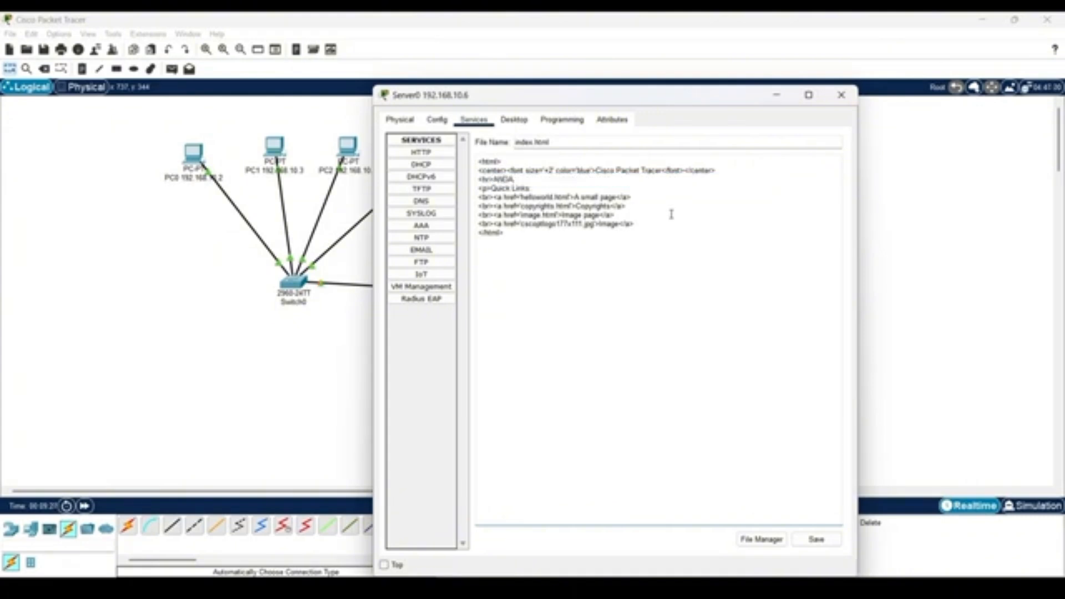
text( BERUNTUNG)
click(815, 539)
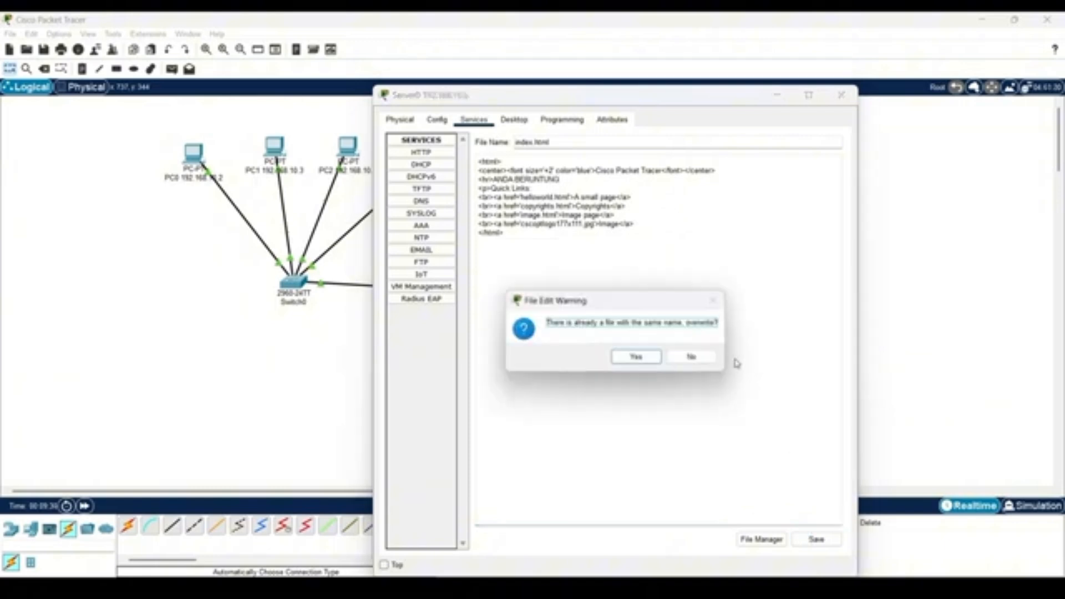
click(634, 356)
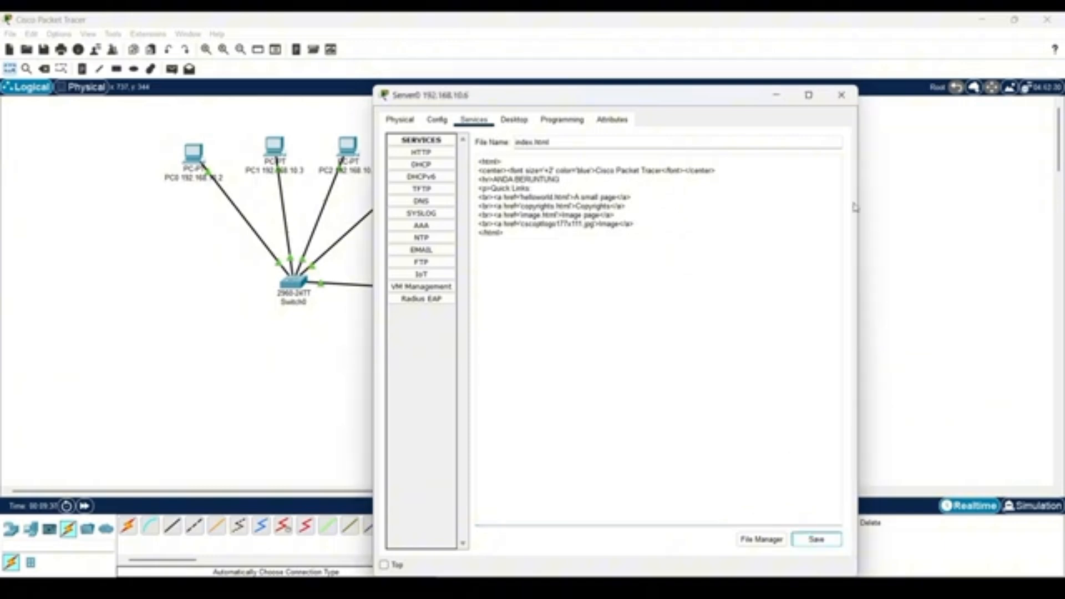
click(841, 94)
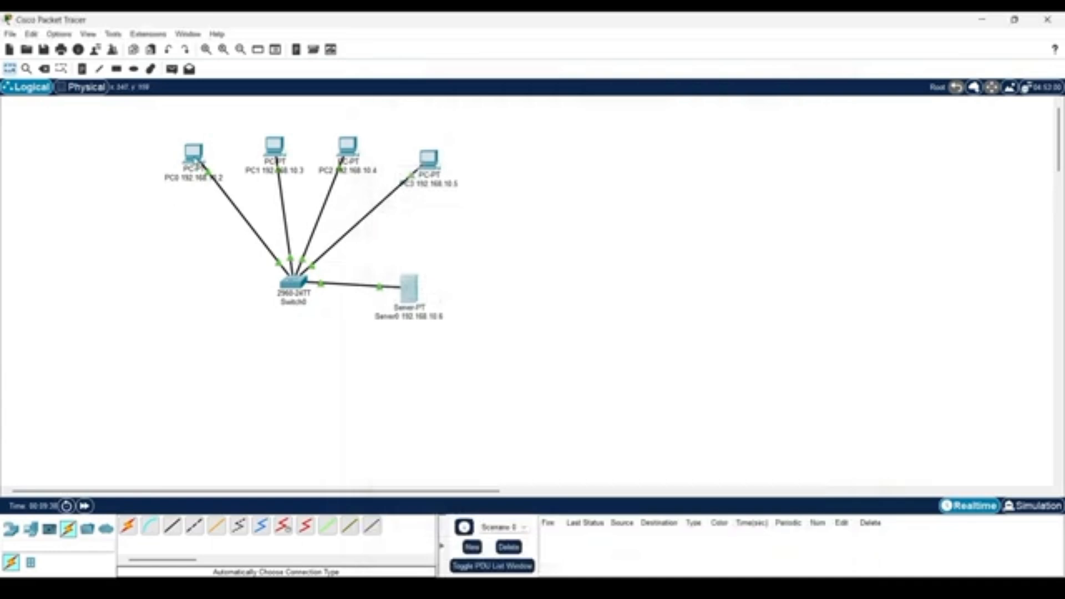
click(194, 158)
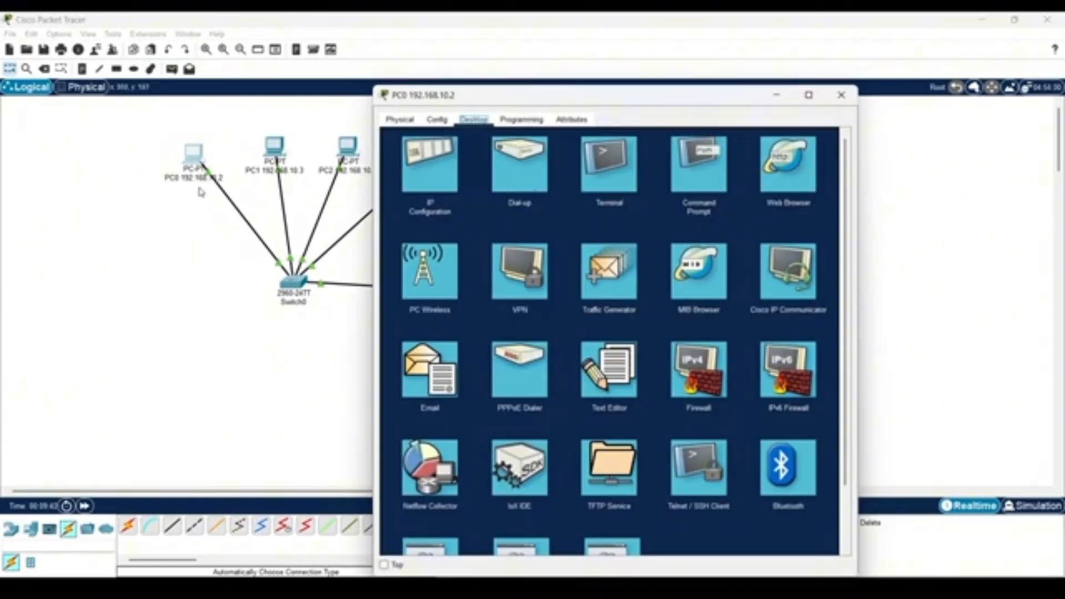
drag(487, 100, 600, 196)
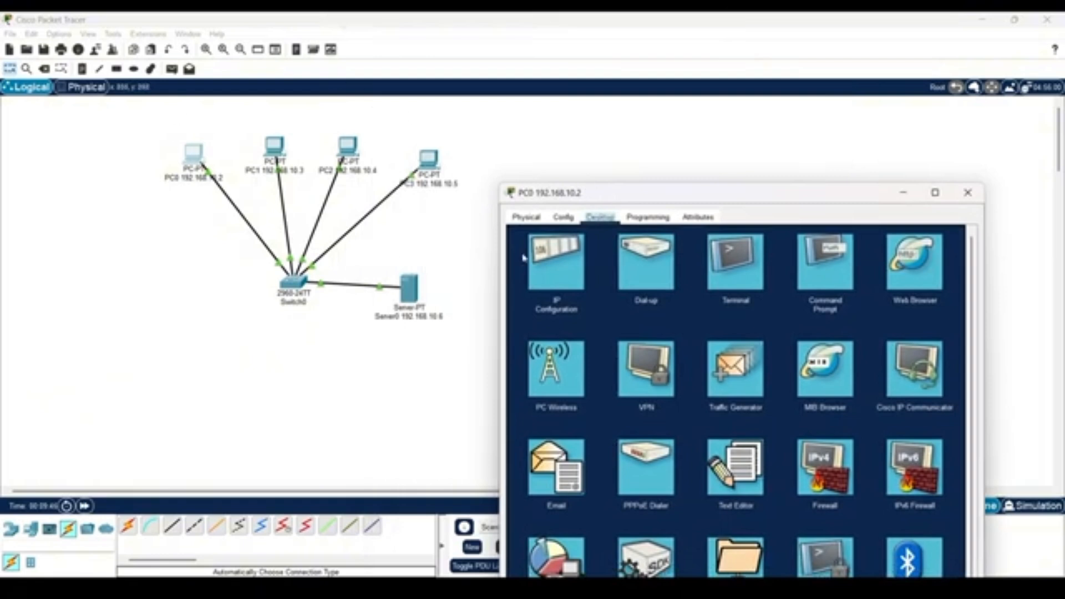
drag(770, 200, 563, 122)
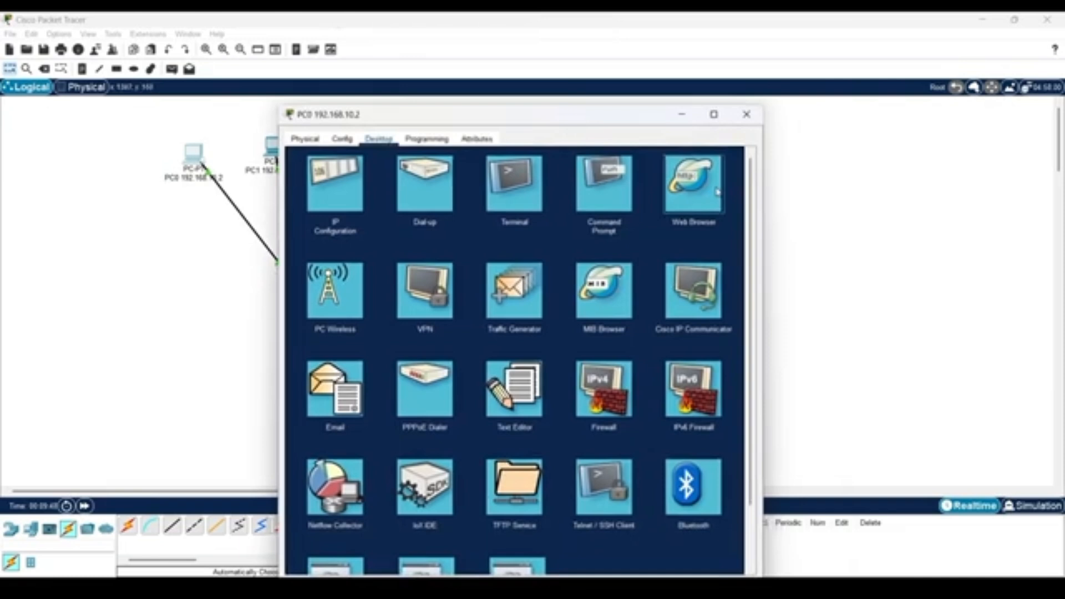
click(717, 191)
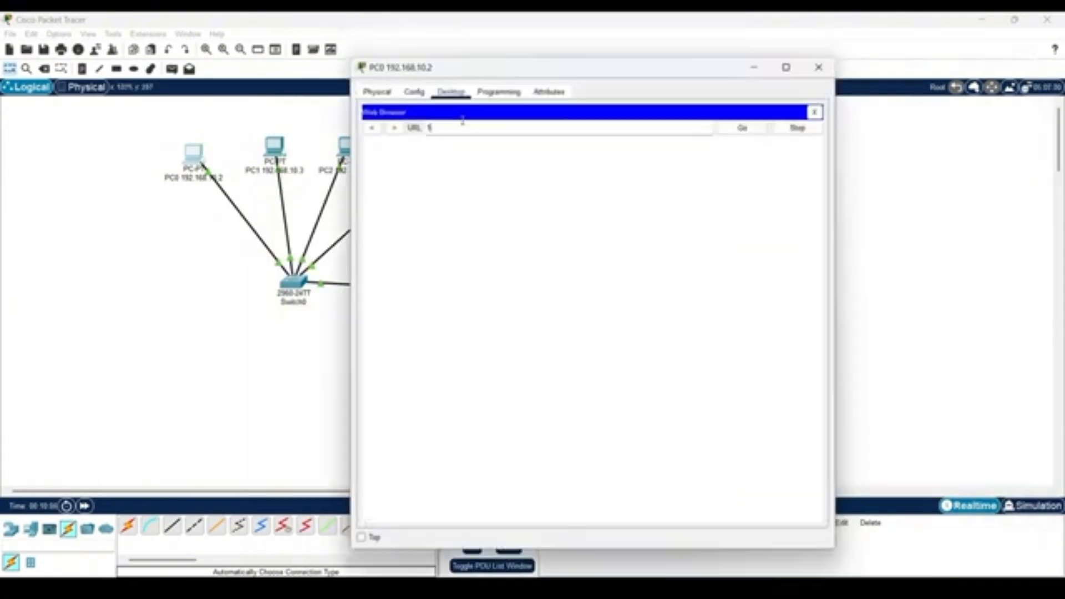
text(.10.6)
key(Return)
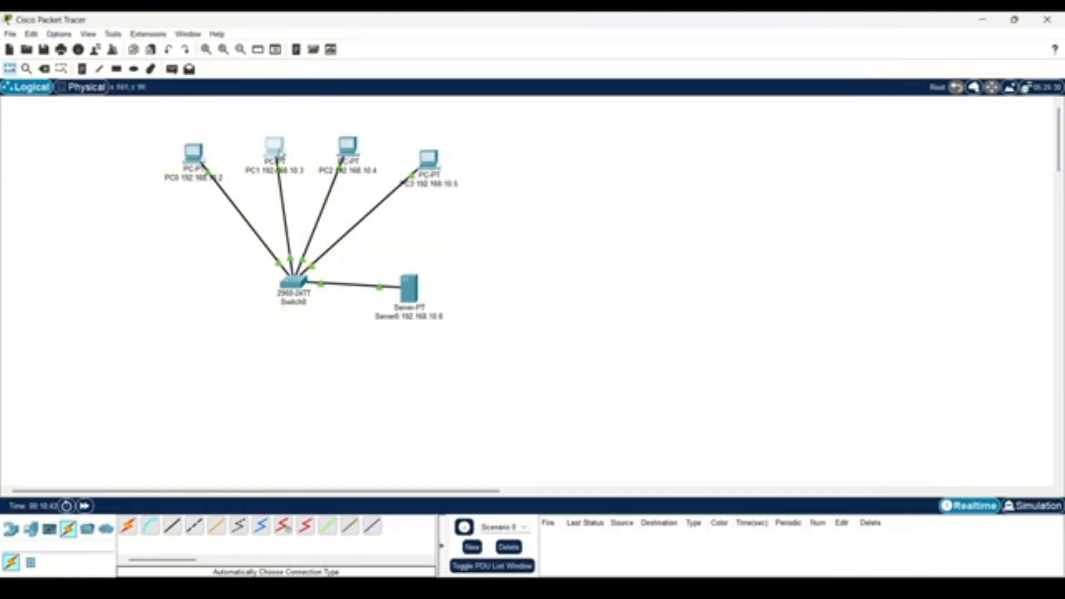
click(280, 153)
click(780, 168)
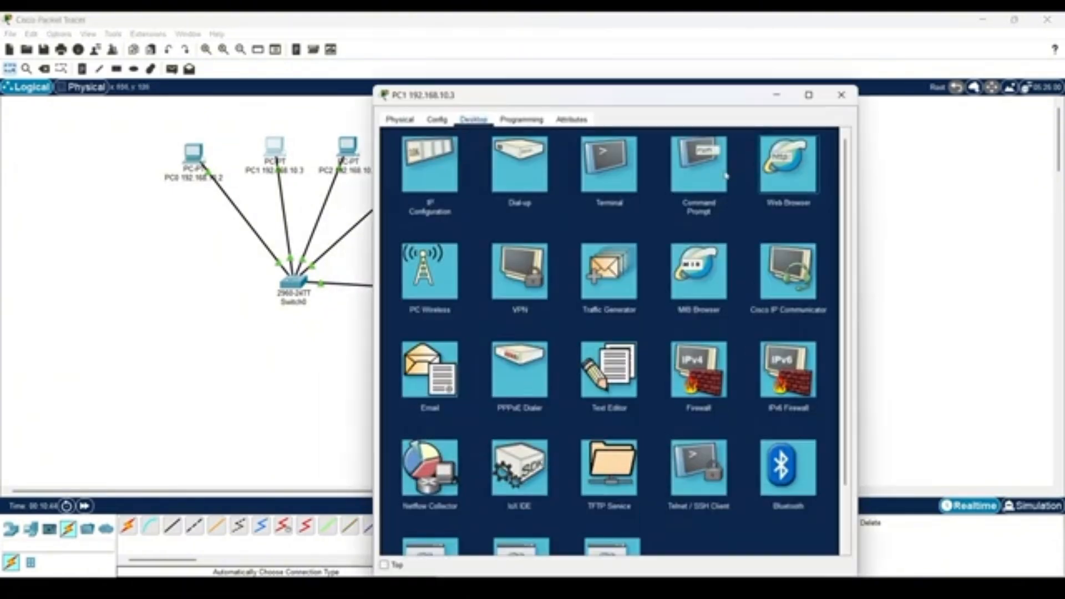
click(562, 152)
text(192.168.10.8)
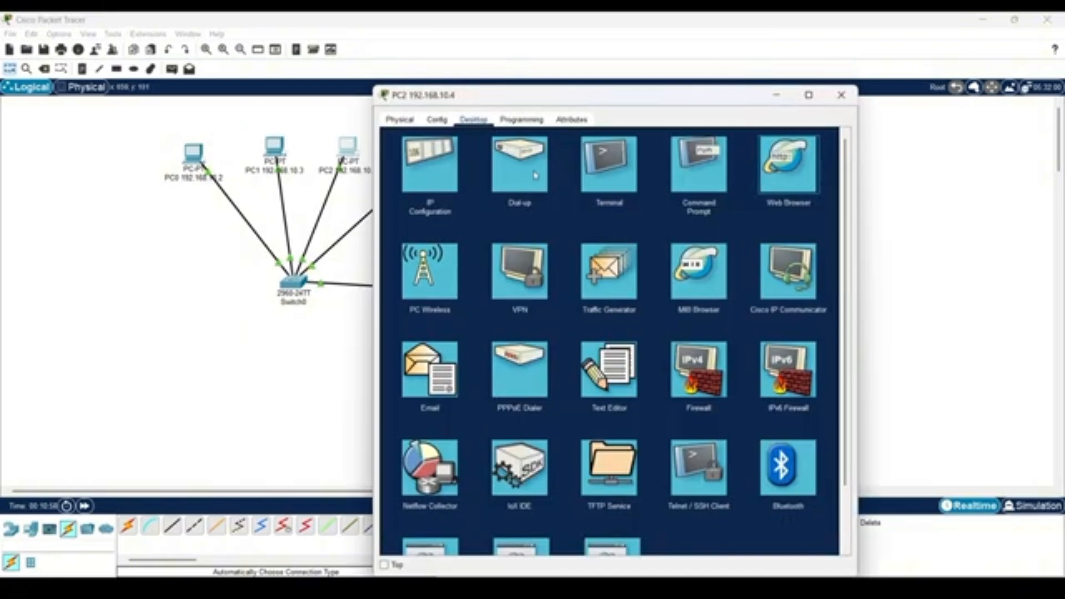
click(788, 164)
text(192.168.10.6)
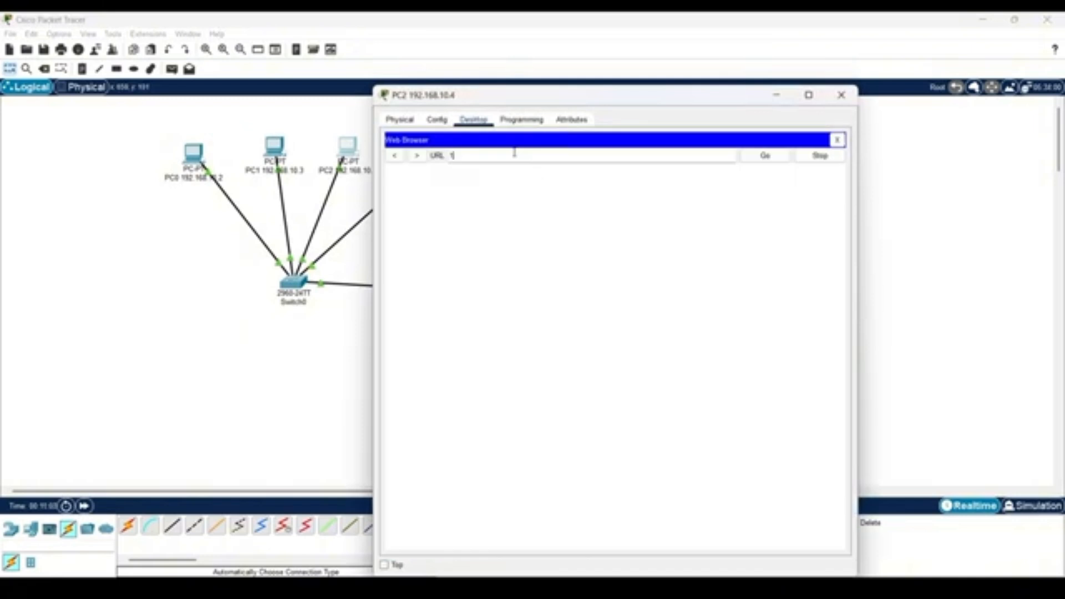
key(Return)
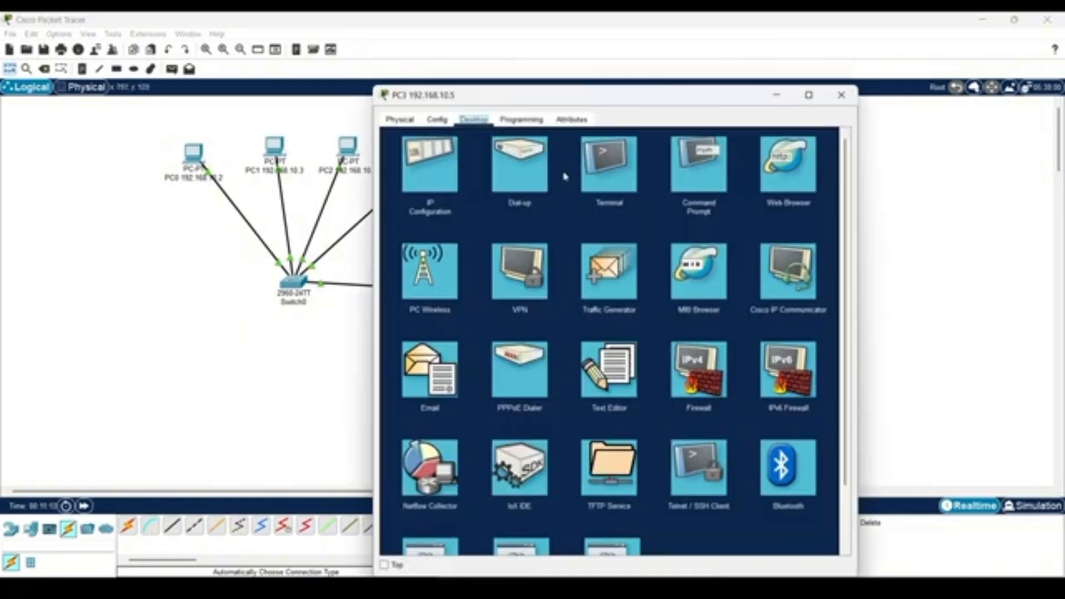
click(765, 180)
click(527, 155)
text(192.168.10.6)
key(Return)
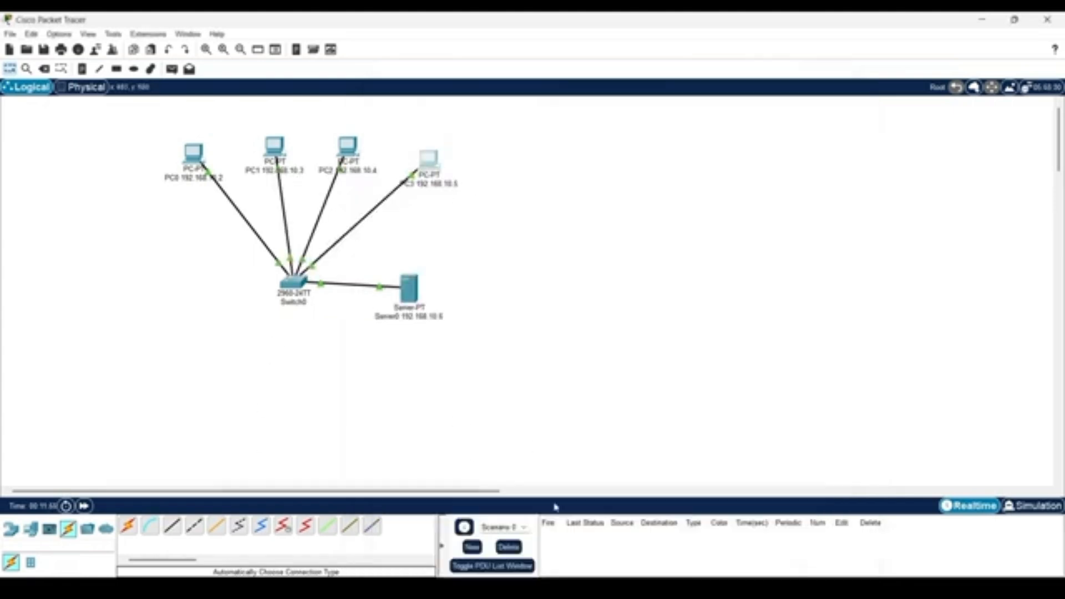
Check the next task on the assignment web page and place a second Server-PT on the other side of Switch0 from Server0.
key(alt+Tab)
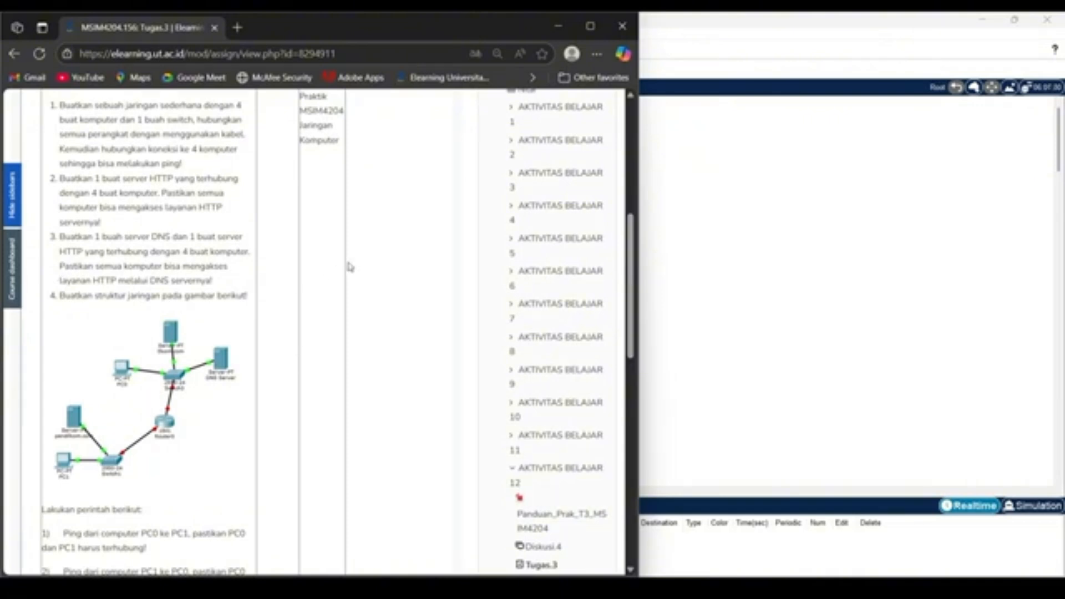
click(557, 27)
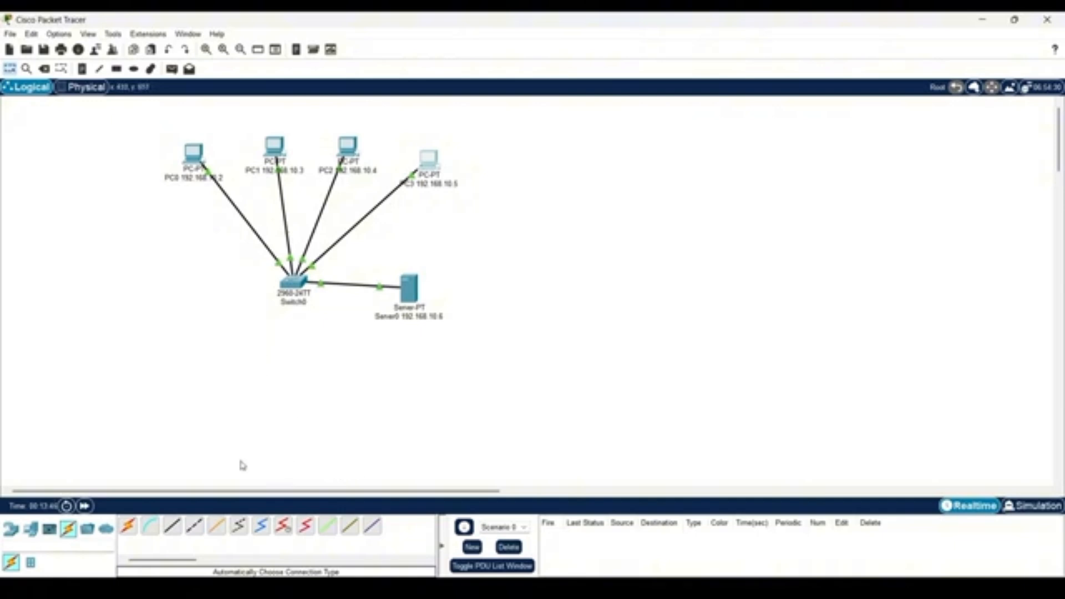
click(30, 529)
click(172, 525)
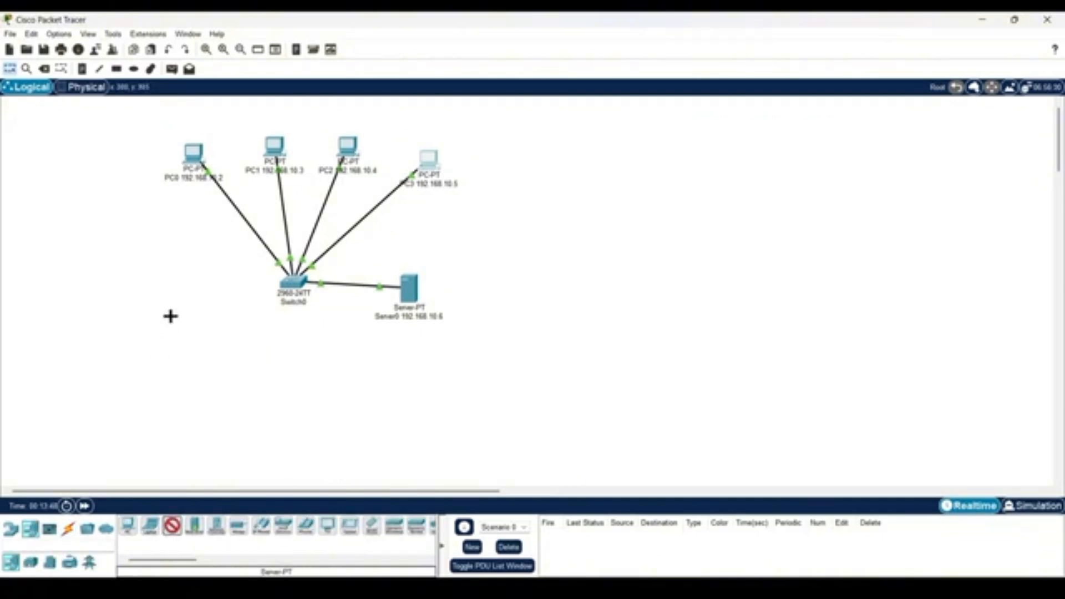
click(168, 306)
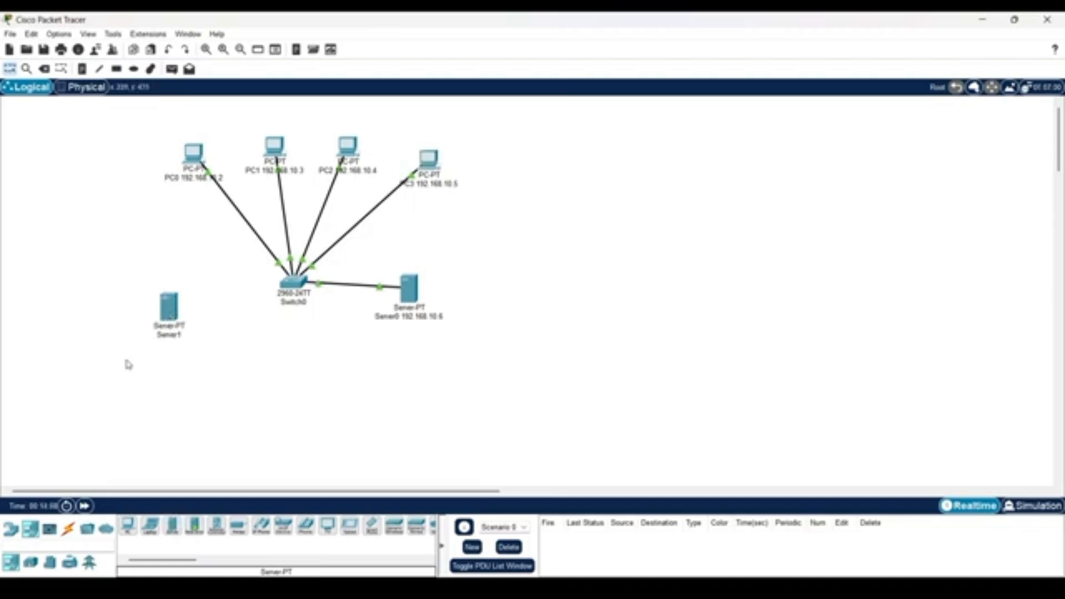
Label the new server DNS Server 192.168.10.7.
click(182, 335)
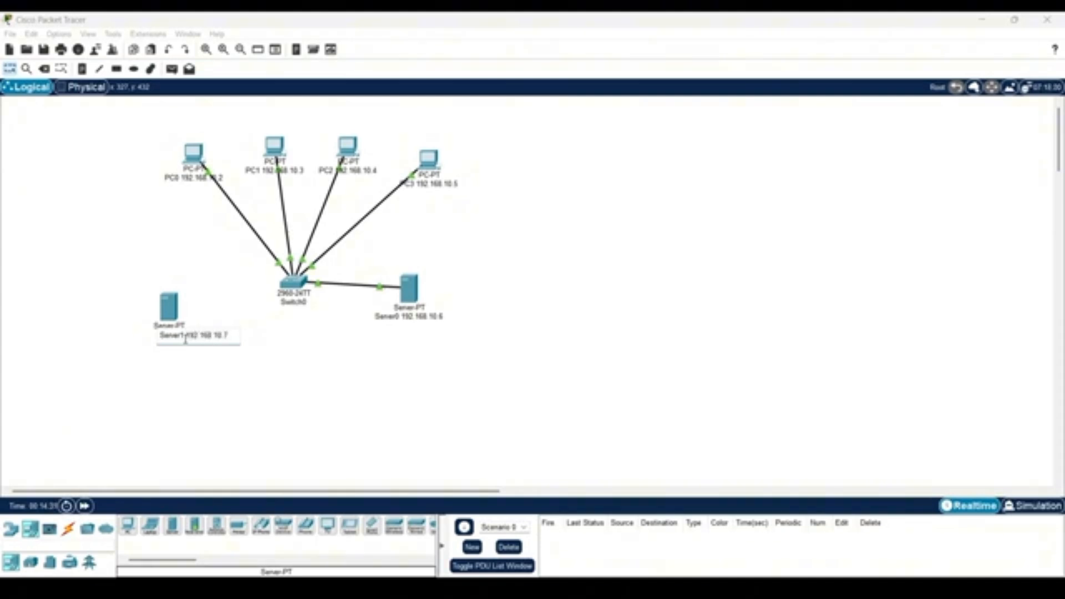
key(BackSpace)
key(BackSpace)
key(BackSpace)
key(BackSpace)
key(BackSpace)
key(BackSpace)
key(BackSpace)
key(BackSpace)
text(DNS Server)
key(Return)
key(BackSpace)
click(283, 364)
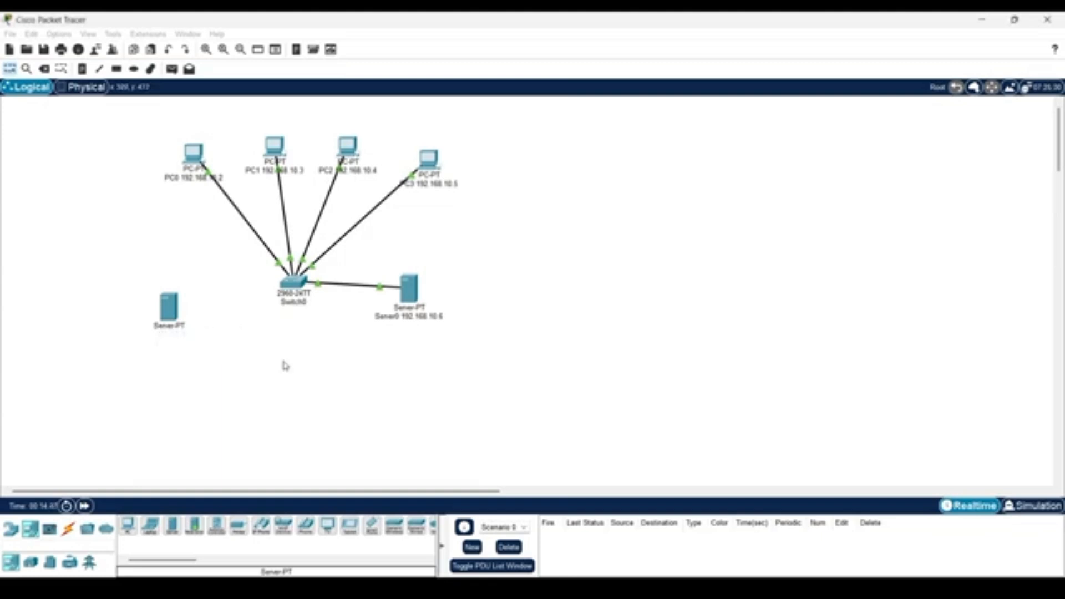
Cable the DNS server to Switch0 and move the server up, roughly level with the switch.
click(69, 529)
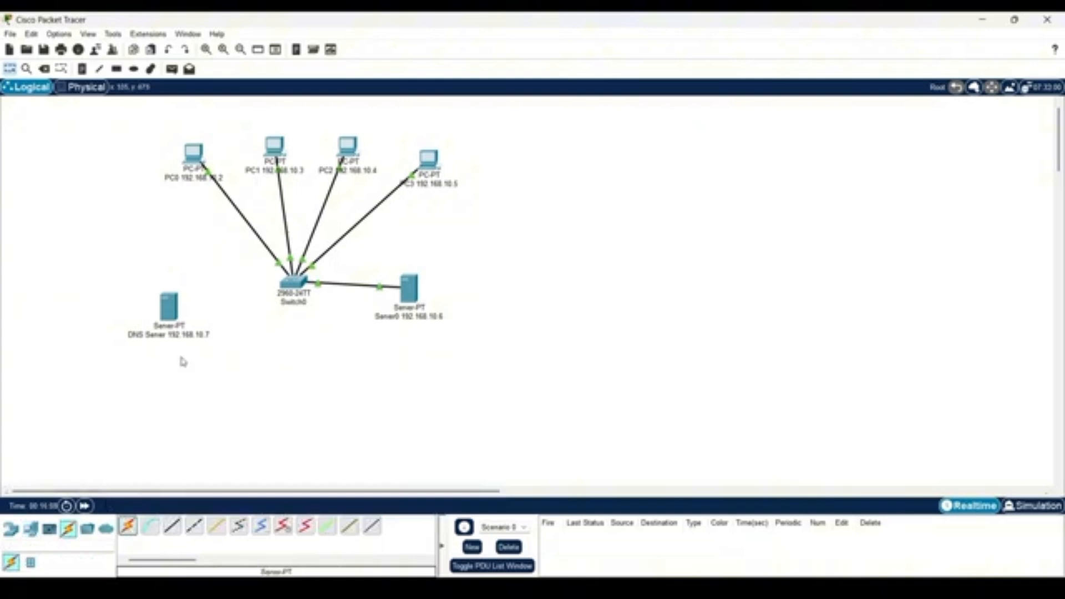
click(172, 312)
click(295, 283)
drag(178, 319, 177, 313)
Set the DNS server's FastEthernet0 IPv4 address to 192.168.10.7.
click(161, 304)
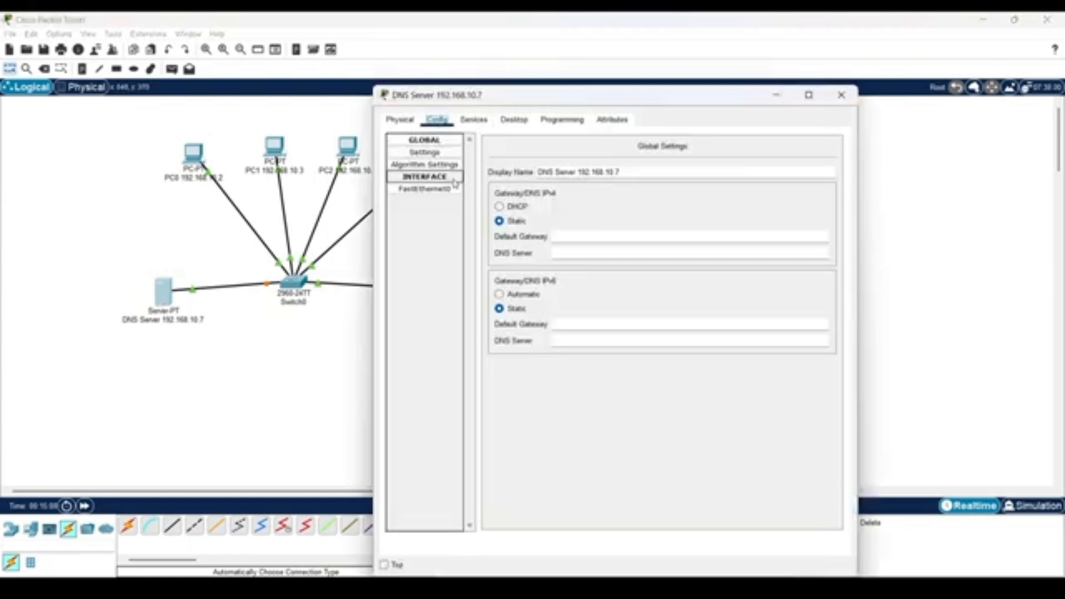
click(444, 191)
click(671, 241)
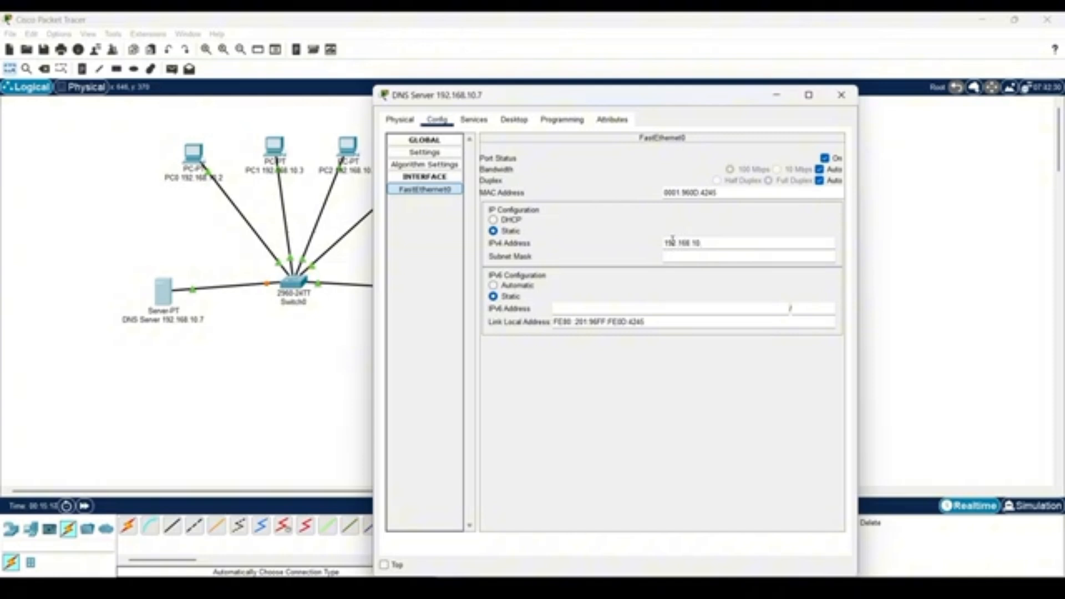
key(Return)
Turn on the DNS service, add an A record mapping praktik.com to 192.168.10.6, and close the DNS server window.
click(473, 119)
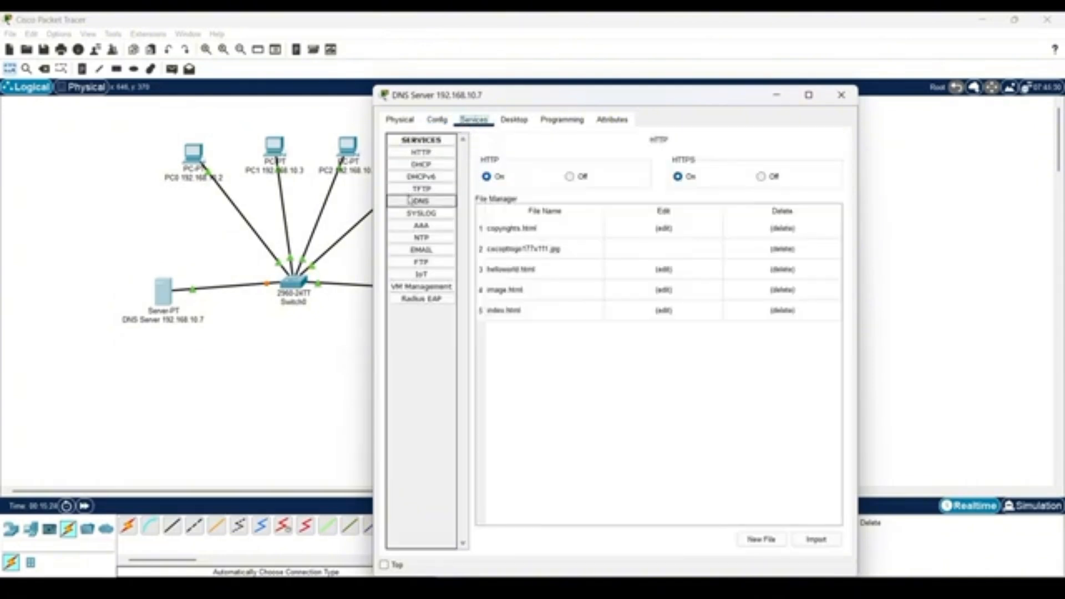
click(409, 200)
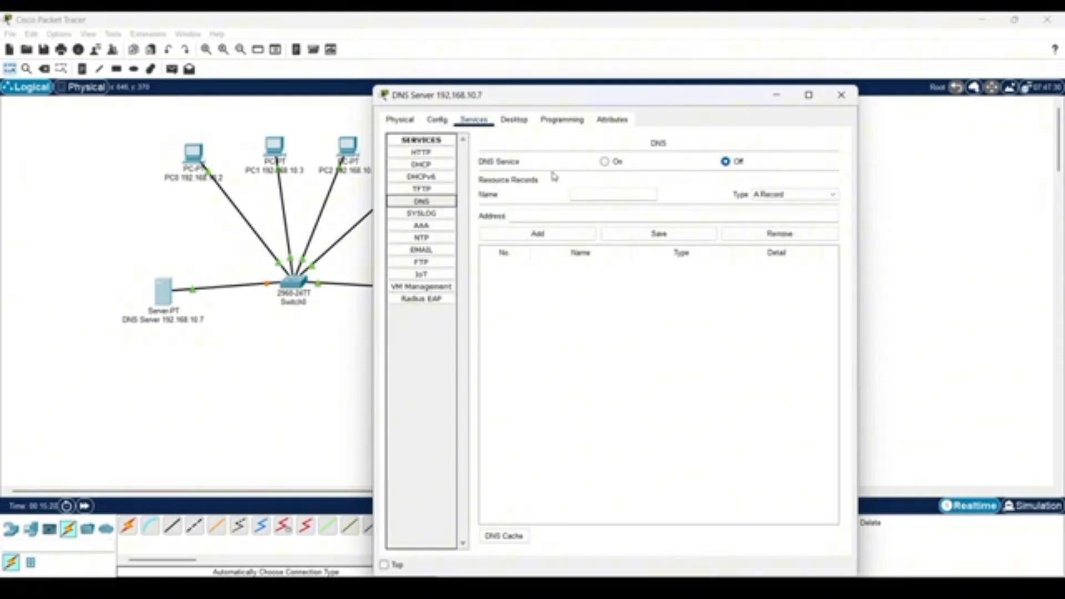
click(605, 162)
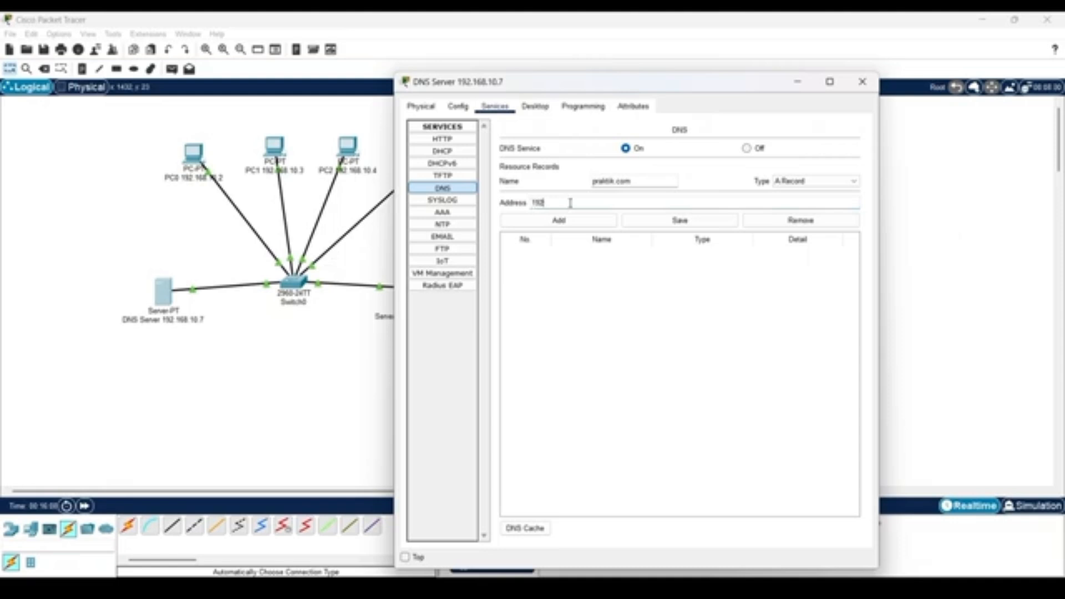
text(.168.10.6)
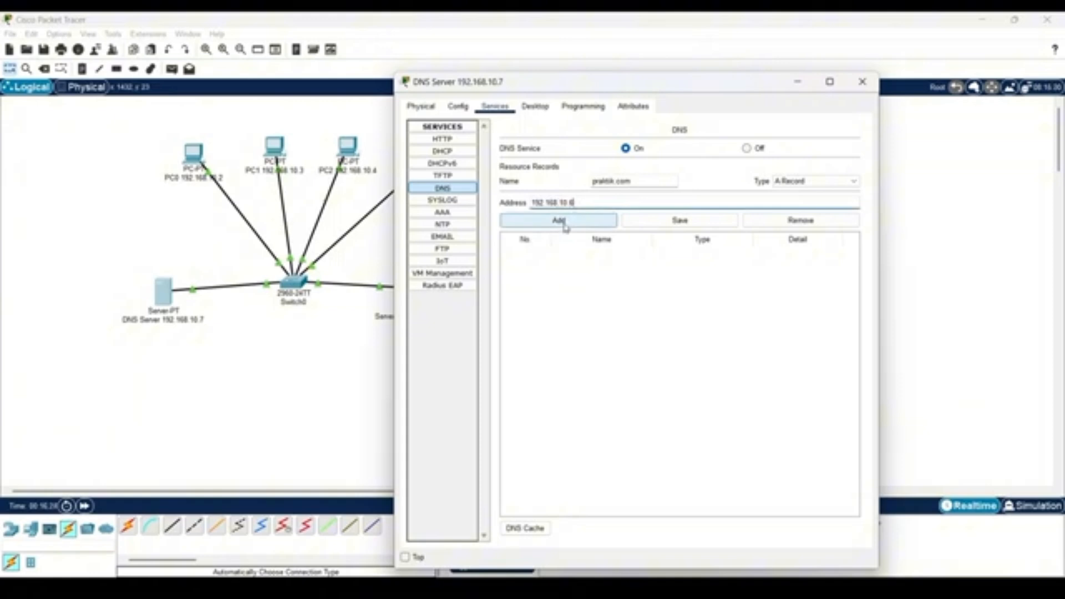
click(560, 220)
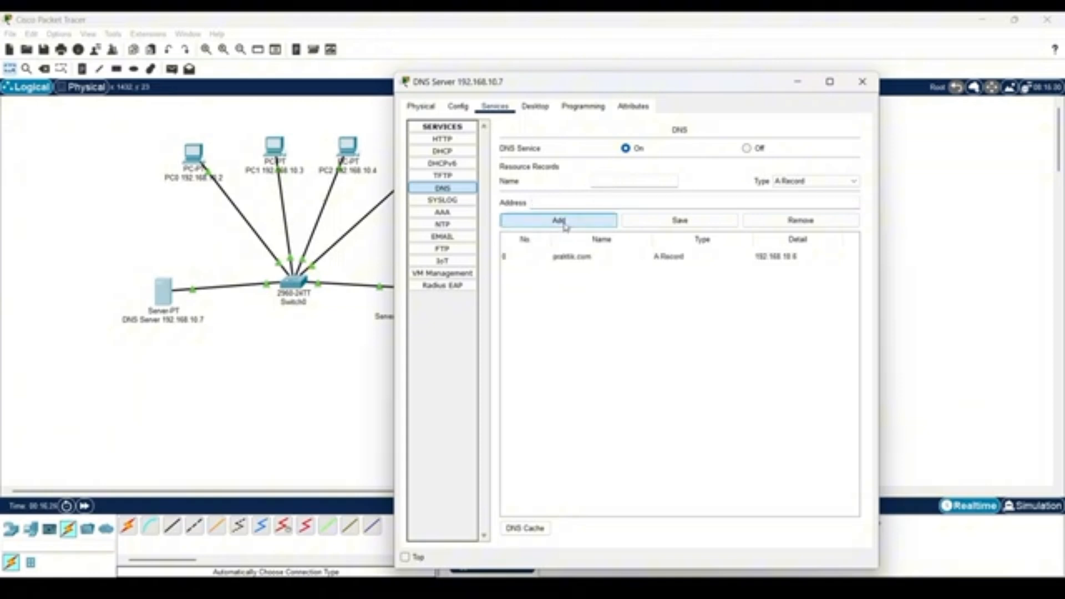
click(862, 81)
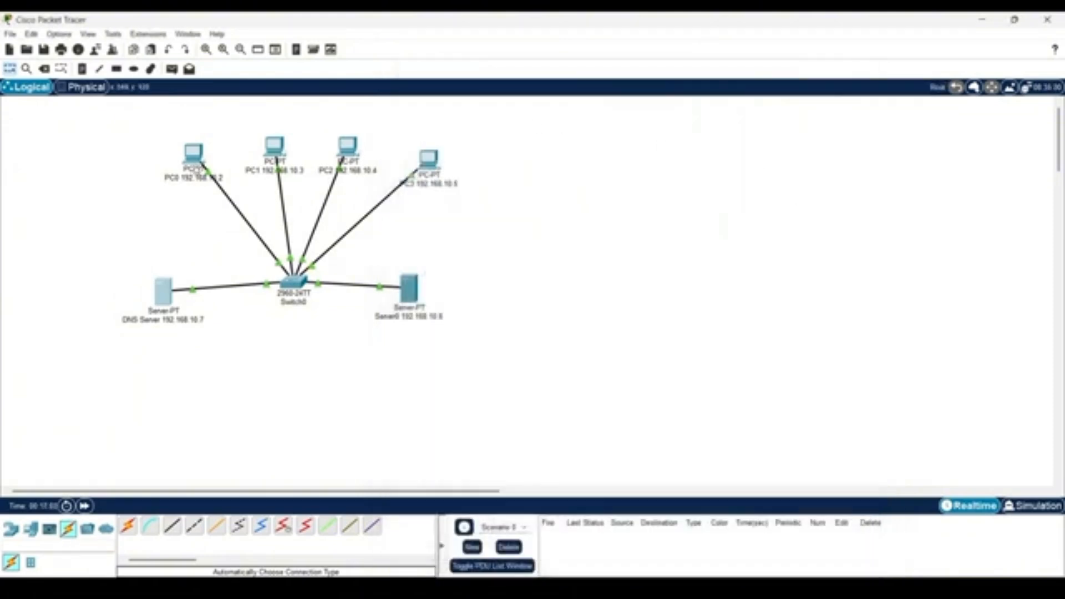
Set PC0's IPv4 DNS server to 192.168.10.7 in its global settings.
mouse_move(198, 168)
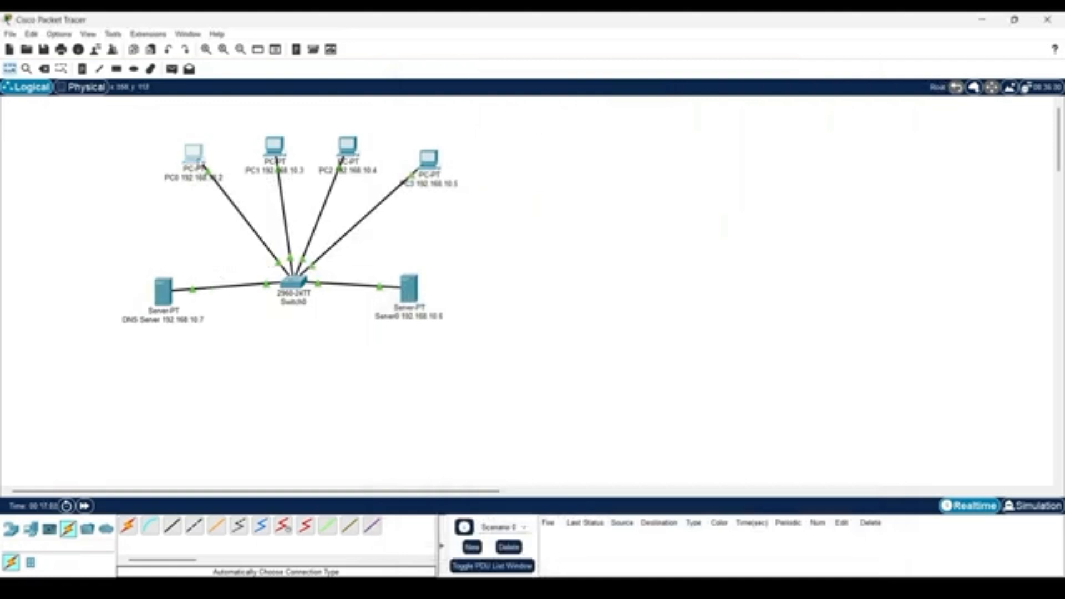
click(194, 154)
click(399, 119)
click(437, 119)
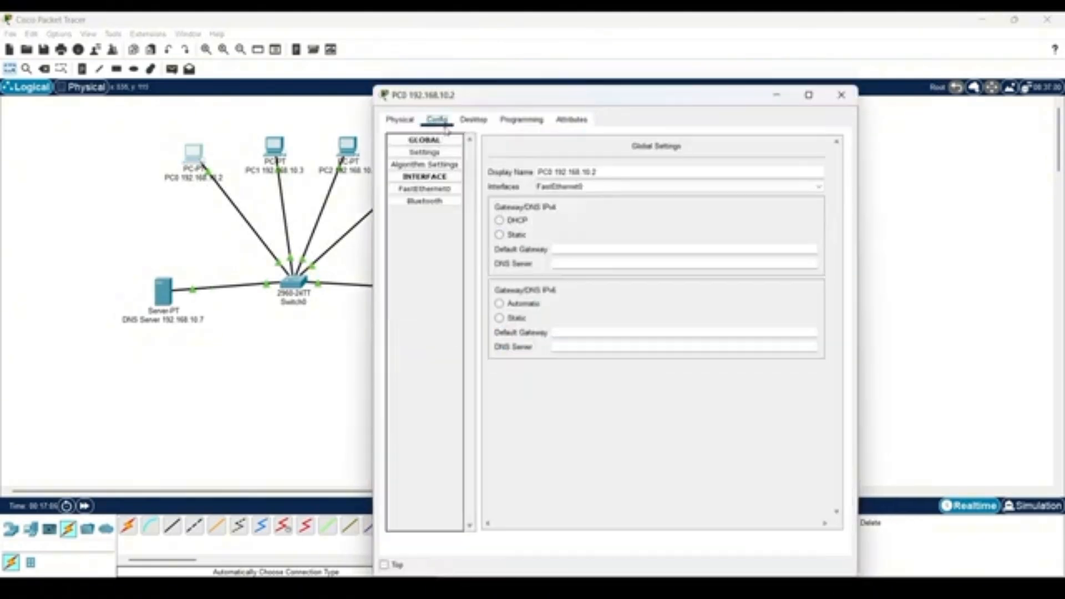
click(563, 270)
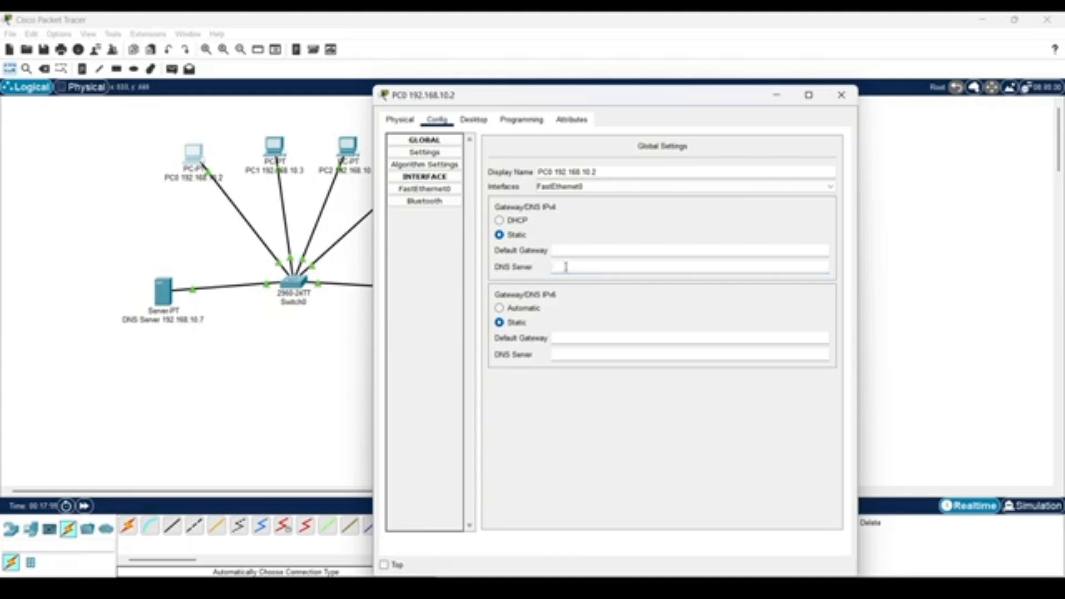
text(192.168.10.7)
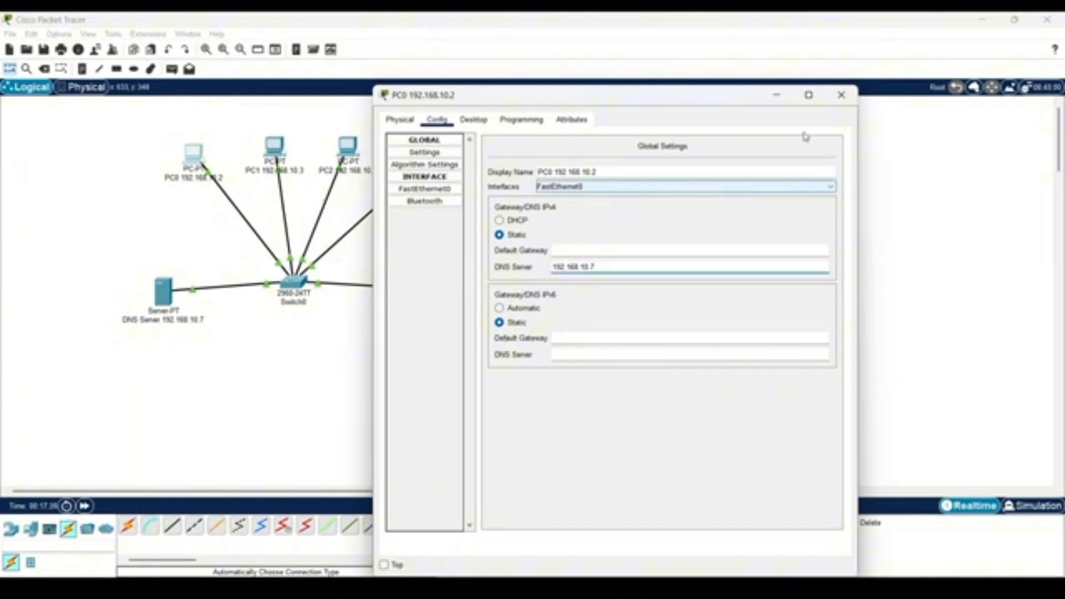
Set the IPv4 DNS server to 192.168.10.7 in the global settings of PC1, PC2 and PC3.
click(274, 147)
click(438, 118)
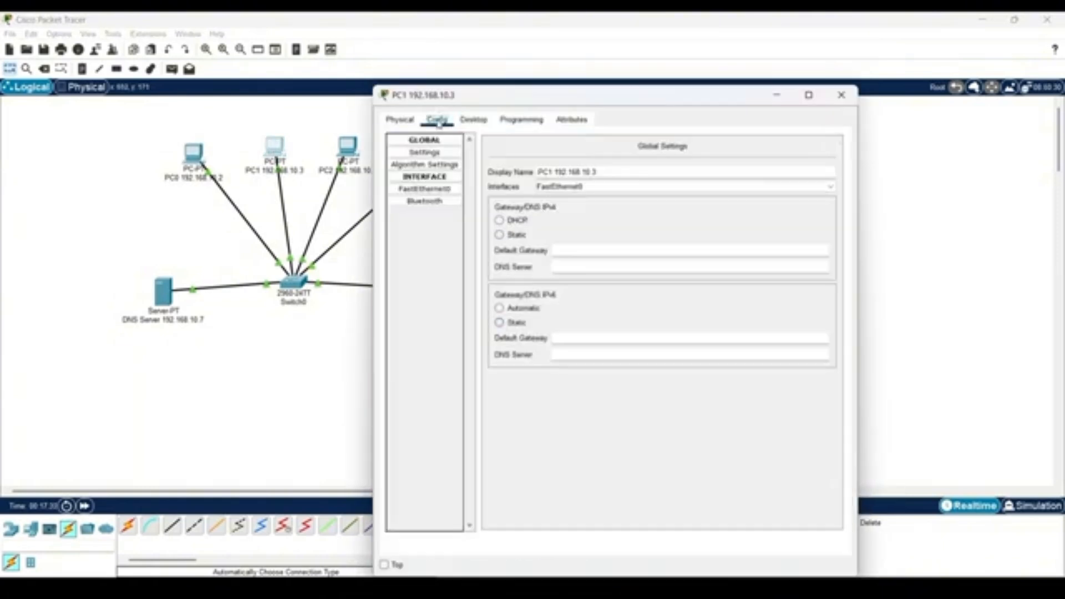
click(564, 267)
text(192.168.10.7)
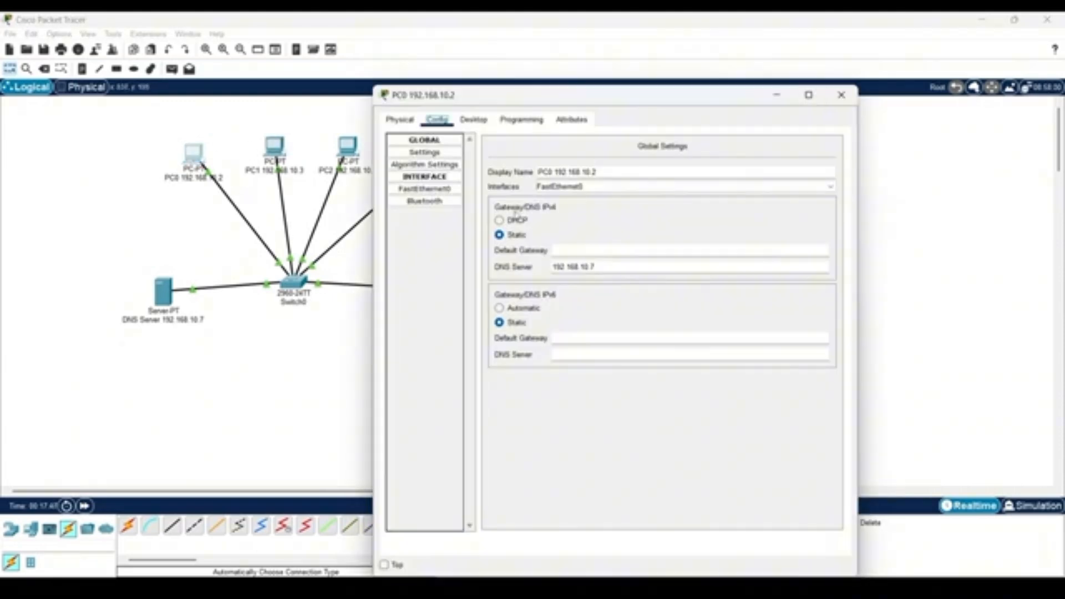
text(19)
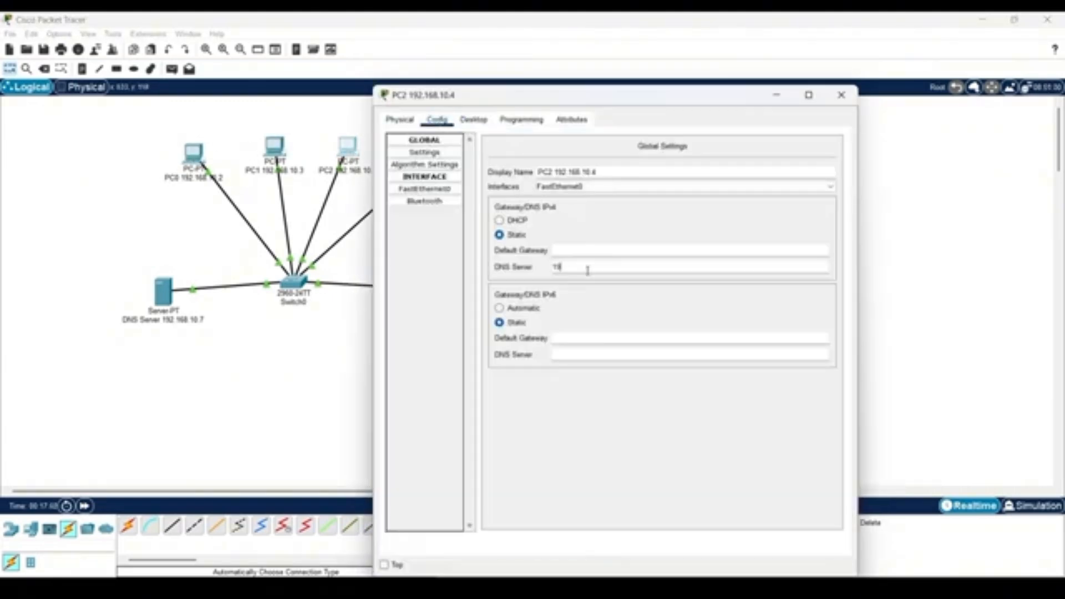
text(2.168.10.7)
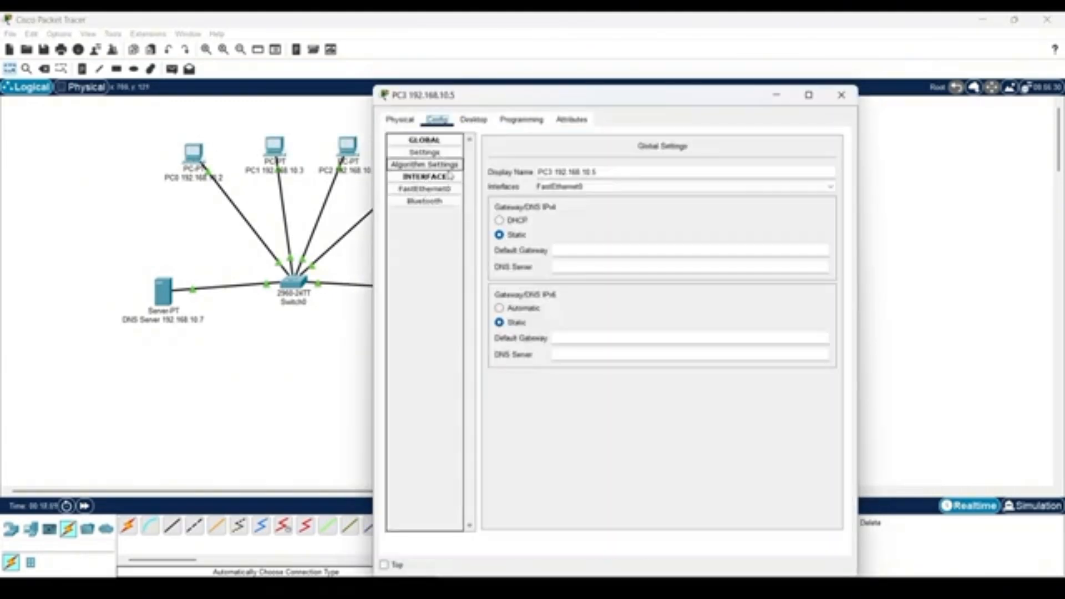
click(569, 268)
text(192.168.10.7)
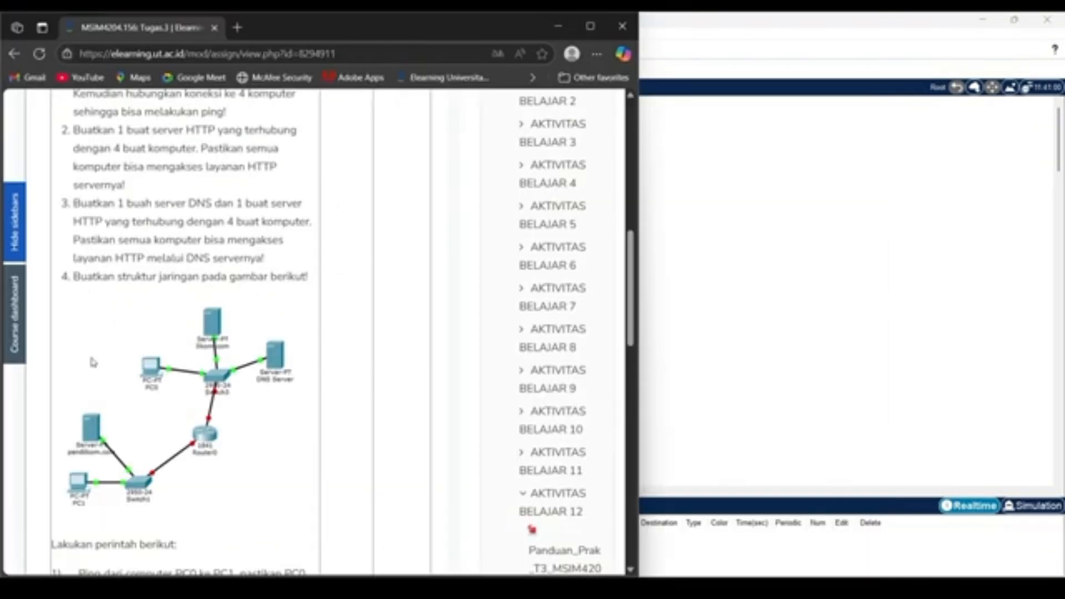
Check the task 4 network diagram in the assignment page, return to Packet Tracer and delete the whole existing network.
scroll(92, 362, down, 1)
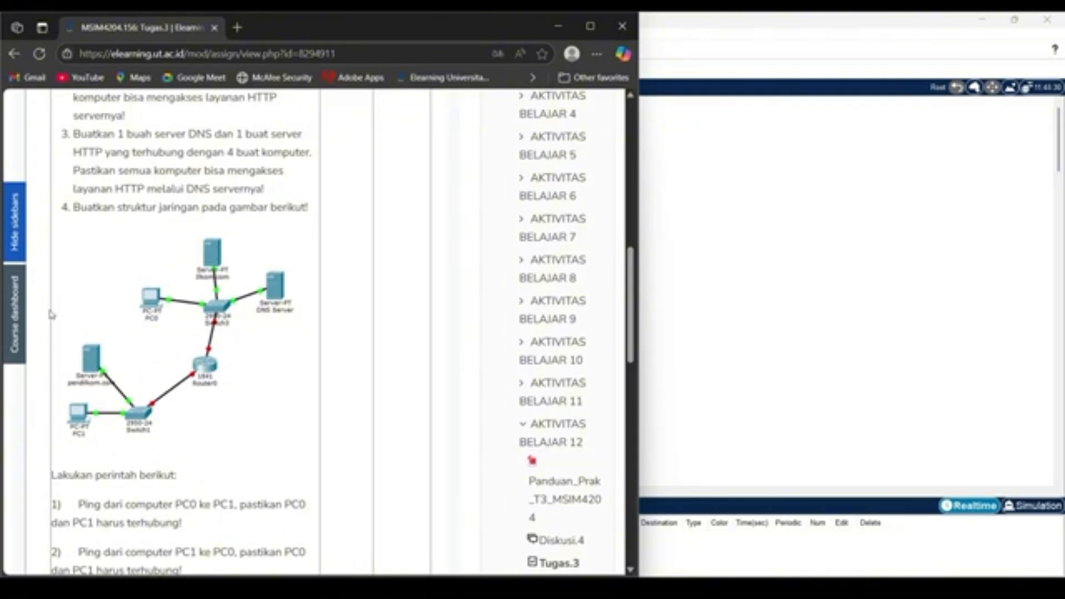
key(alt+Tab)
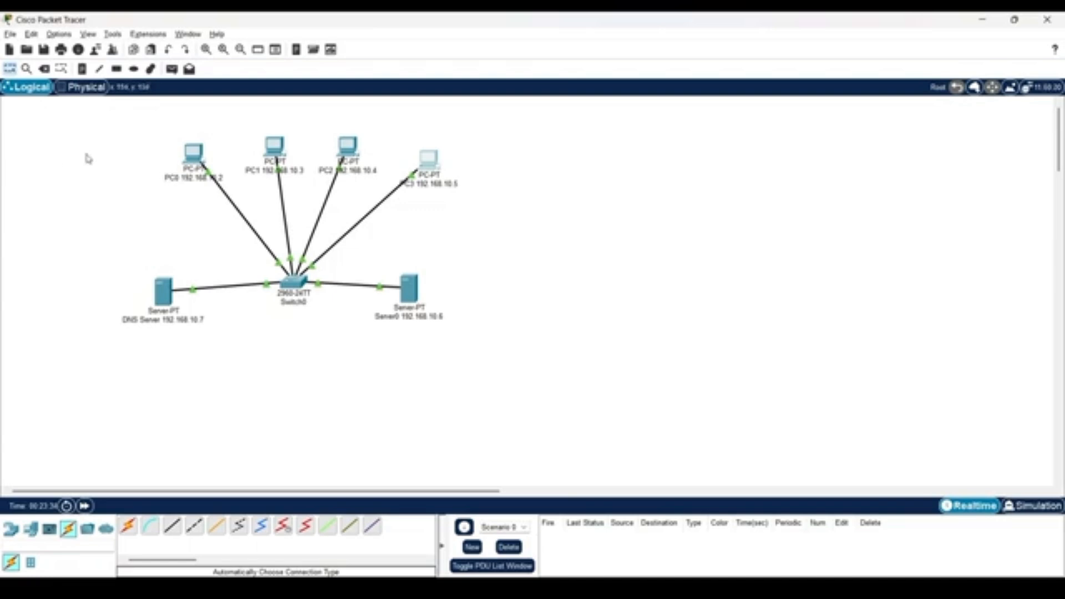
drag(90, 127, 589, 373)
key(Delete)
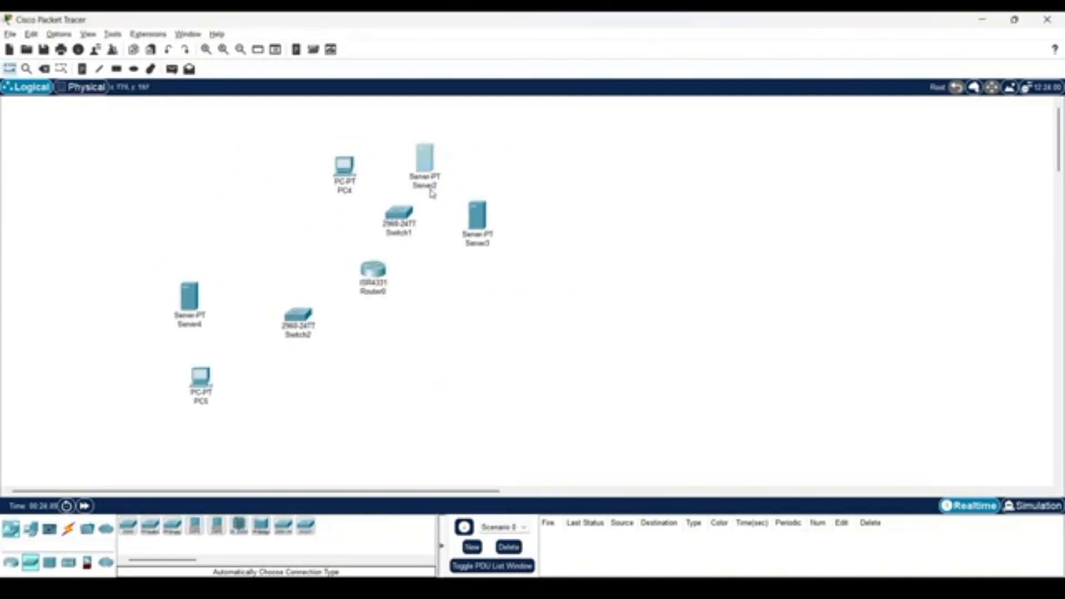
Rename Server2 to ilkom.com and Server4 to pendilkom.com.
click(435, 187)
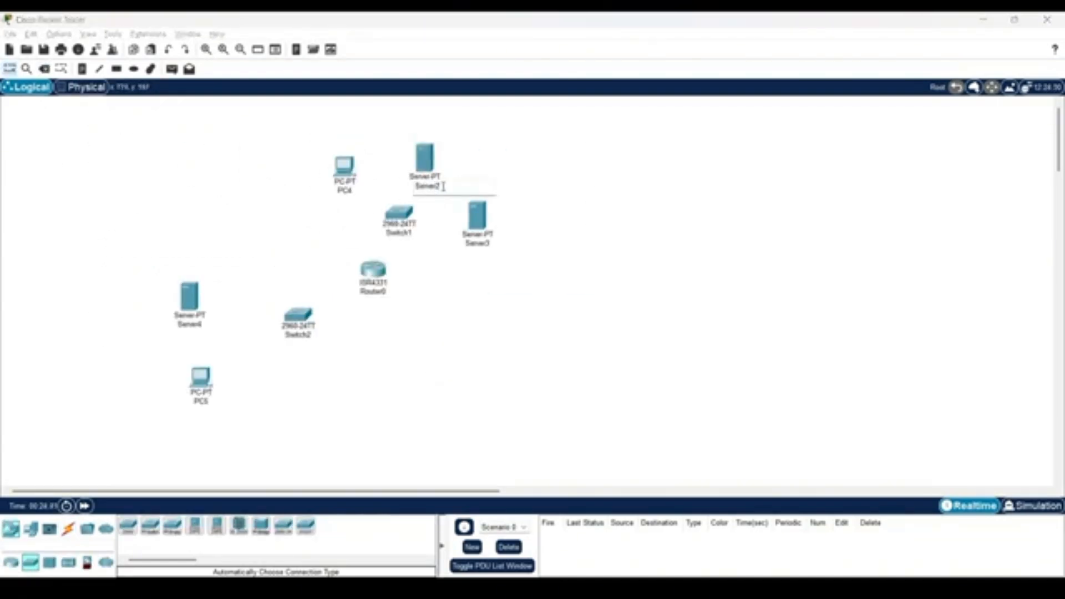
text(dhcp)
key(Return)
click(195, 328)
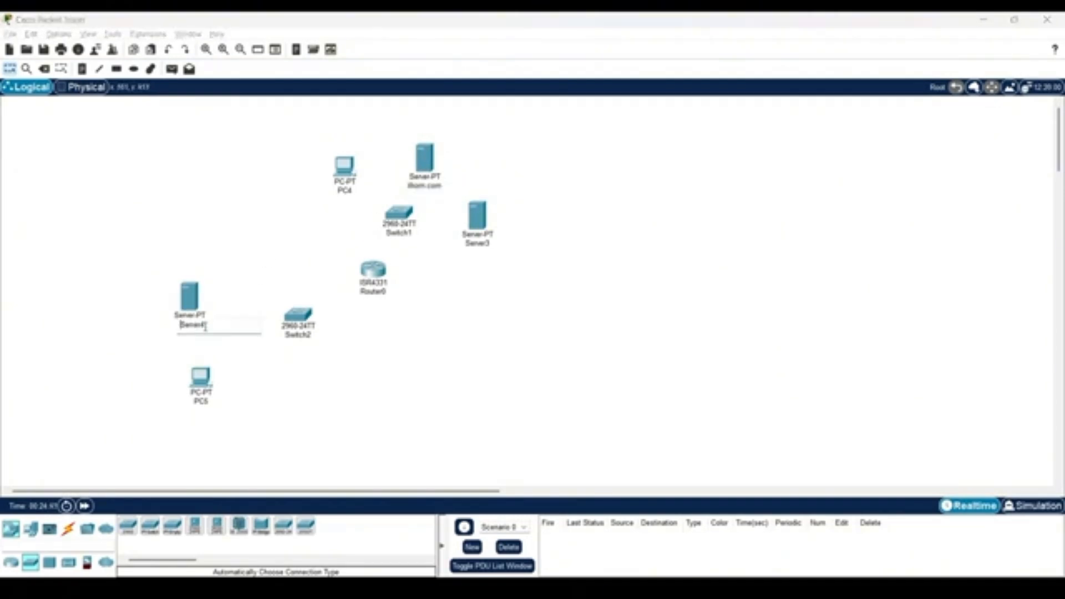
key(BackSpace)
key(BackSpace)
key(BackSpace)
key(BackSpace)
key(BackSpace)
key(BackSpace)
key(BackSpace)
text(pendidik)
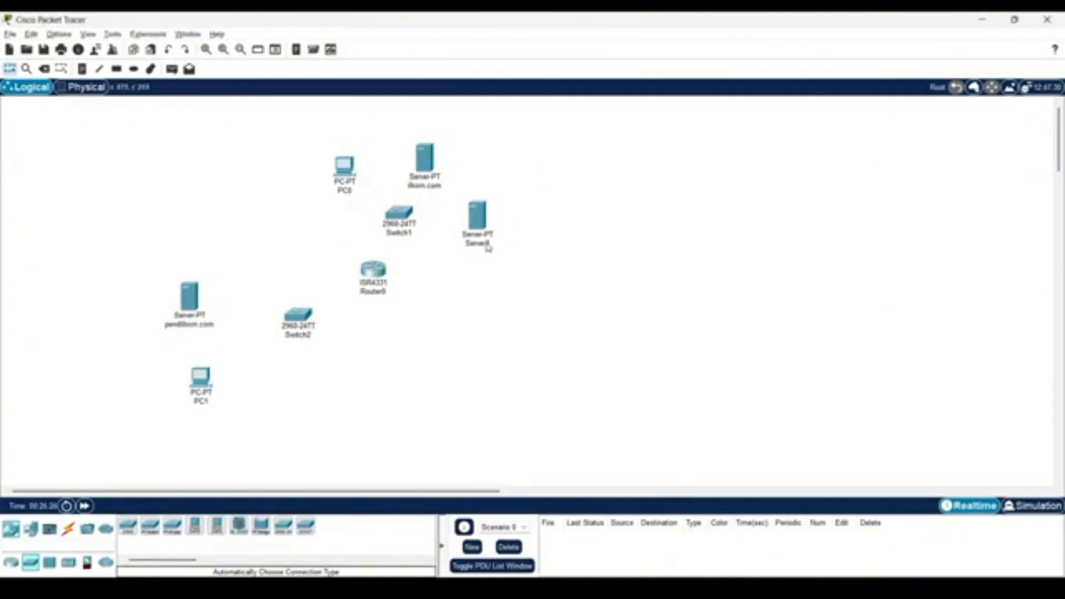
Rename Server3 to DNS Server and Switch1 to Switch3.
click(485, 243)
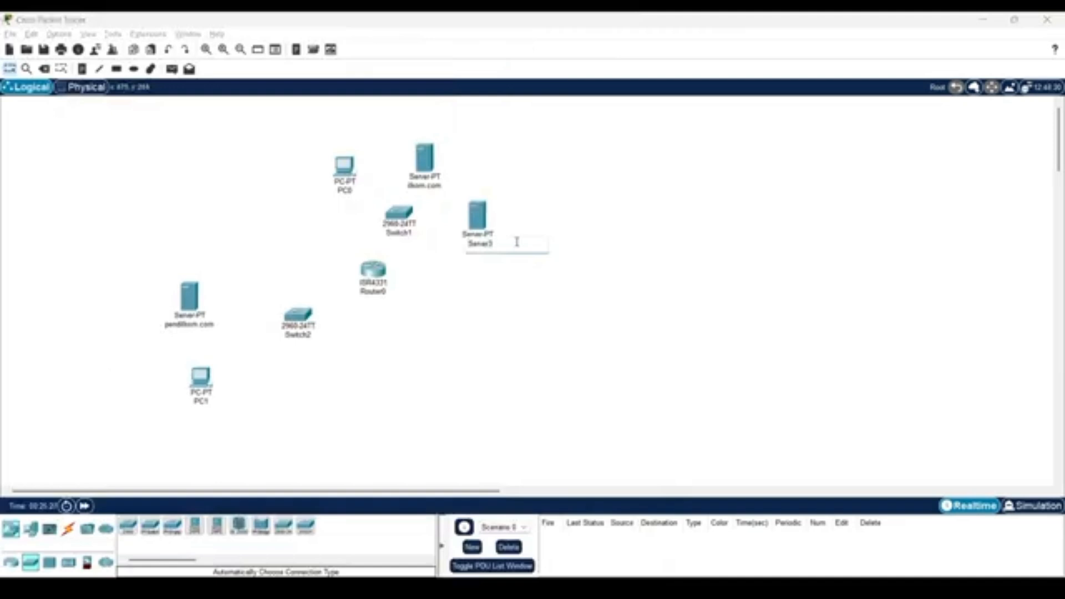
double_click(516, 242)
text(DNS Server)
key(Return)
click(415, 237)
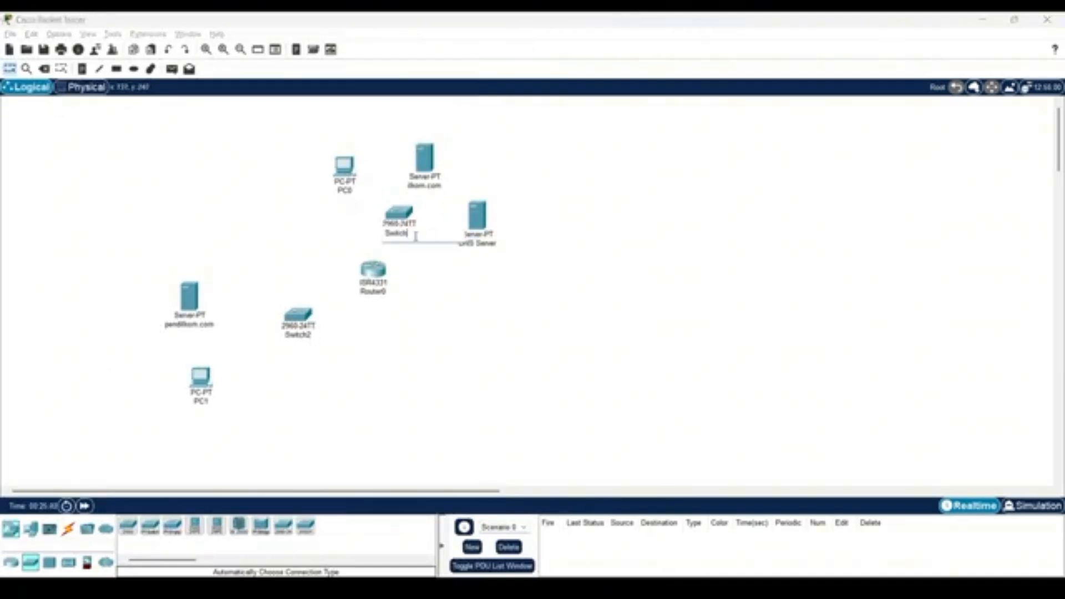
text(3)
key(Return)
Connect pendilkom.com and PC1 to Switch2 with automatically chosen cables.
click(68, 528)
ctrl+click(128, 526)
click(190, 303)
click(298, 315)
click(201, 377)
click(298, 315)
Connect PC0, ilkom.com and DNS Server to Switch3, and link both switches to Router0, with automatically chosen cables.
click(345, 171)
click(399, 213)
click(127, 526)
click(425, 160)
click(399, 213)
click(128, 527)
click(477, 218)
click(399, 214)
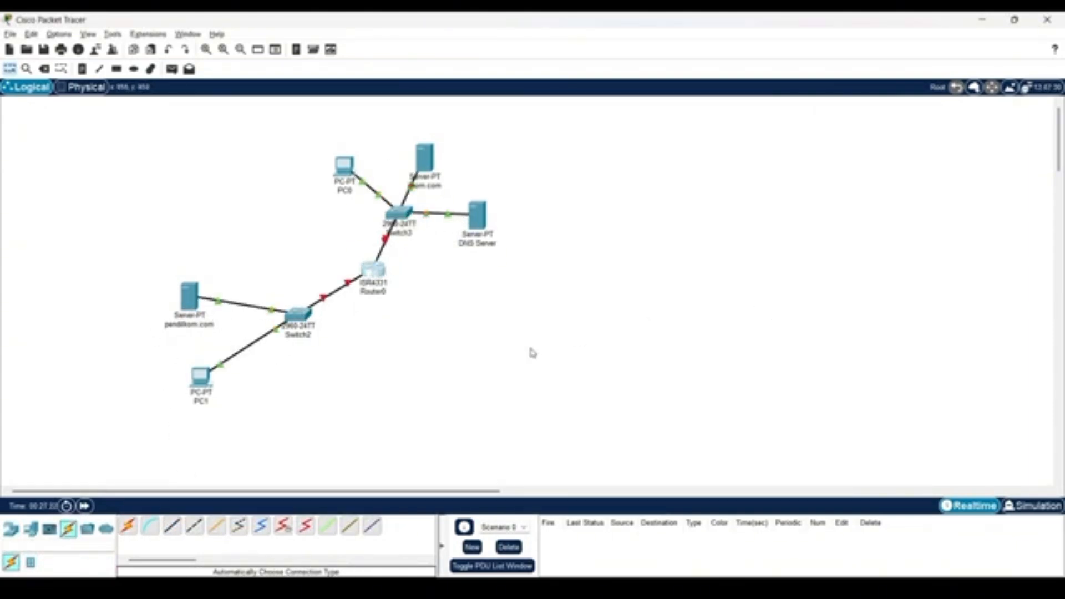
Move the ilkom.com server and the DNS server slightly up, away from Switch3.
drag(432, 166, 421, 156)
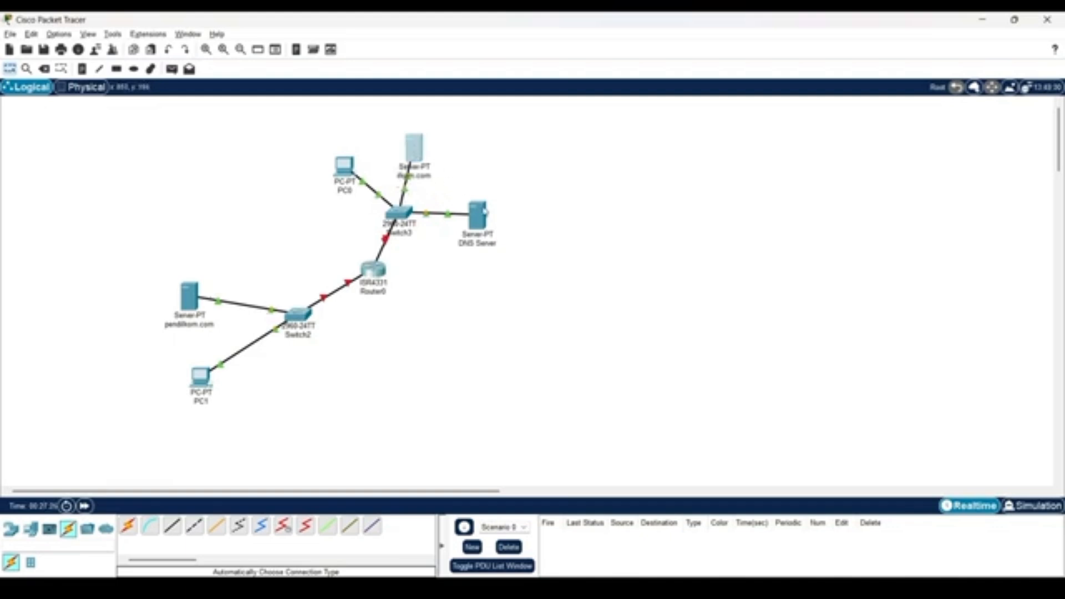
drag(484, 211, 479, 193)
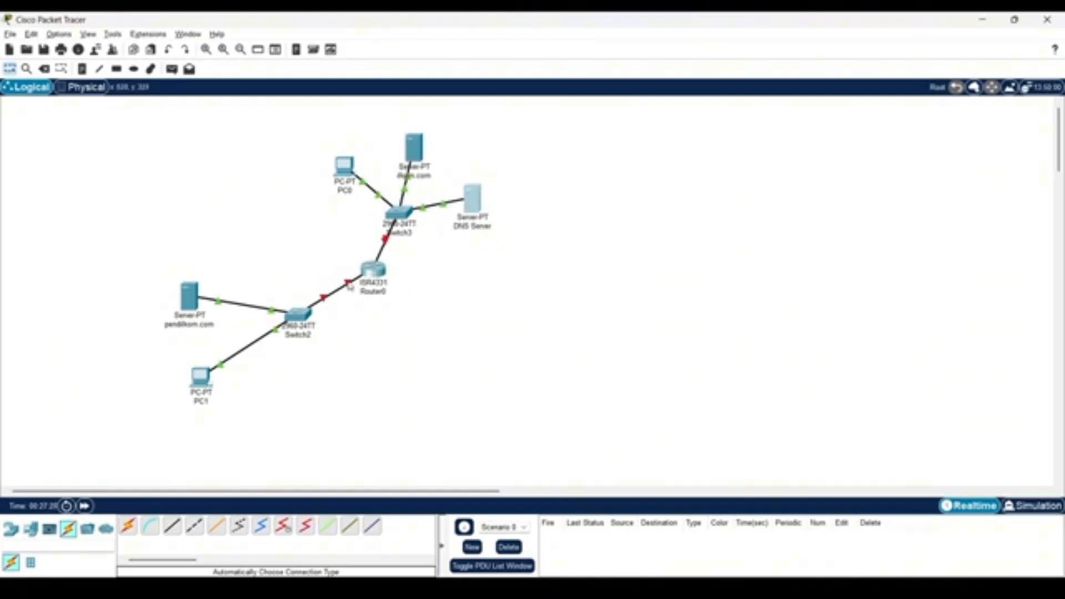
Set Router0's GigabitEthernet0/0/0 to IPv4 address 192.168.10.11 with mask 255.255.255.0 and turn the port on.
mouse_move(348, 293)
mouse_move(387, 247)
click(372, 270)
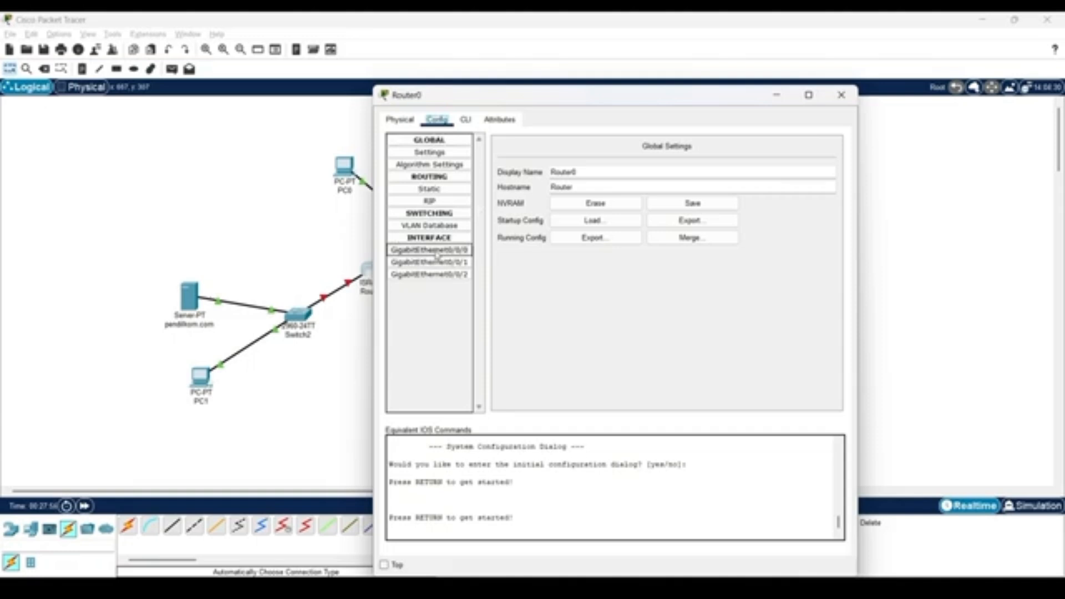
click(437, 252)
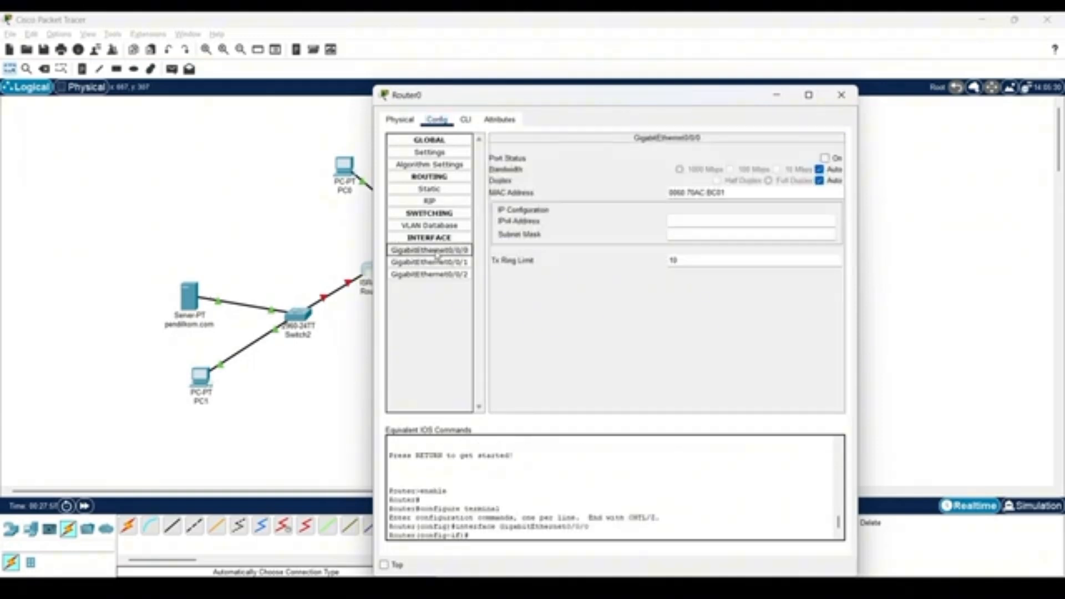
click(701, 222)
text(192.168)
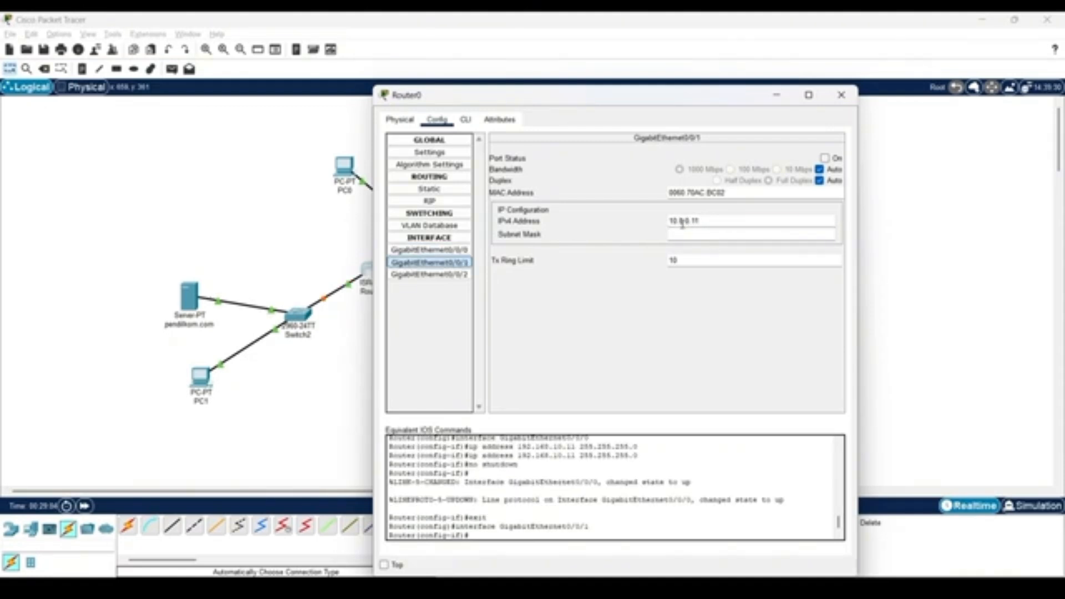
key(Tab)
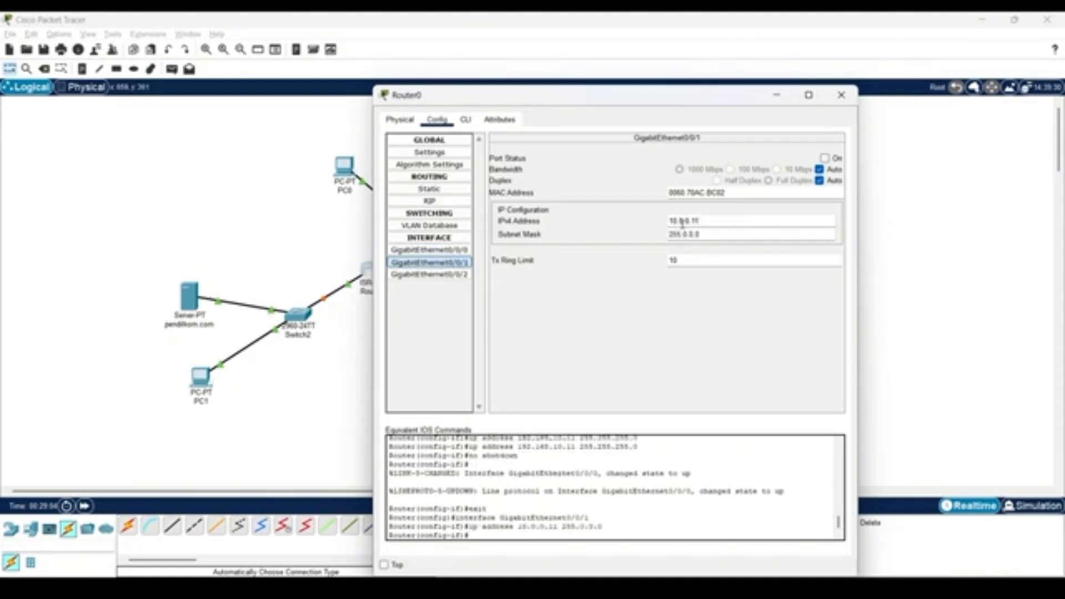
click(827, 159)
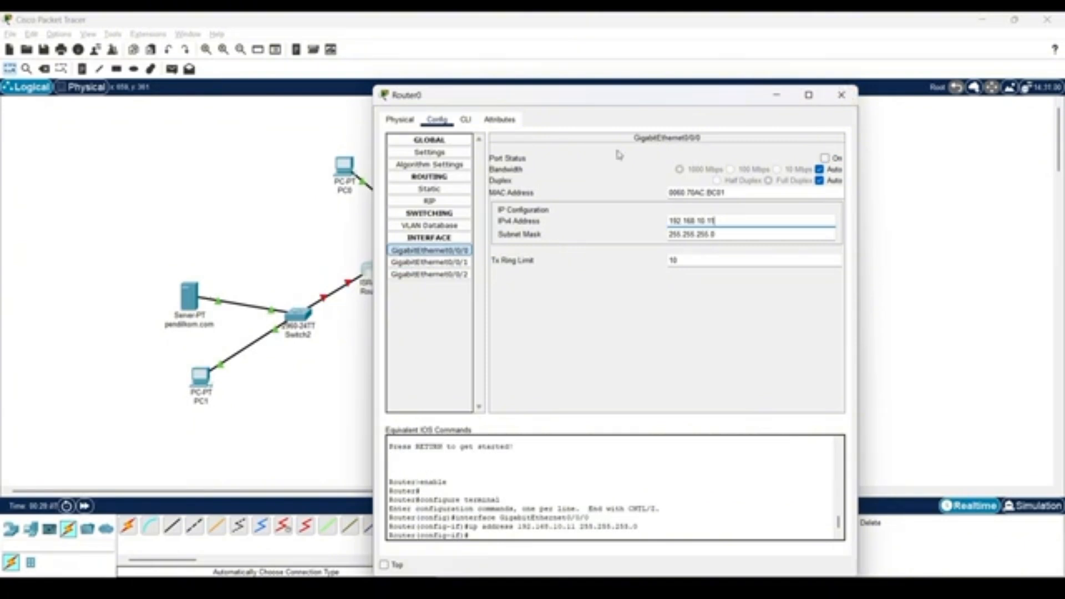
click(825, 158)
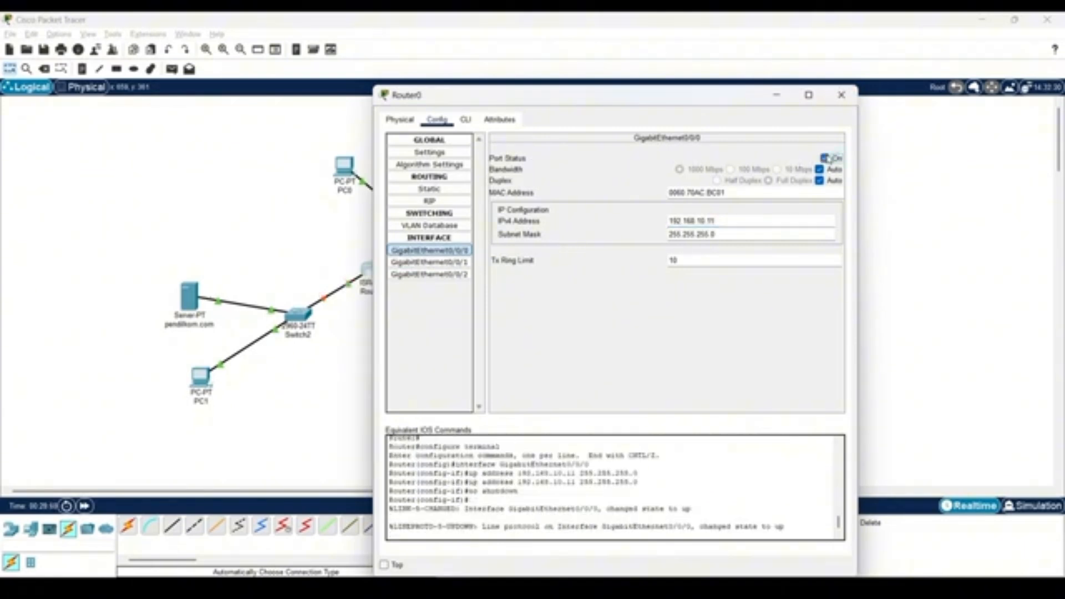
Set Router0's GigabitEthernet0/0/1 to 10.0.0.11 with mask 255.0.0.0, port on, and nudge Switch3 slightly away from the router.
click(429, 262)
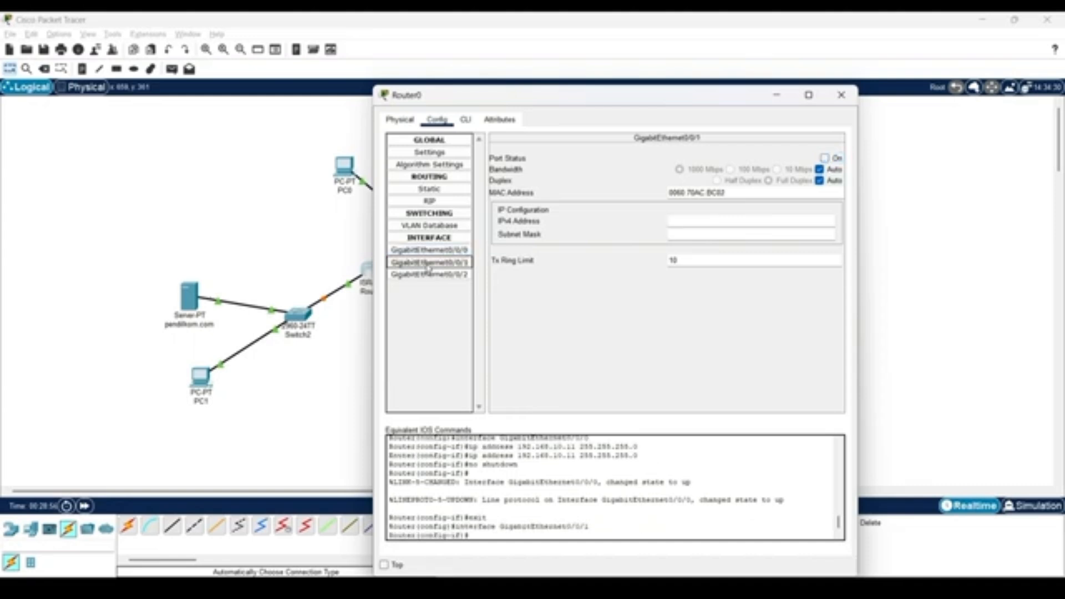
click(682, 224)
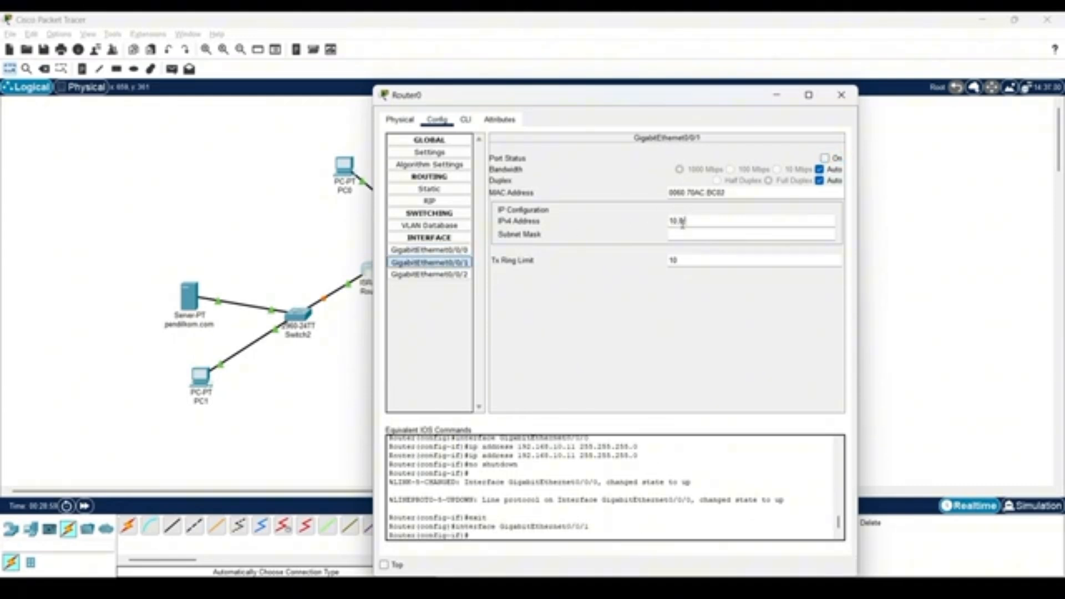
text(10.10.0.15)
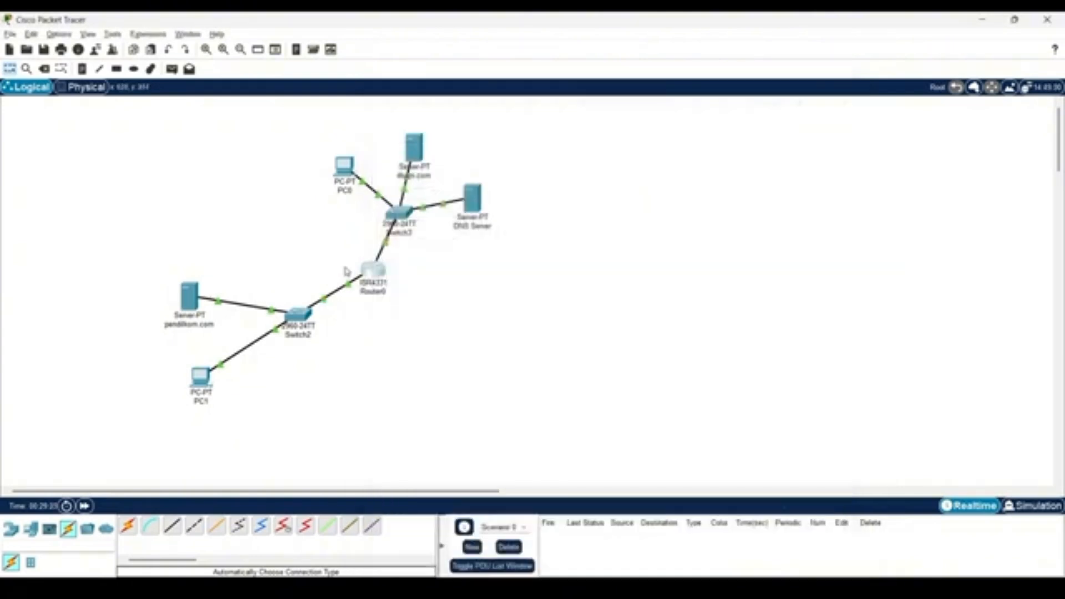
drag(398, 213, 402, 208)
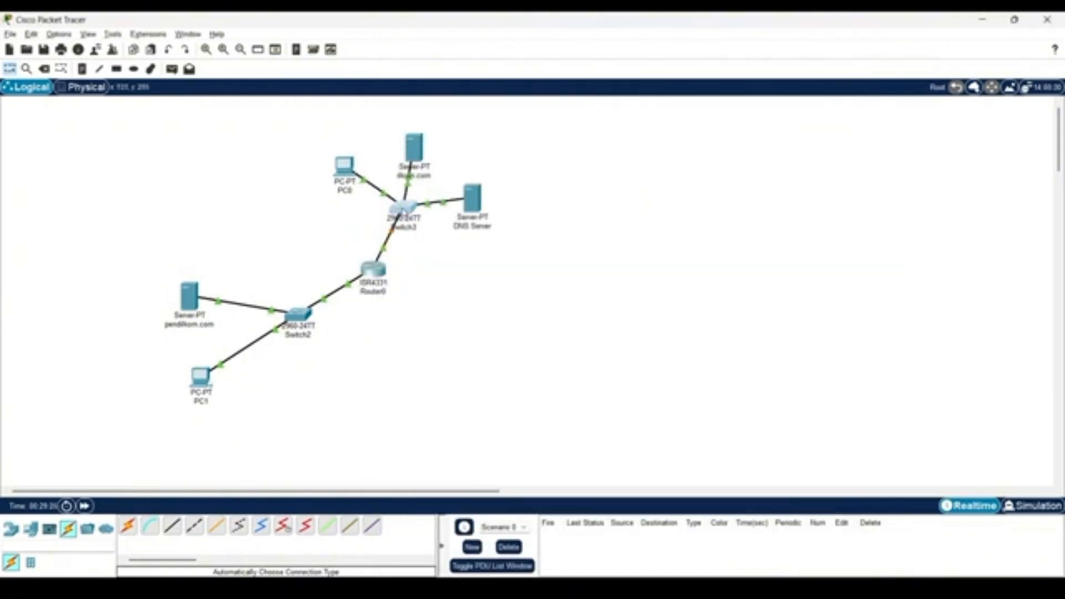
Set the DNS server's FastEthernet0 IPv4 address to 10.0.0.15 with subnet mask 255.0.0.0.
click(472, 198)
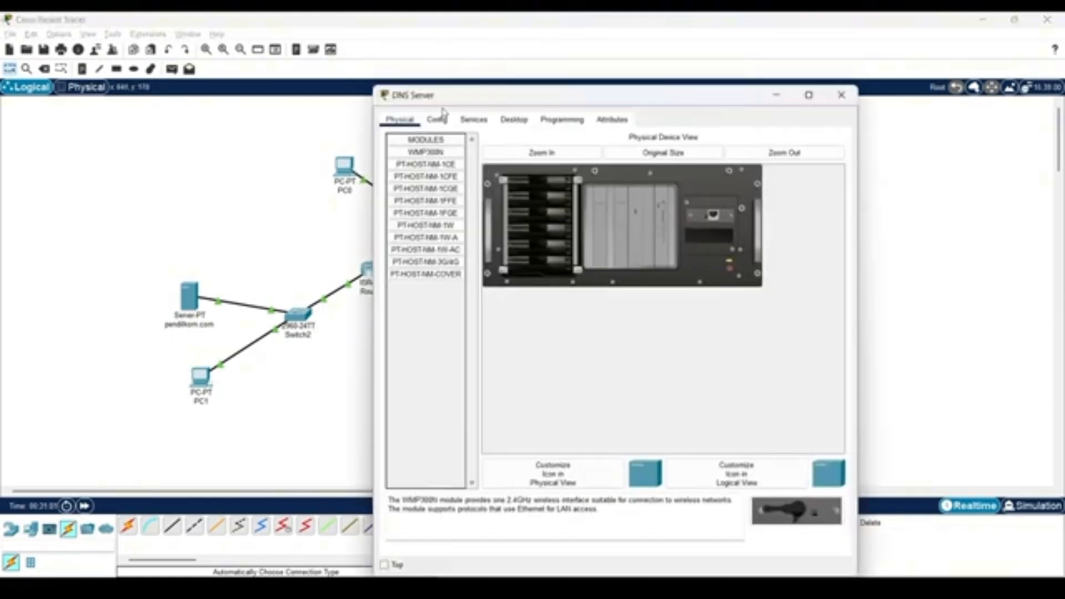
click(436, 120)
click(425, 189)
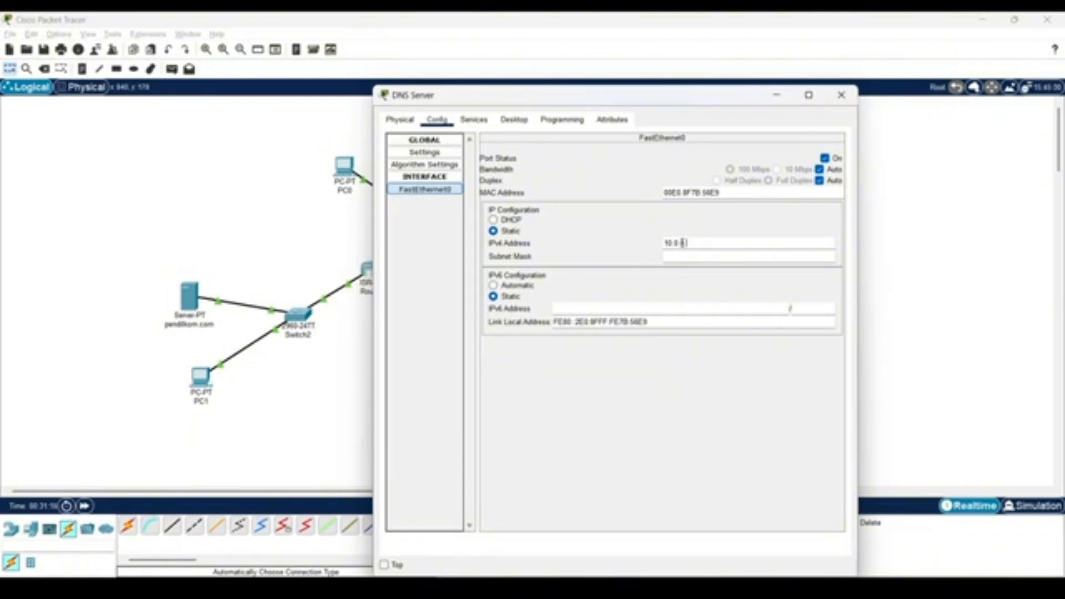
key(Tab)
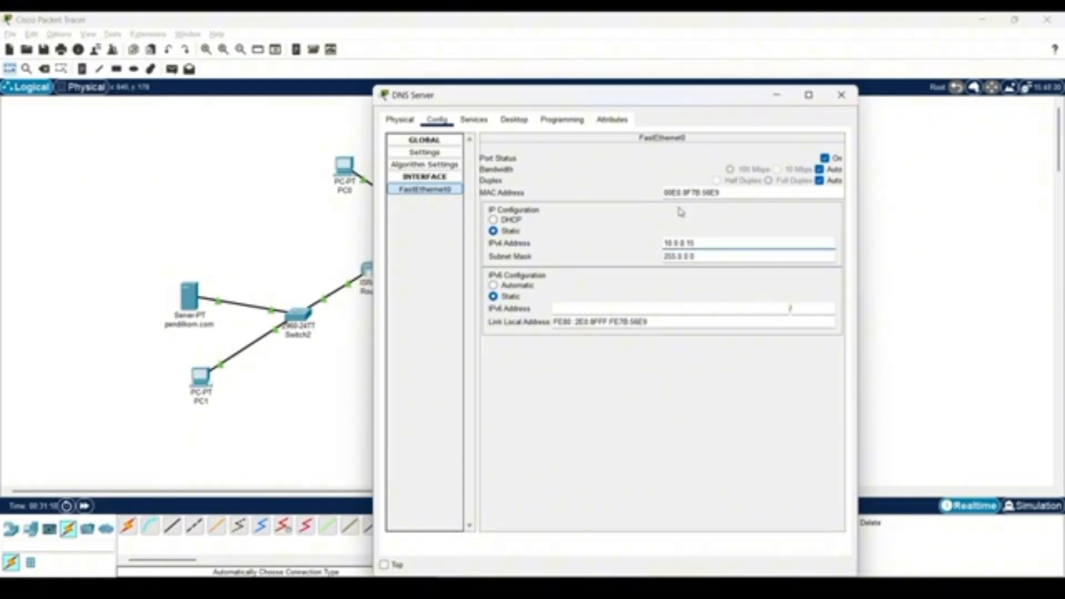
Set the DNS server's IPv4 default gateway to 10.0.0.11 and its DNS server to 10.0.0.15.
click(425, 152)
click(572, 240)
drag(522, 96, 560, 91)
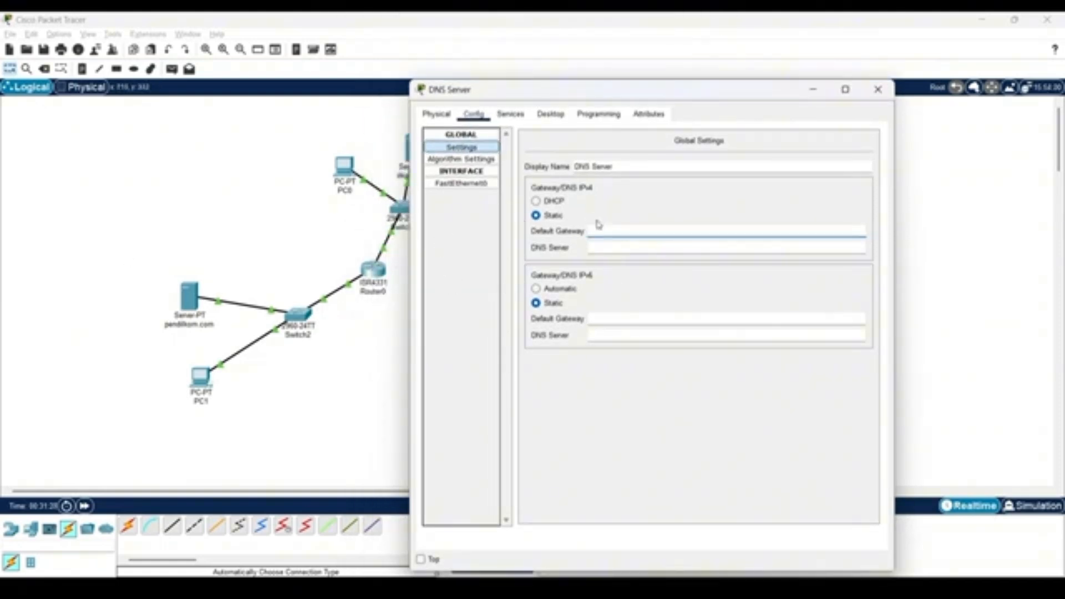
text(10.0.0.1)
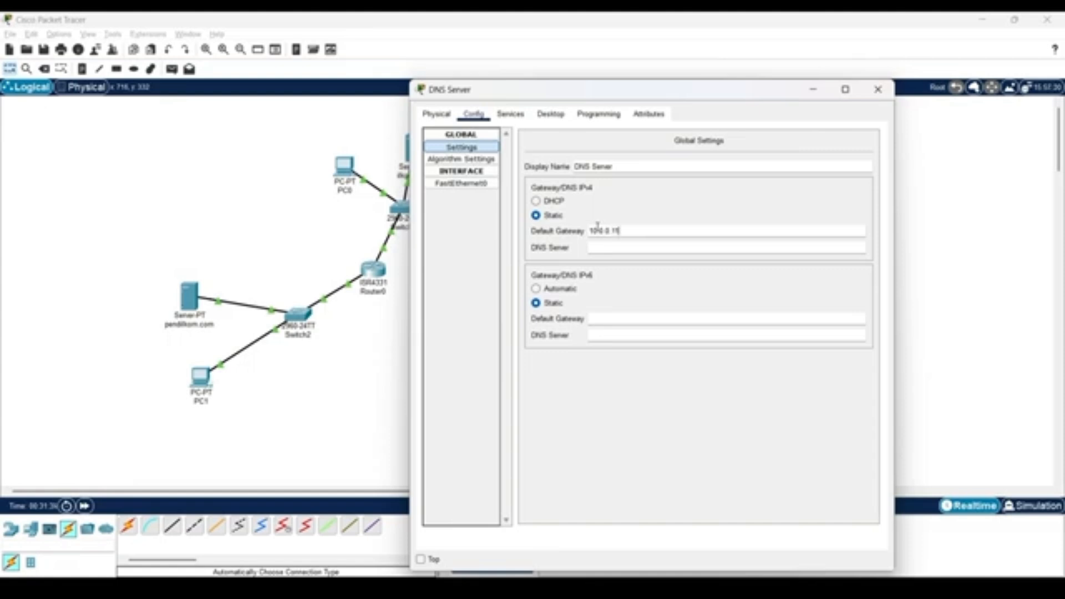
text(1)
click(636, 248)
text(10.0.0.15)
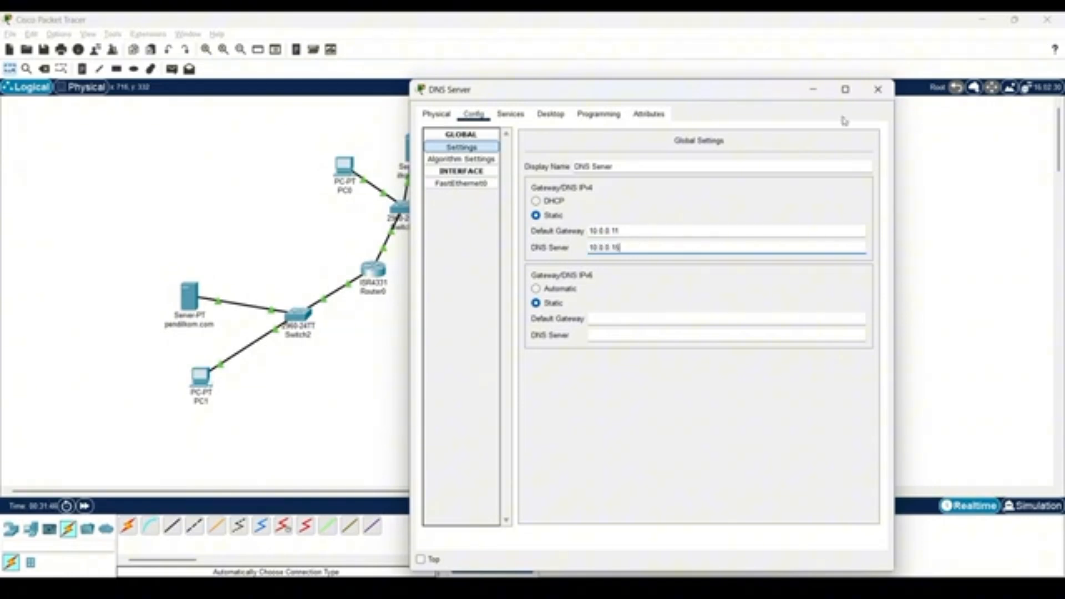
Turn off the HTTP service on the DNS server.
click(502, 113)
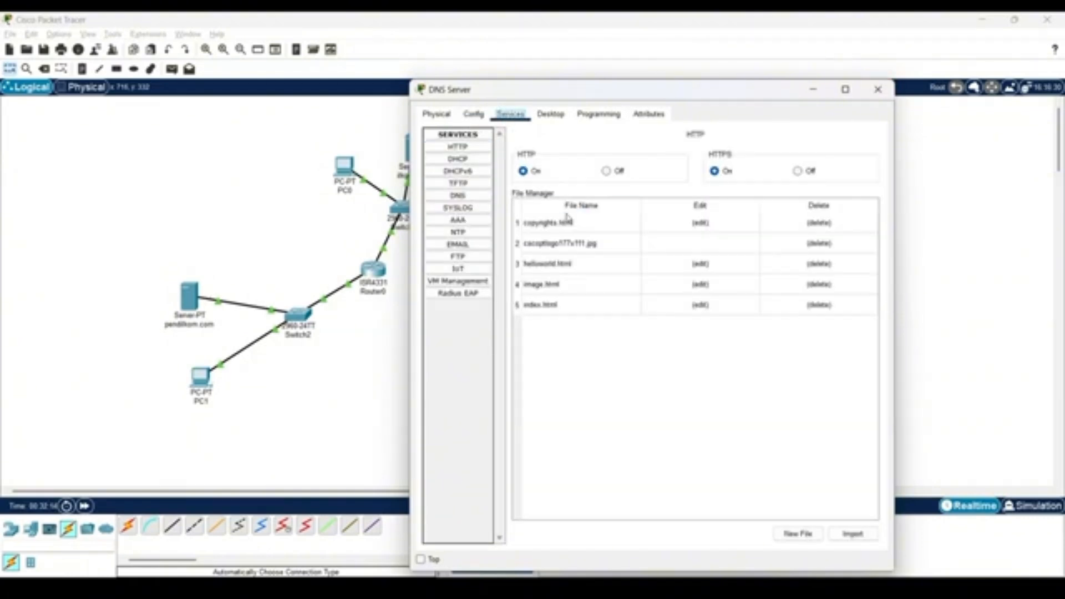
click(606, 171)
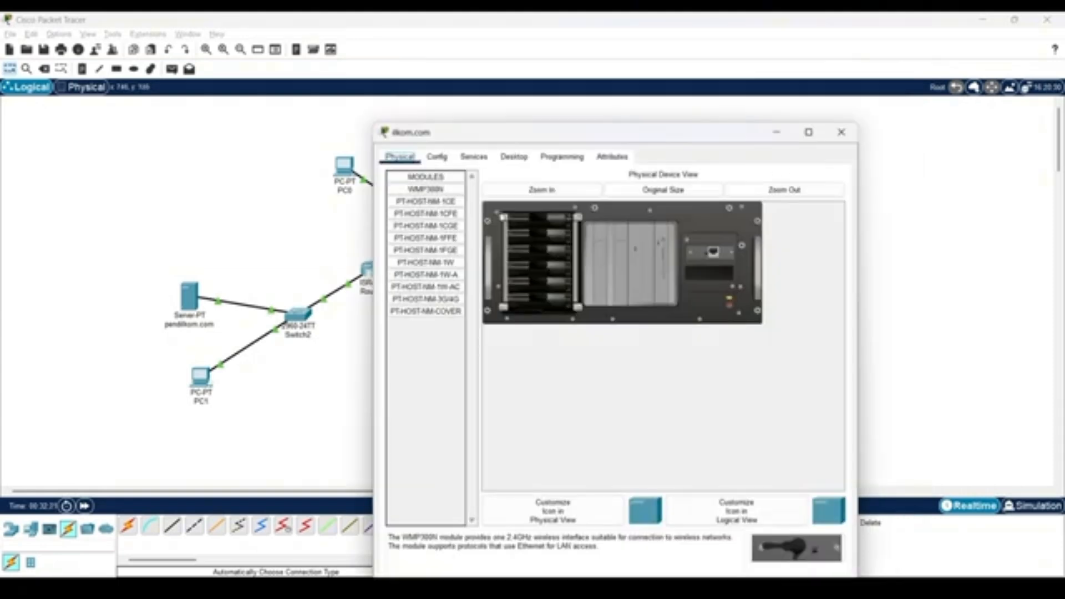
Set the ilkom.com server's FastEthernet0 IPv4 address to 10.0.0.16 with subnet mask 255.0.0.0.
click(431, 163)
click(434, 226)
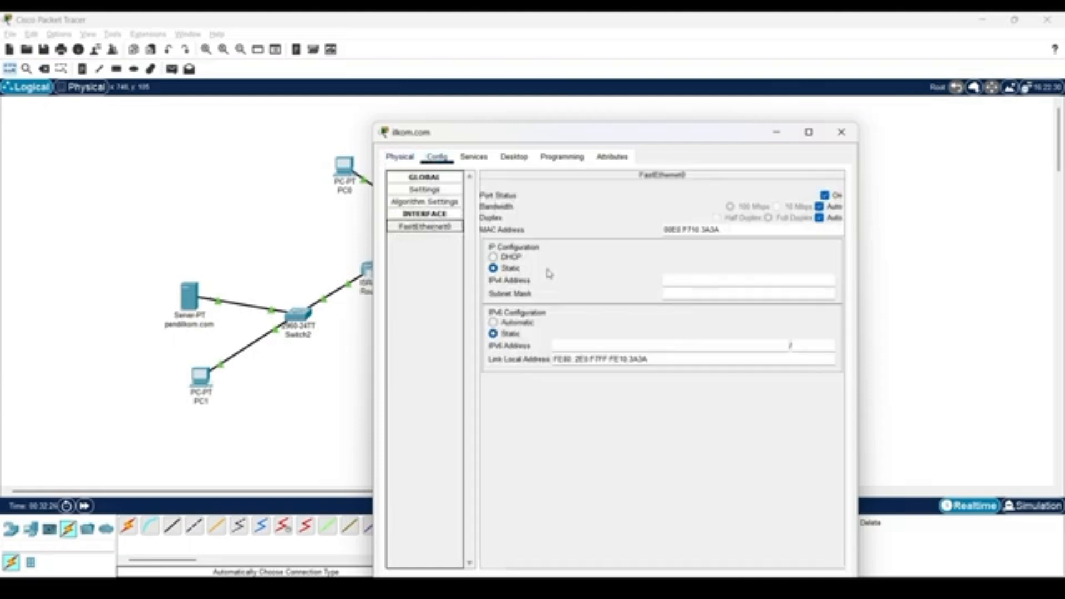
click(675, 280)
text(10.10.14)
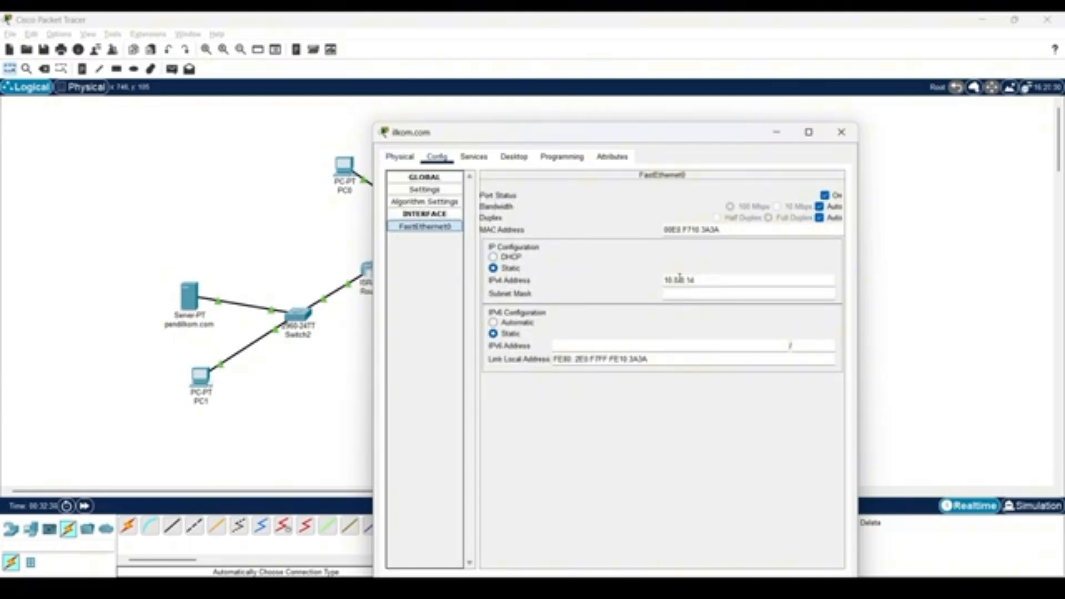
key(Tab)
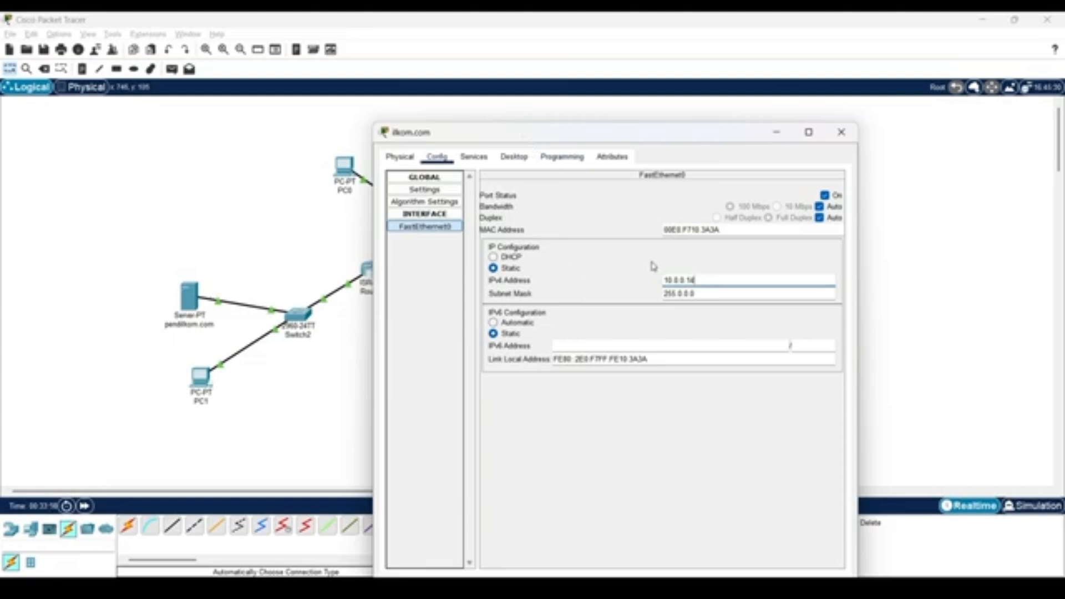
click(706, 283)
Set the ilkom.com server's IPv4 default gateway to 10.0.0.11 in its global settings.
click(425, 190)
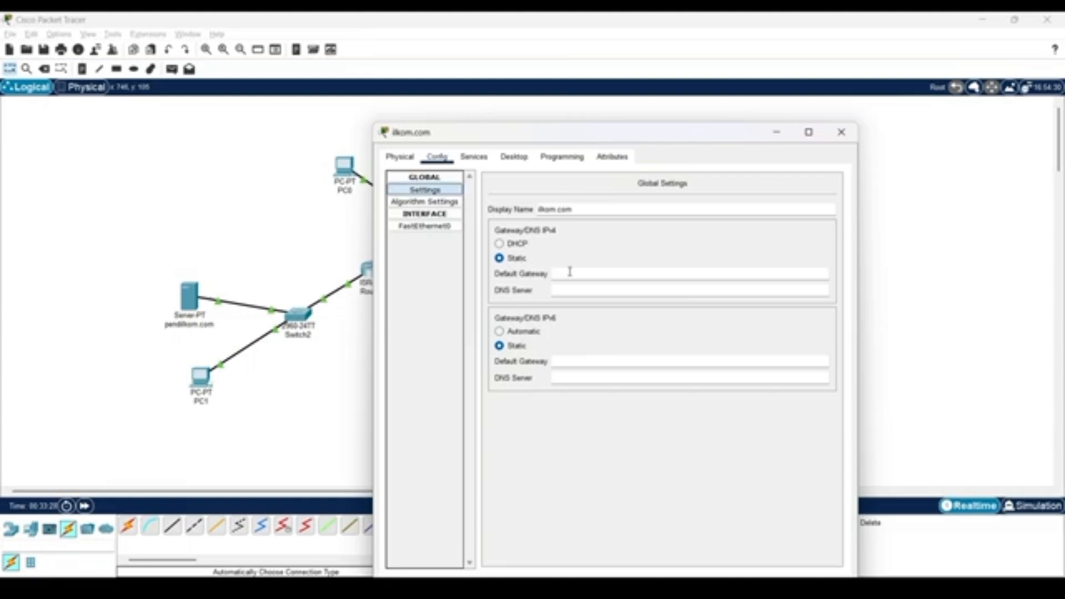
text(10.0.0.15)
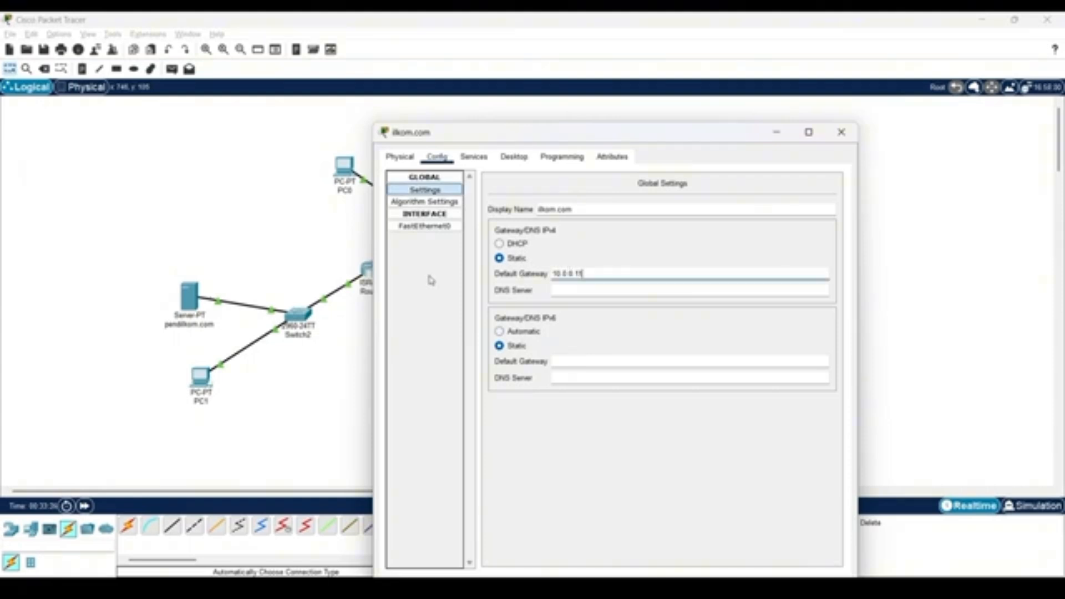
Fill in the DNS server address in the ilkom.com server's IPv4 global settings.
click(593, 290)
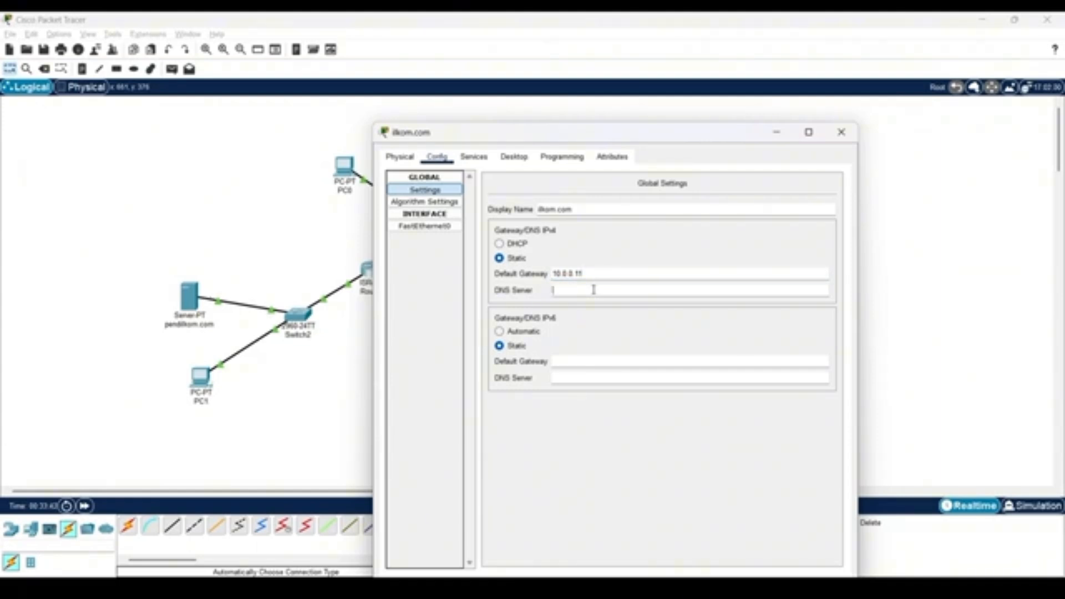
text(10.0.0.)
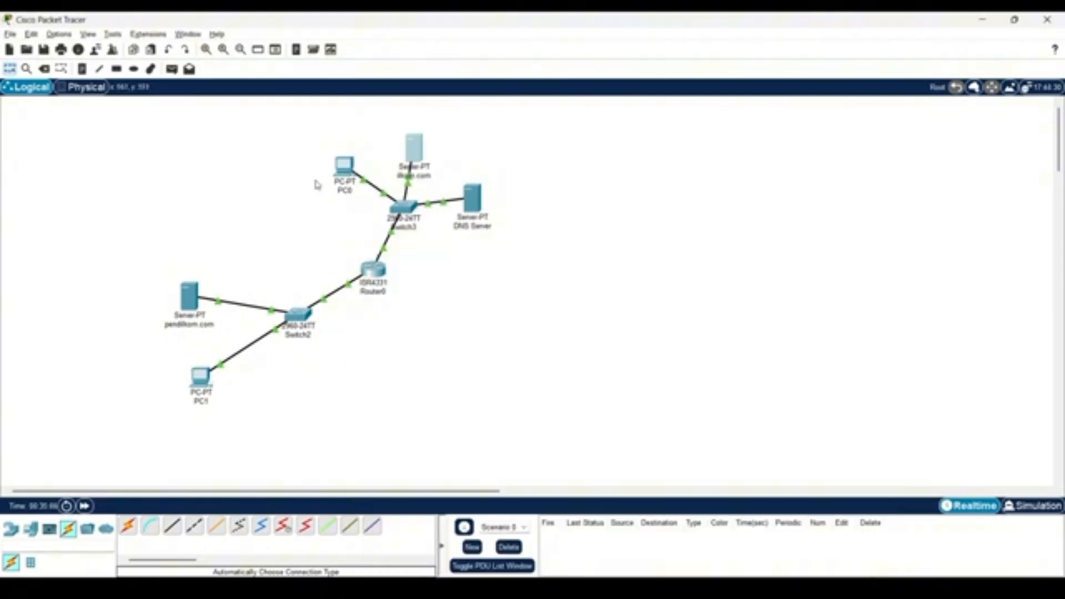
Set PC0's FastEthernet0 IPv4 address to 10.0.0.12.
click(347, 166)
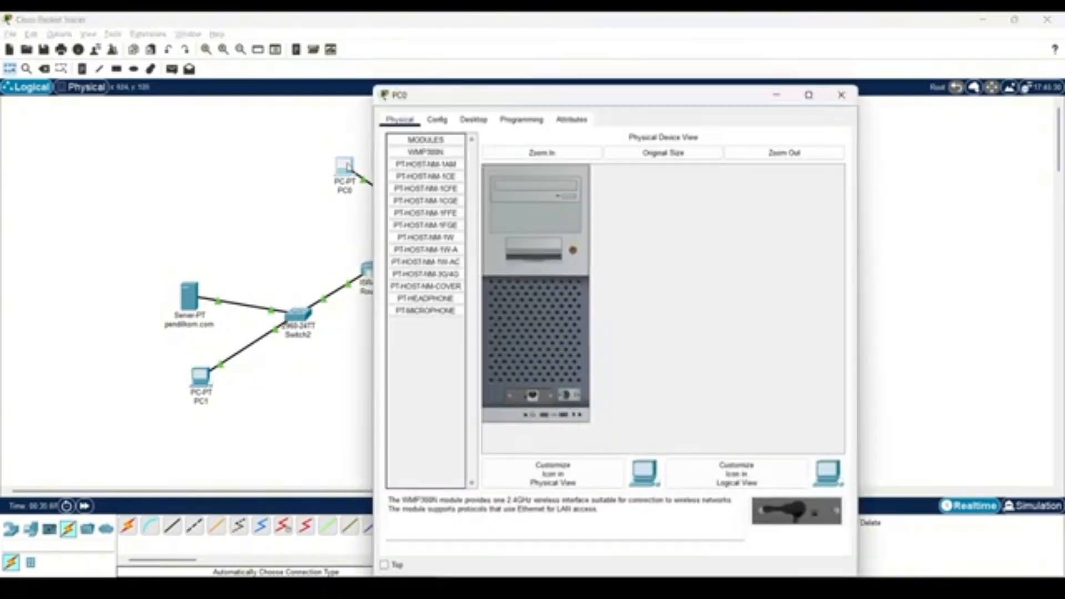
click(437, 120)
click(424, 189)
click(681, 243)
text(10.0.0.12)
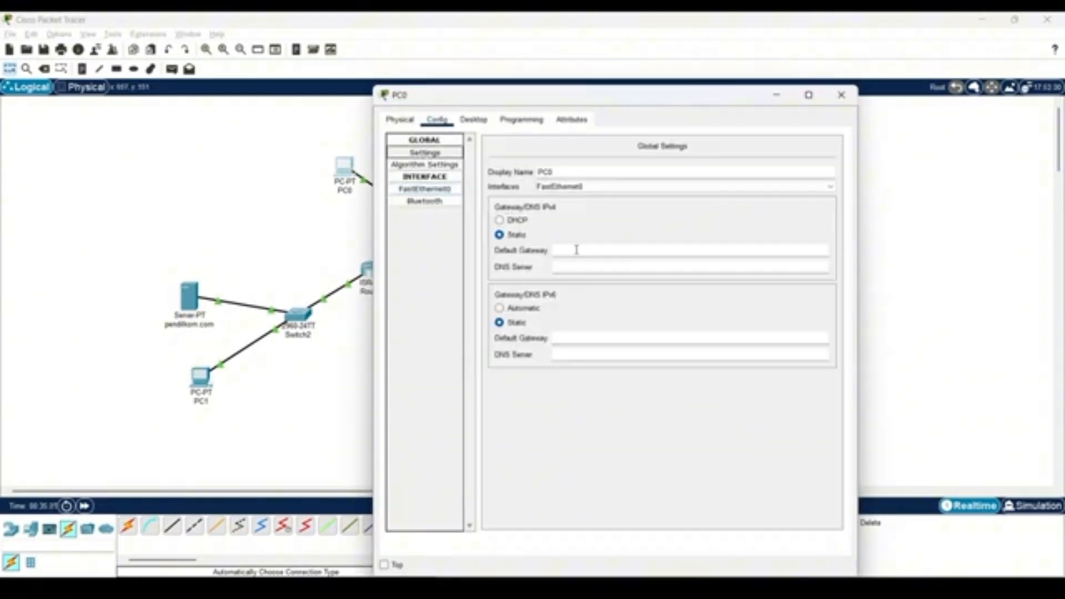
Set PC0's IPv4 default gateway to 10.0.0.11 and its DNS server to 10.0.0.15.
click(578, 251)
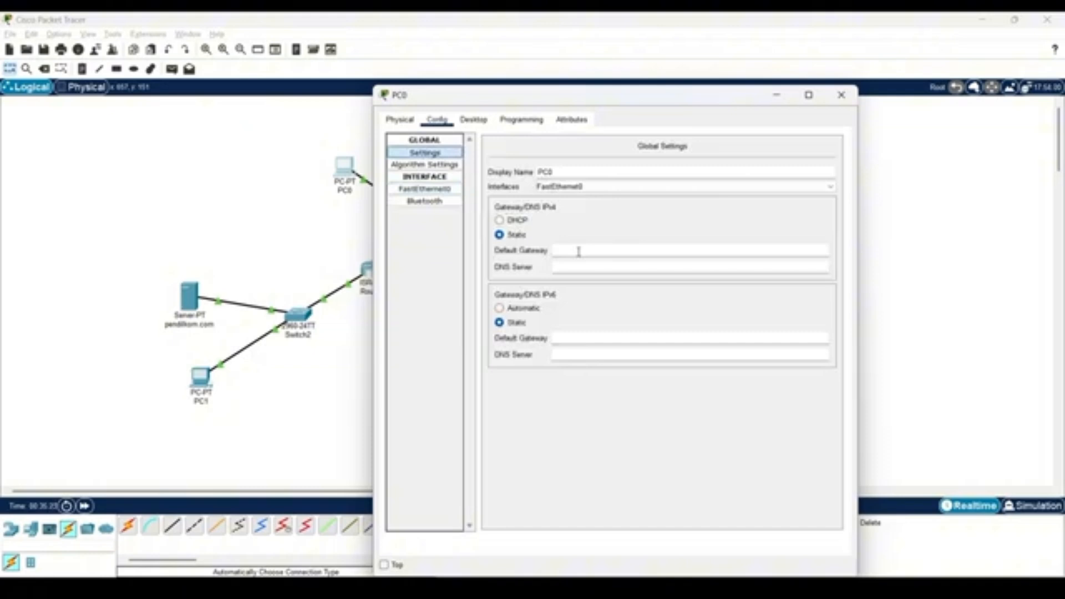
text(10.0.0.11)
click(577, 267)
text(10.0.0.10)
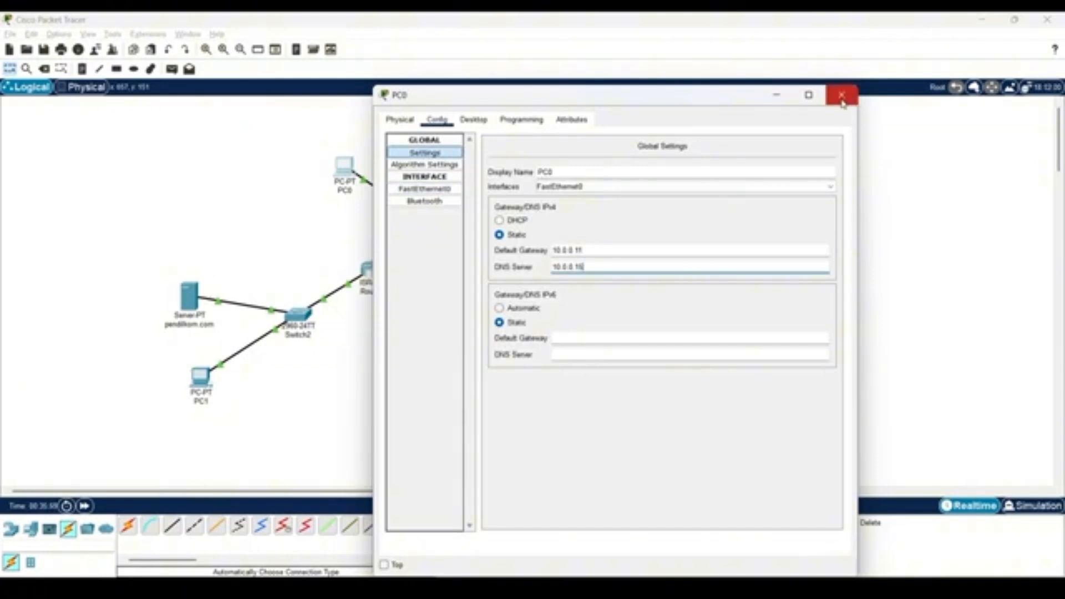
click(841, 97)
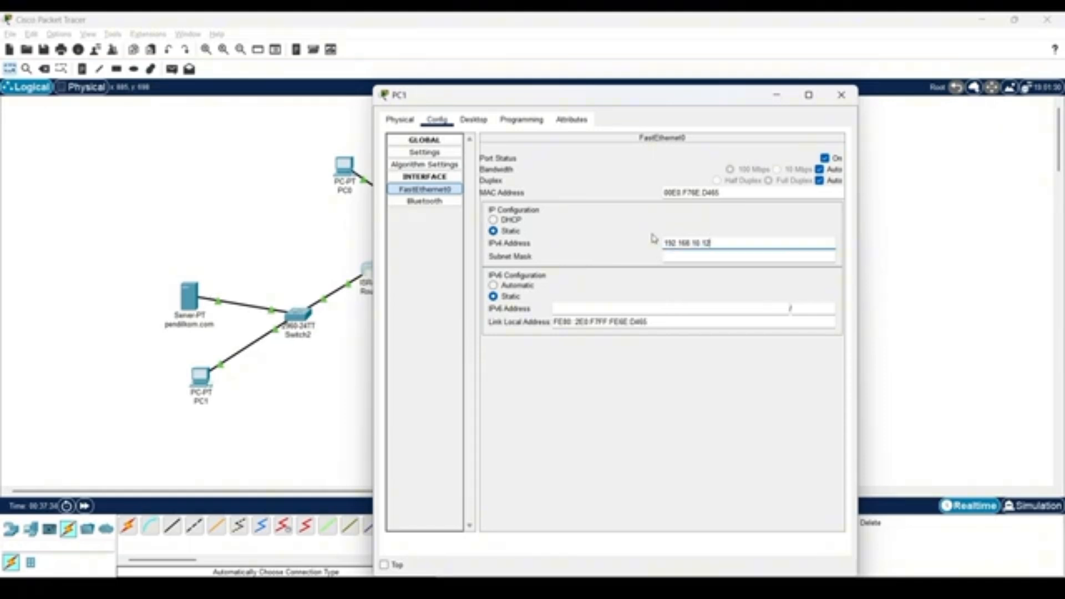
Set PC1's IPv4 default gateway to 192.168.10.11 and its DNS server to 10.0.0.15.
drag(547, 102, 629, 109)
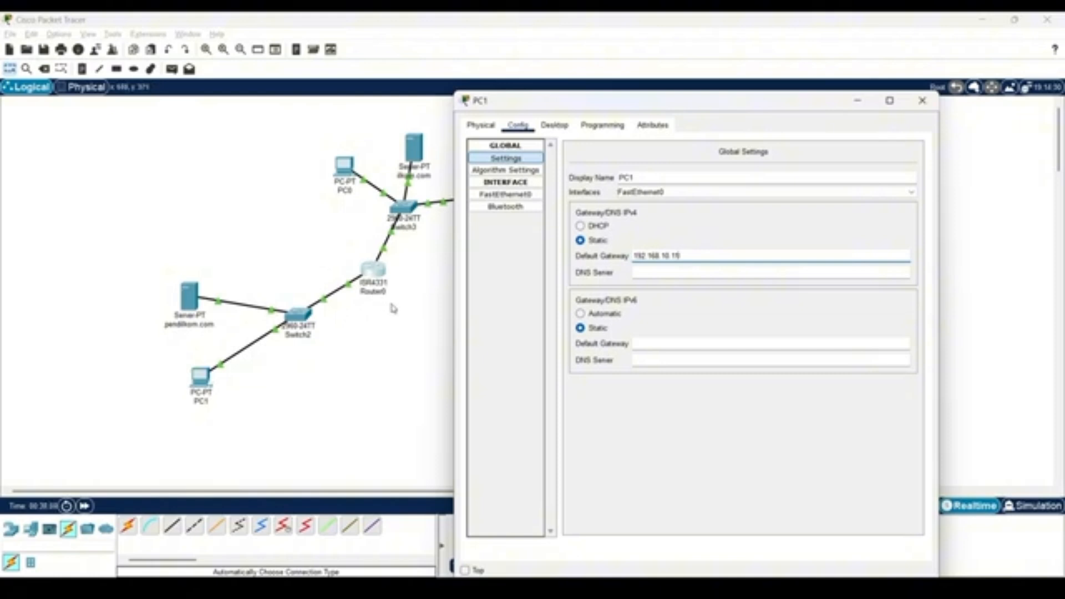
click(641, 273)
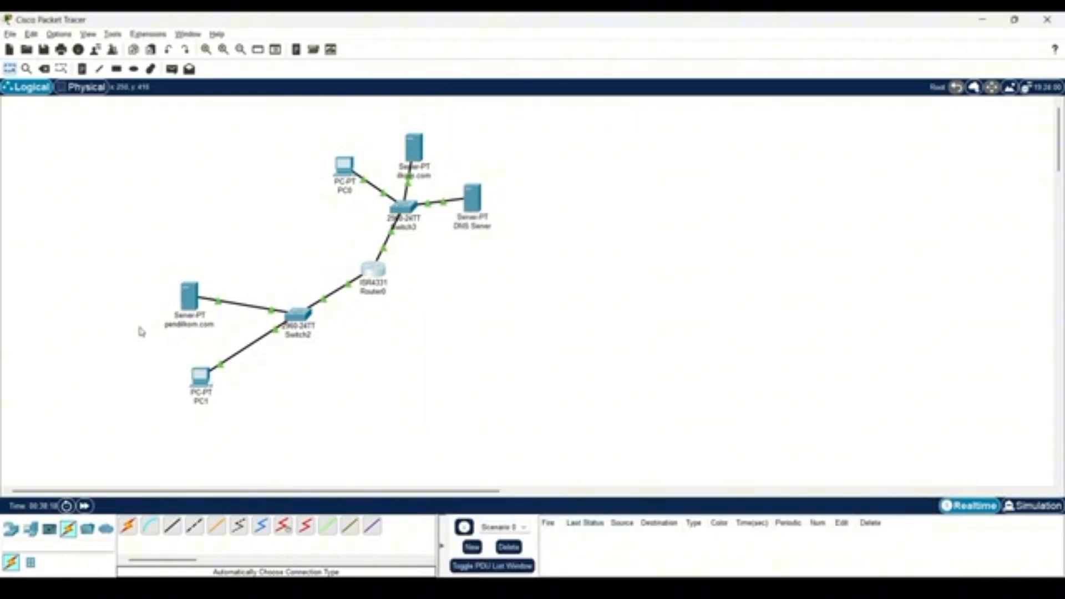
click(921, 100)
Set the pendilkom.com server's FastEthernet0 IPv4 address to 192.168.10.13.
click(189, 302)
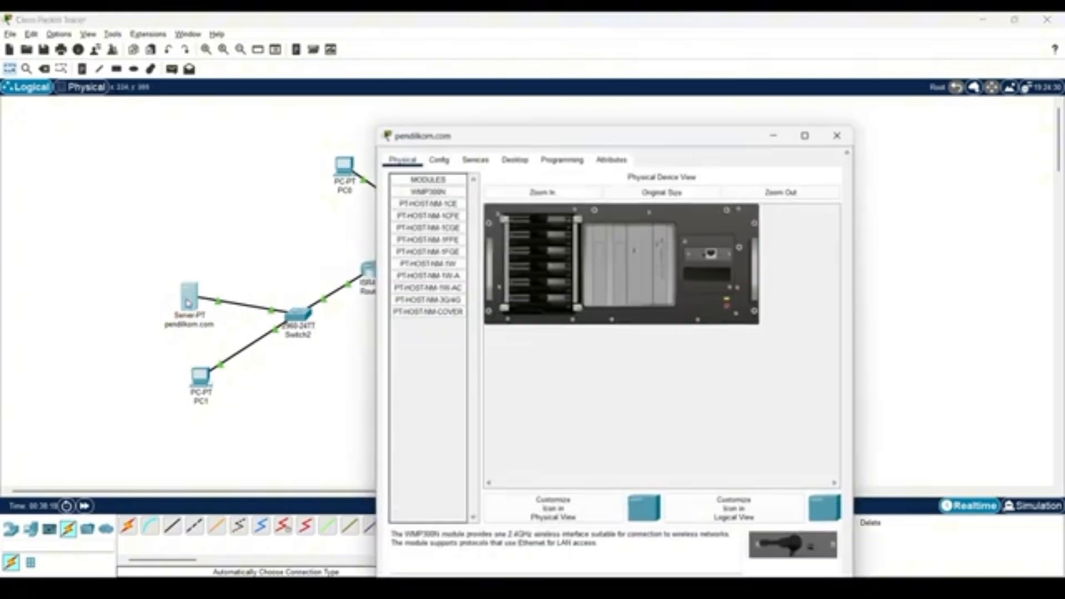
click(437, 120)
click(425, 189)
text(50.50.50.3)
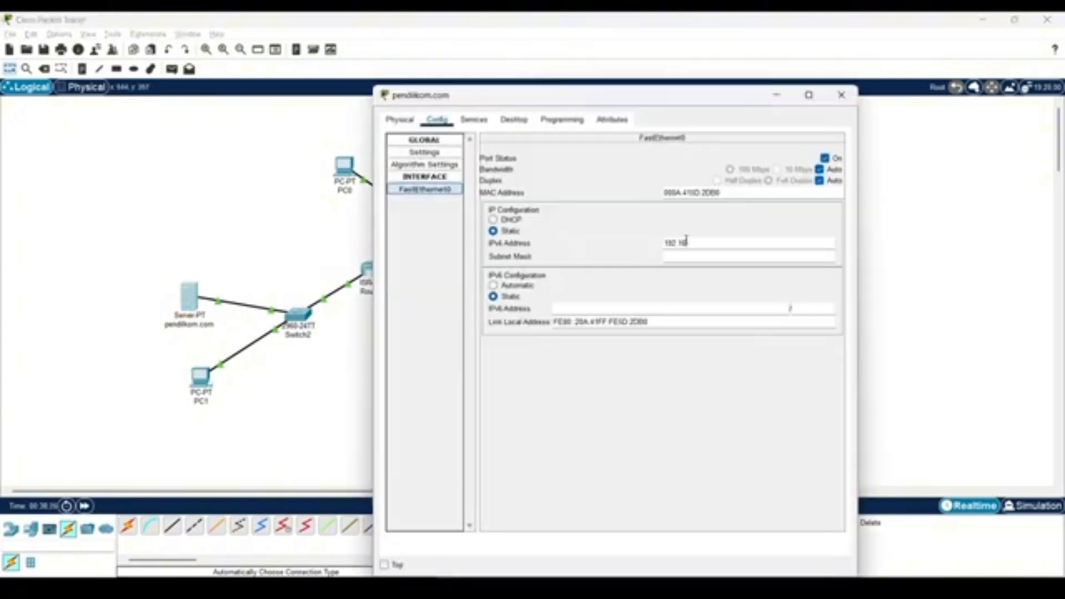
key(Tab)
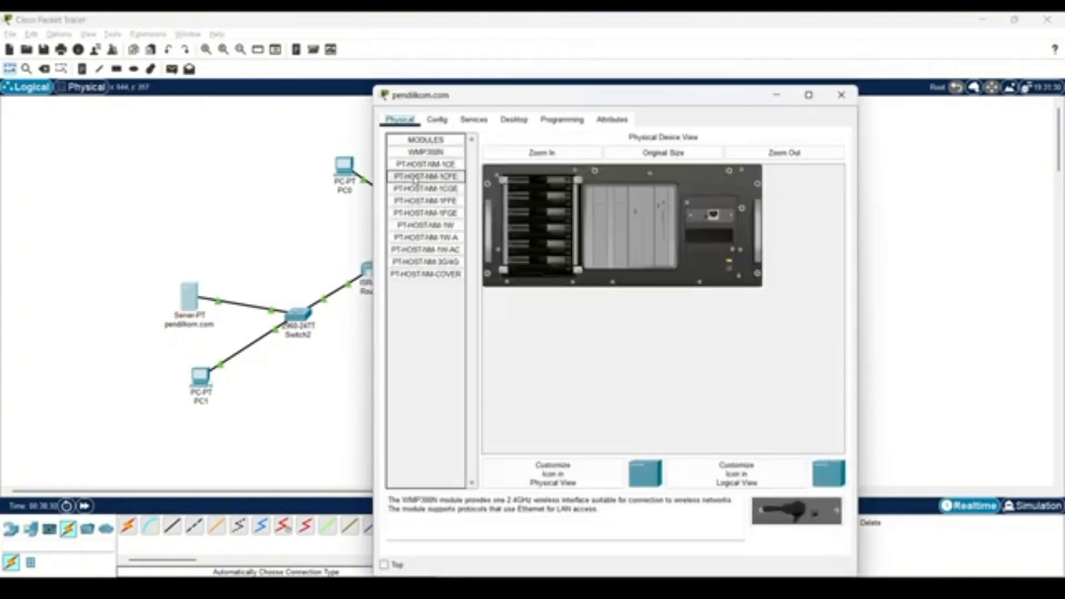
Set the pendilkom.com server's IPv4 default gateway to 192.168.10.11 and fill in its DNS server address.
click(437, 119)
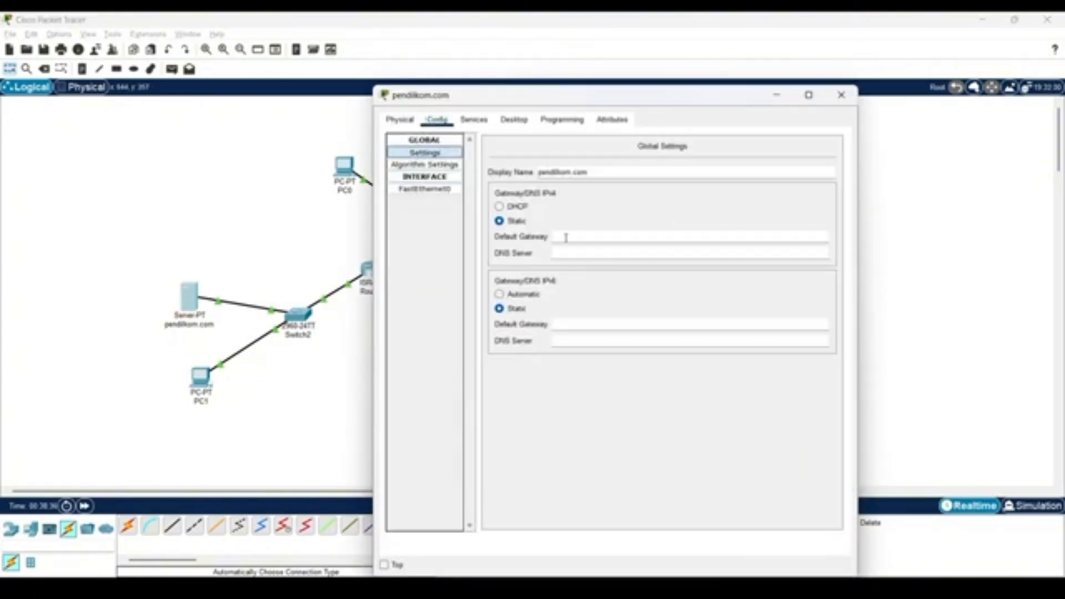
text(192.168.10.11)
click(571, 252)
text(10.0.0.1)
text(1)
click(841, 94)
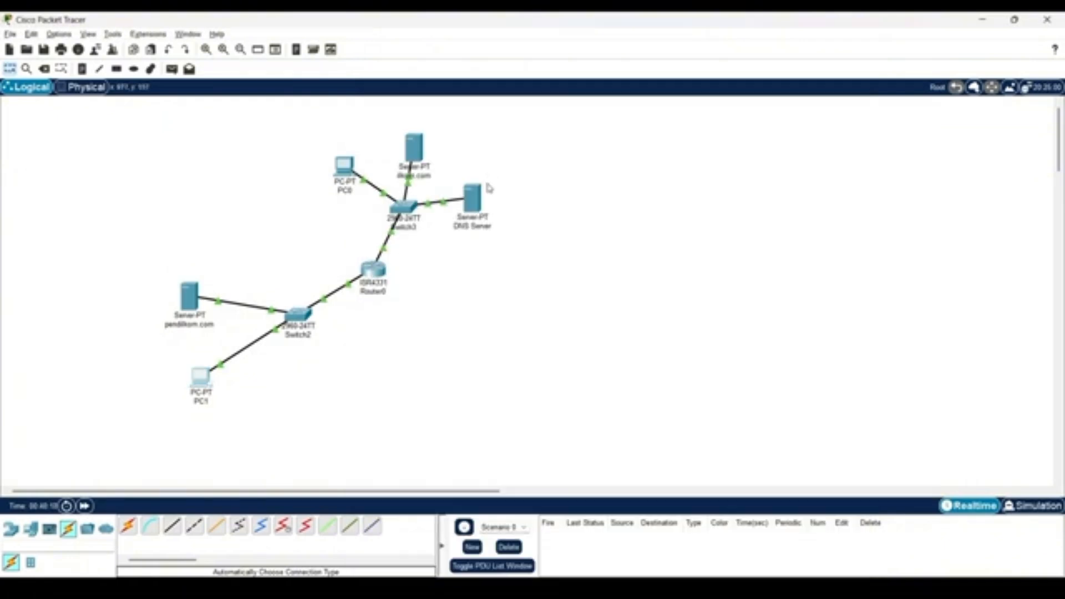
Open the DNS service settings on the DNS server and enter ilkom.com as the name of a new A record.
click(477, 205)
click(474, 119)
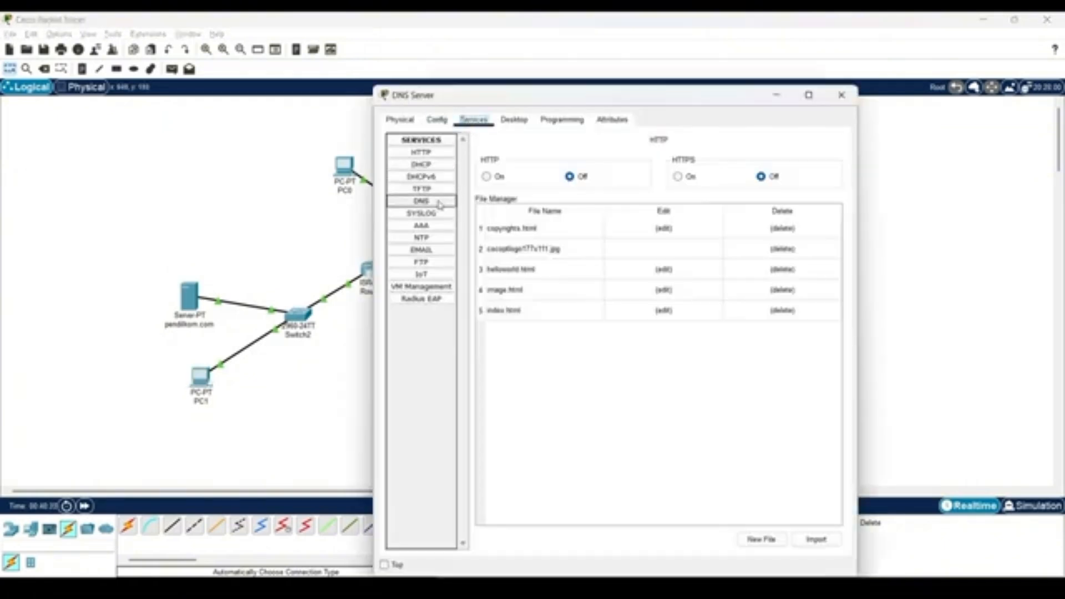
click(421, 201)
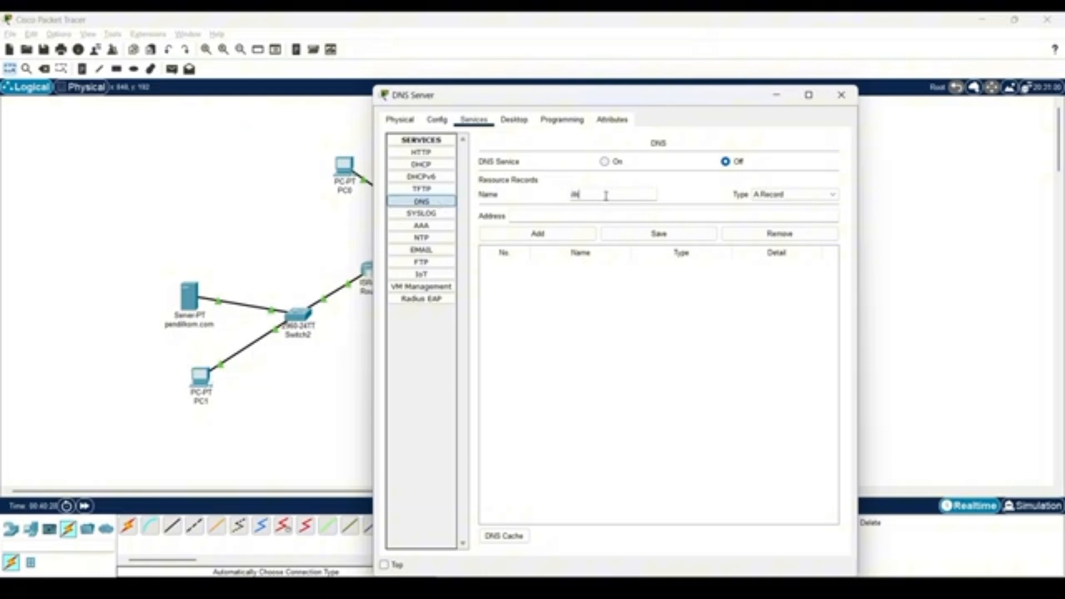
text(om)
text(kom)
text(.com)
click(566, 219)
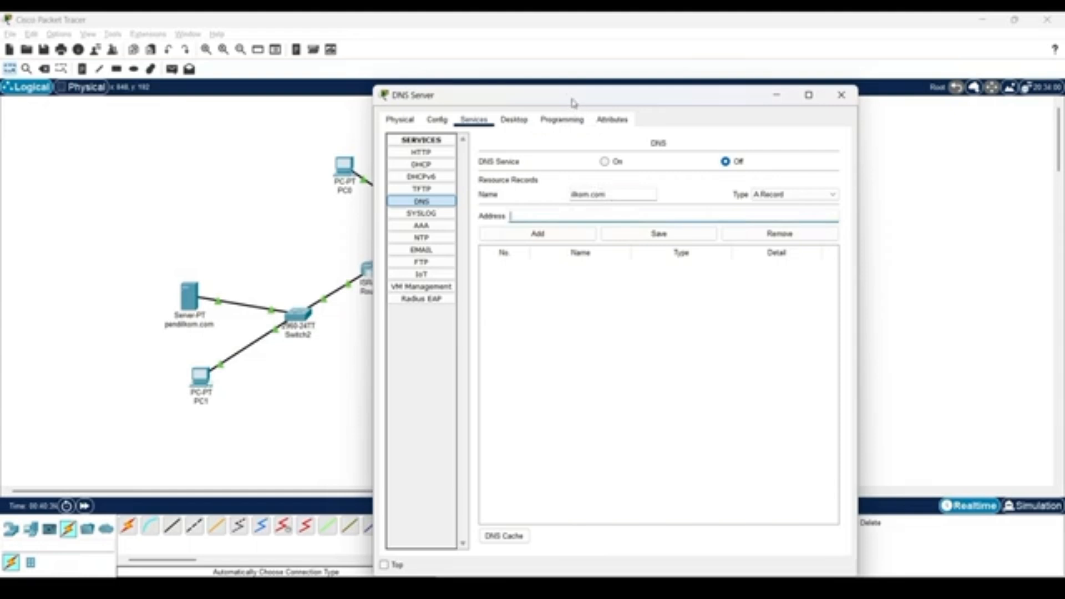
Look up the ilkom.com server's IP address in its configuration.
drag(573, 102, 677, 148)
click(422, 155)
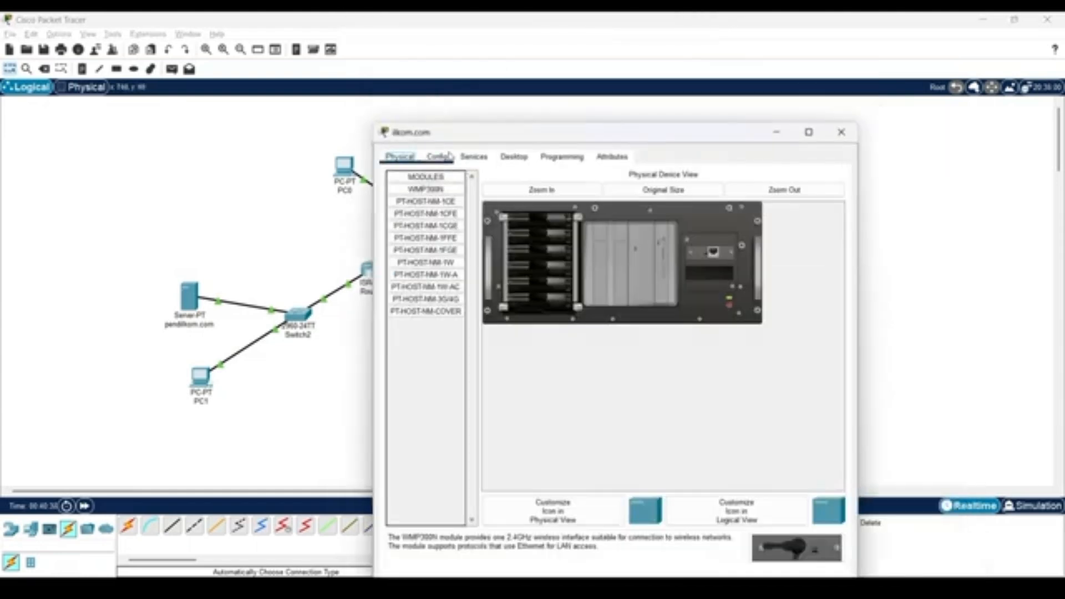
click(447, 157)
click(841, 132)
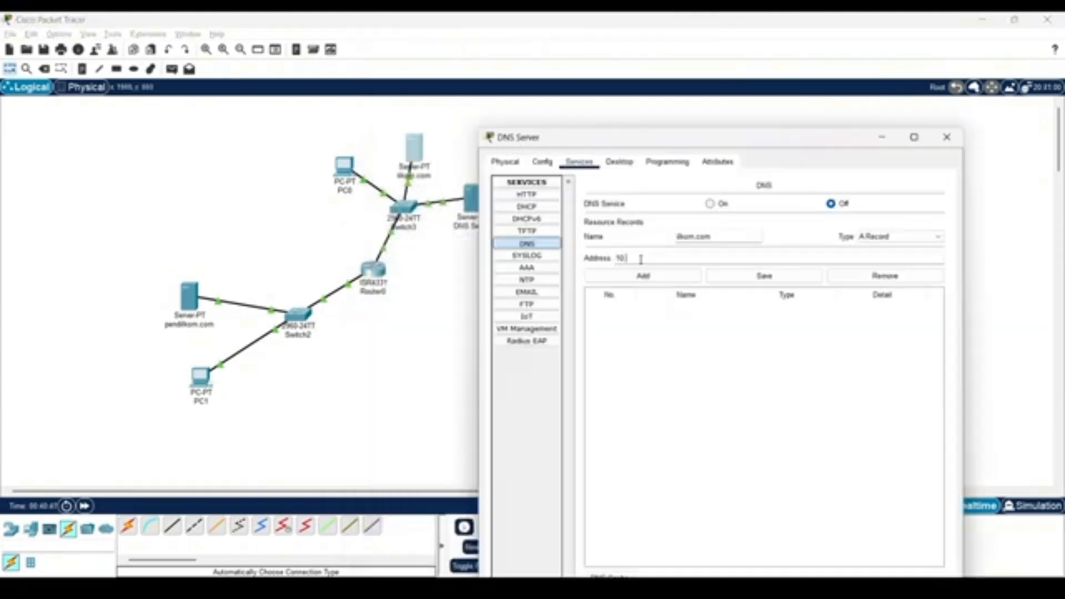
Enter 10.0.0.14 as the address of the ilkom.com A record and add it to the DNS table.
drag(635, 260, 745, 252)
text(14)
click(669, 275)
Add an A record for pendilkom.com with address 192.168.10.13 and turn the DNS service on.
click(692, 237)
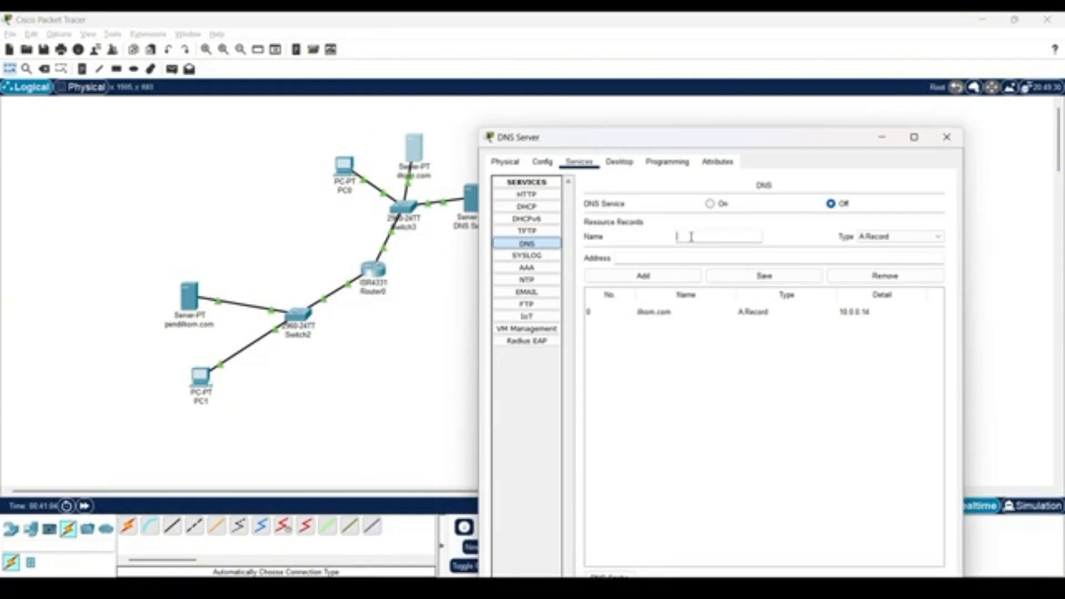
text(pendikom.com)
click(653, 256)
text(192.168.10.13)
click(654, 275)
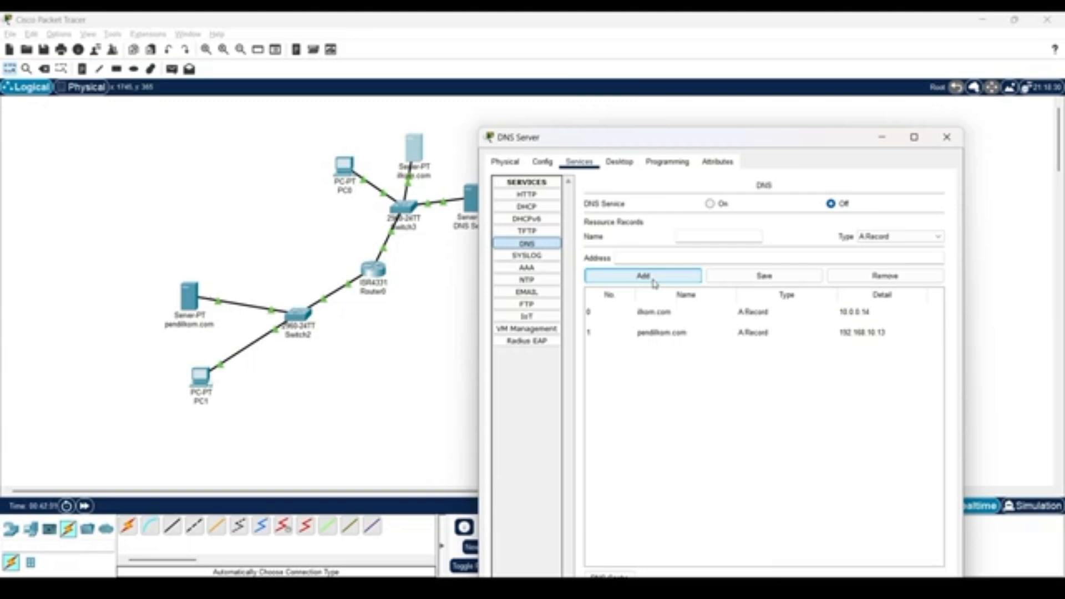
click(710, 204)
click(946, 138)
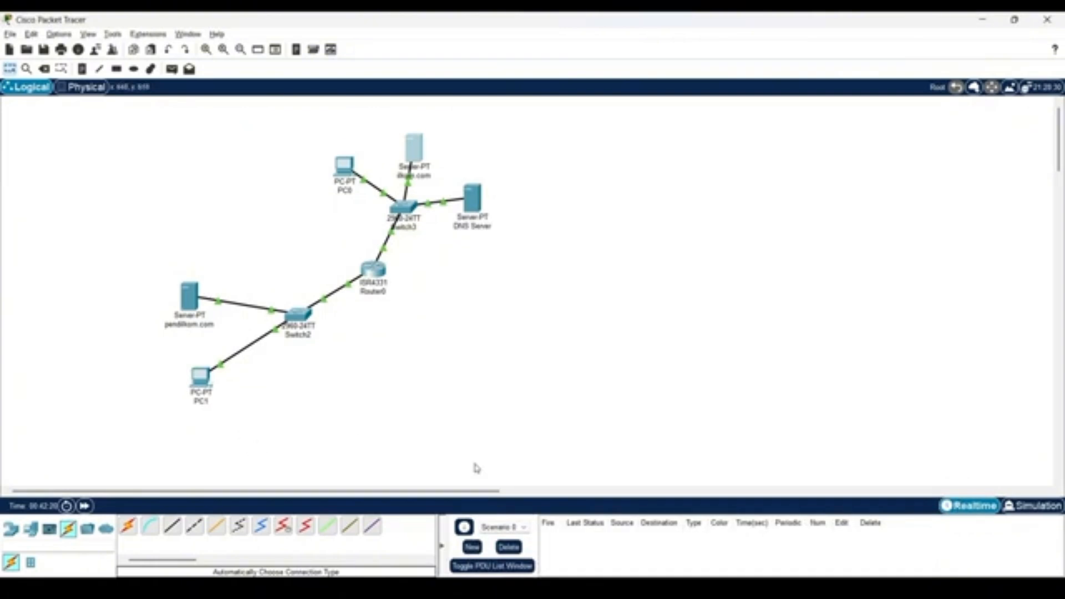
Consult the task list on the assignment page and ping PC1 at 192.168.10.12 from PC0's command prompt.
key(alt+Tab)
scroll(84, 298, down, 4)
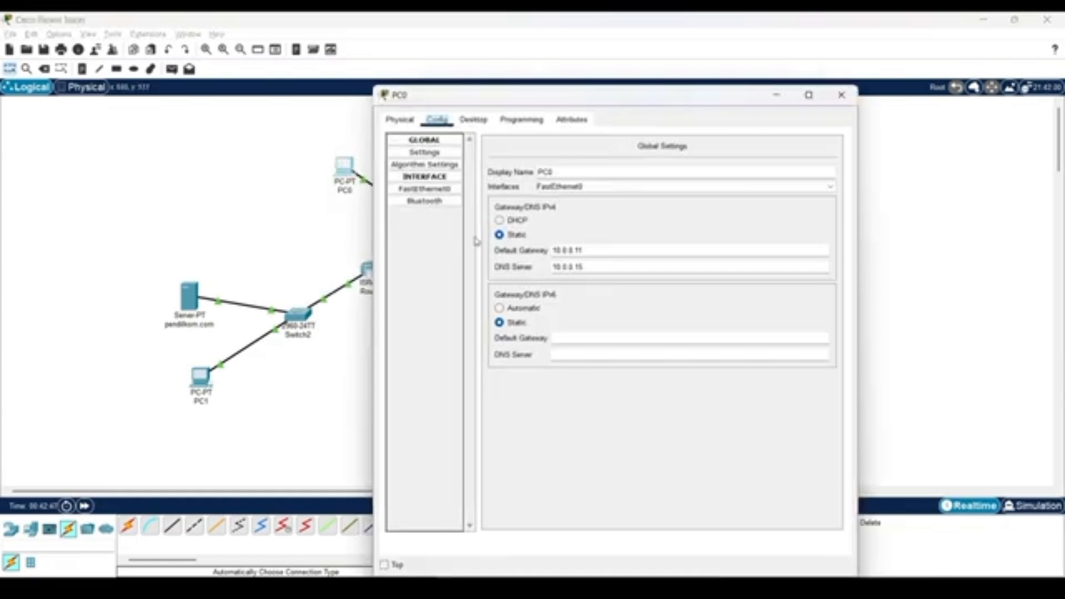
click(480, 124)
click(713, 179)
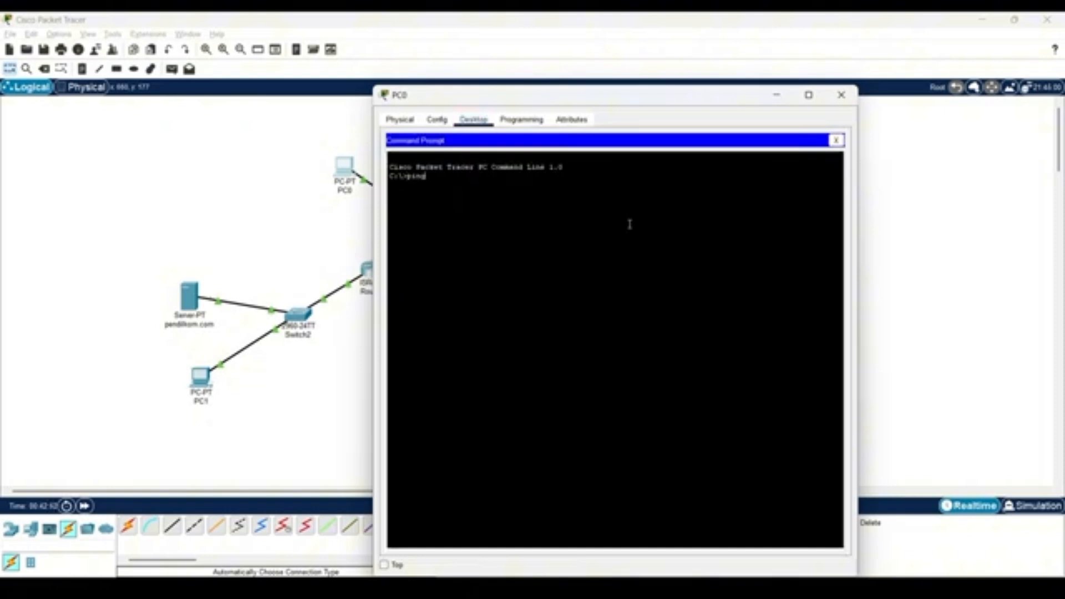
text(ping)
text(192.168.10.12)
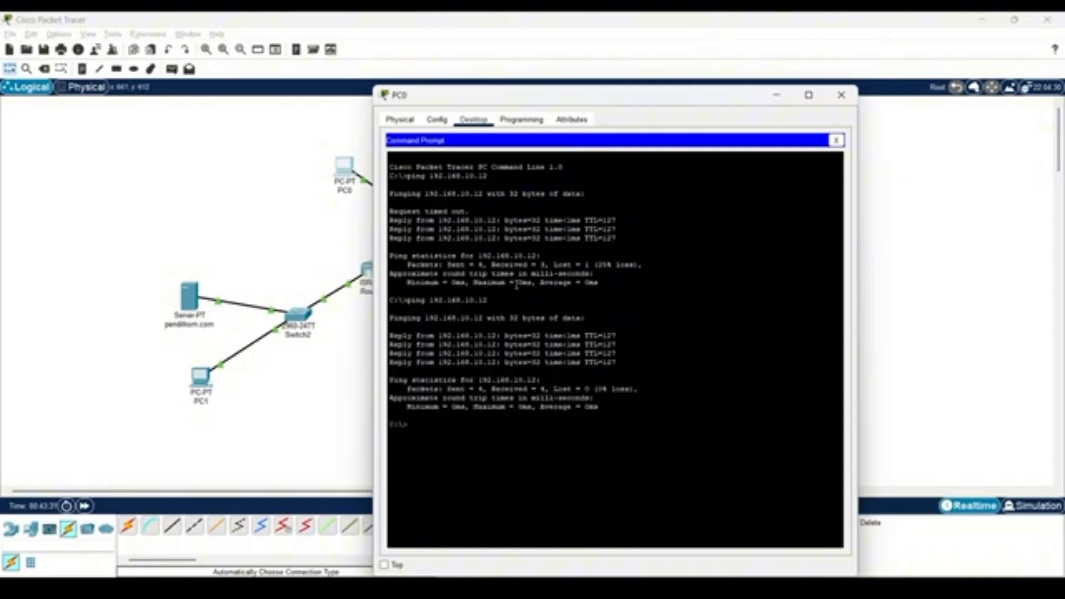
click(841, 94)
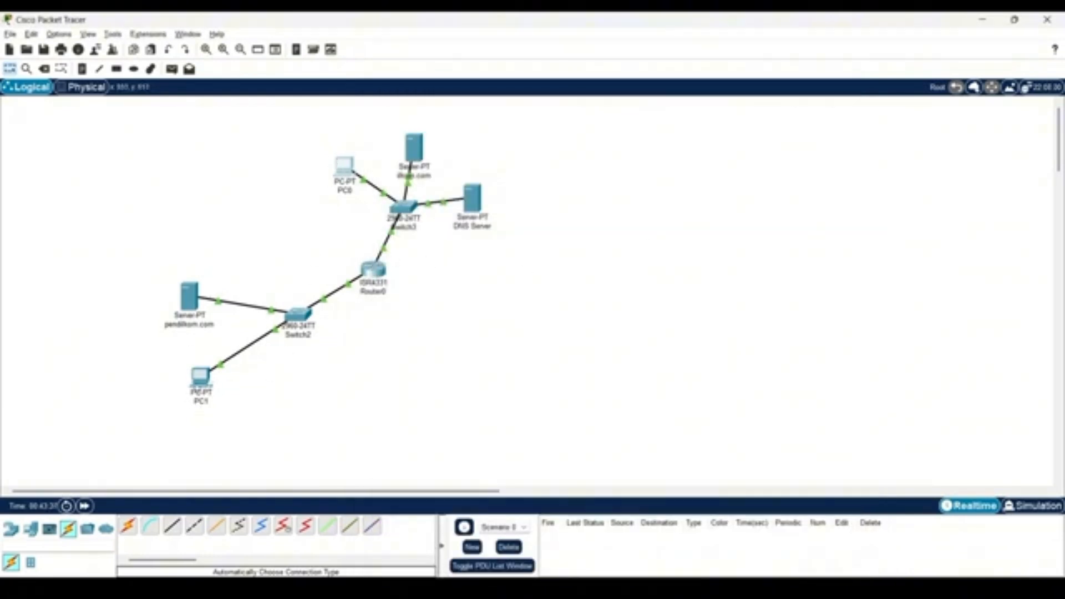
Ping PC0 at 10.0.0.12 from PC1's command prompt.
click(197, 382)
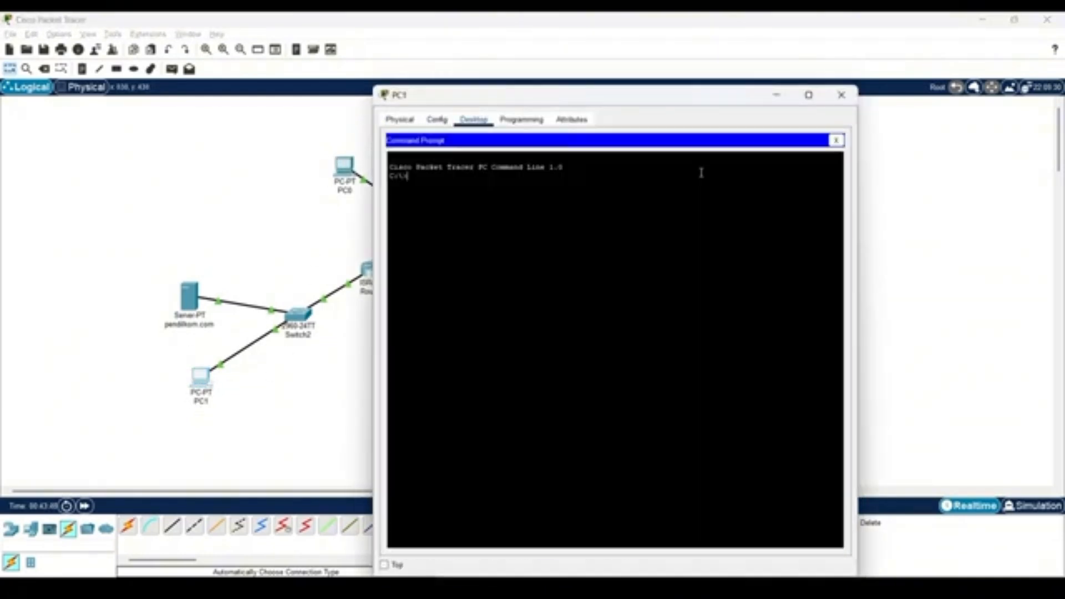
text(ping 10.0.0.12)
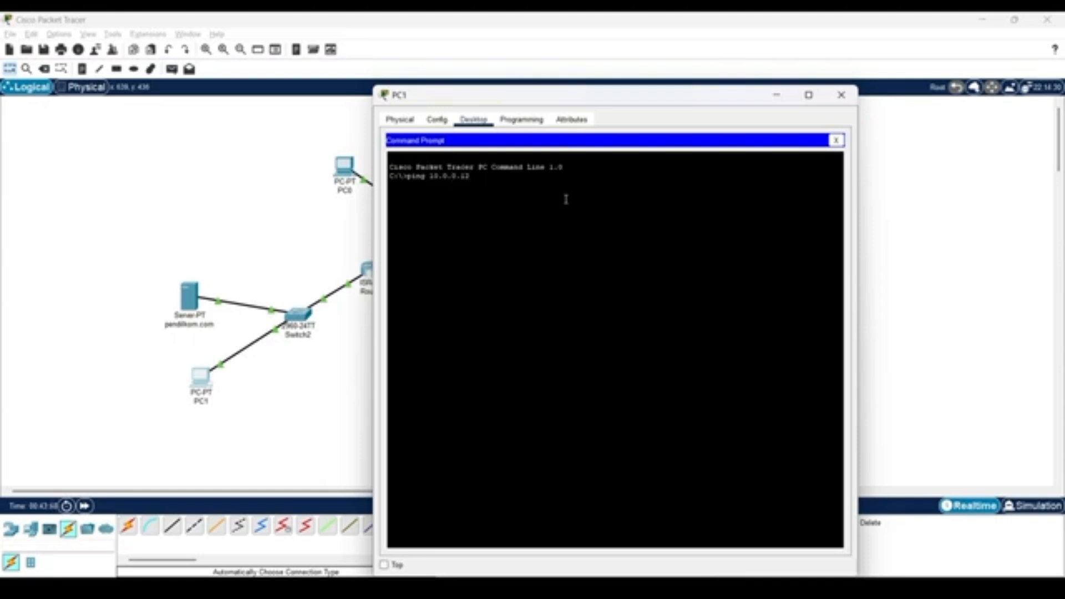
key(Return)
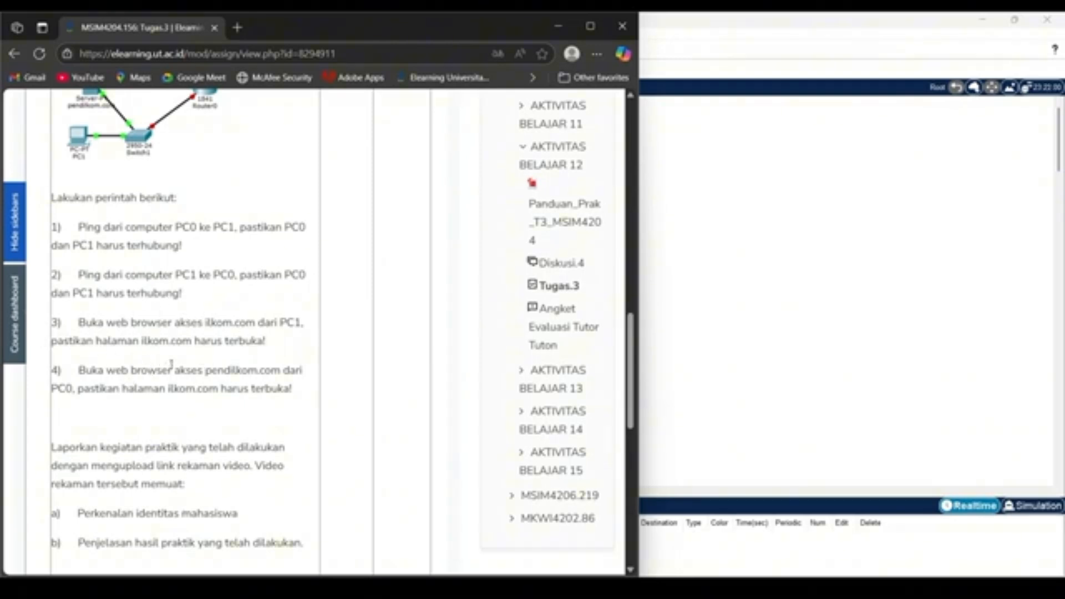
Return from the assignment page to the network and load ilkom.com in PC1's web browser.
click(557, 26)
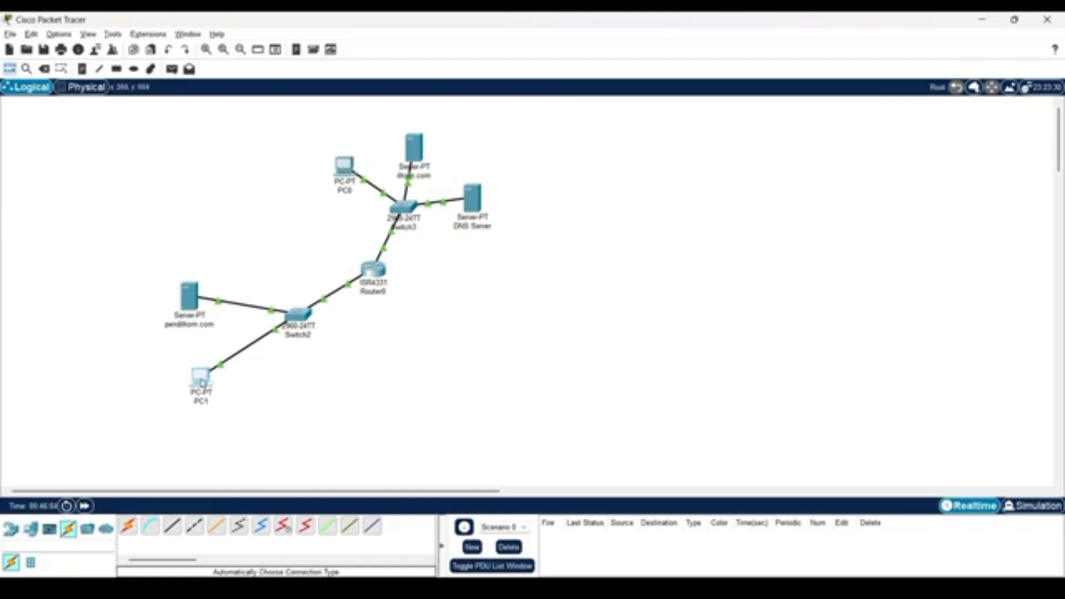
click(203, 383)
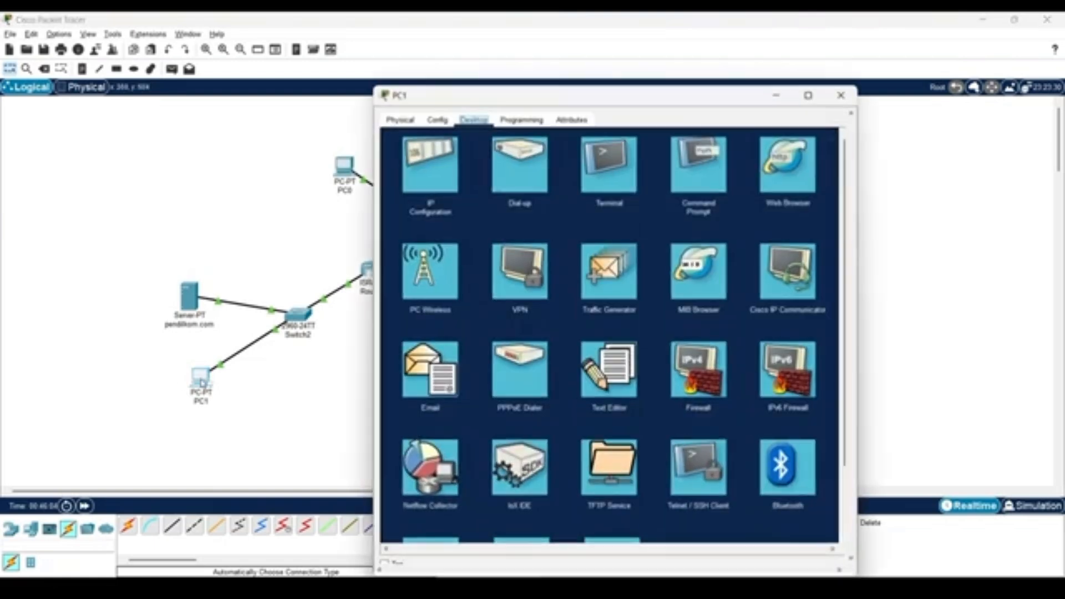
click(791, 185)
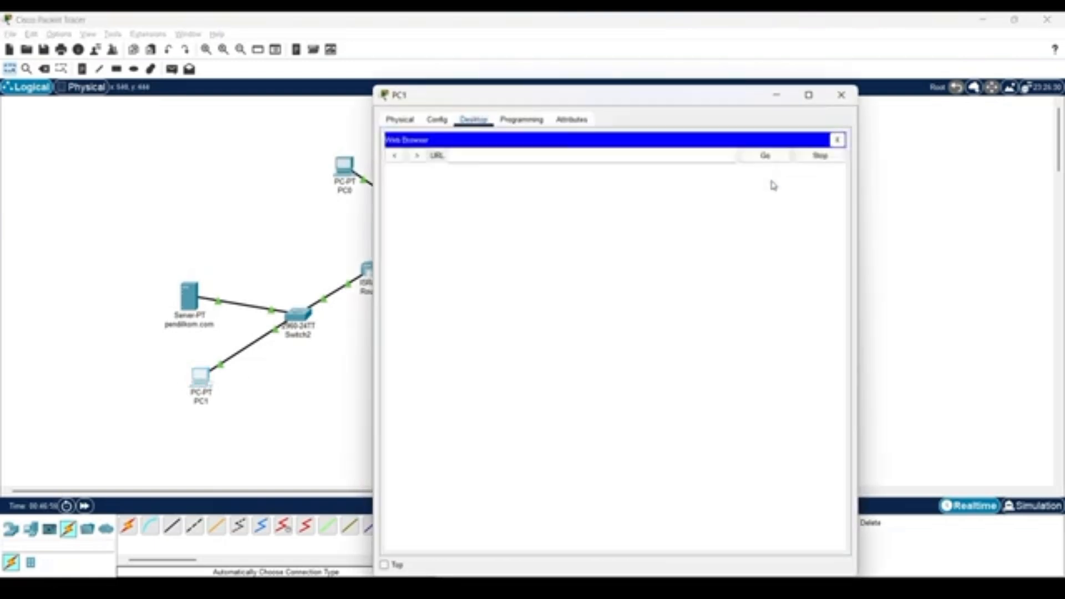
click(515, 151)
text(ilkom.com)
key(Return)
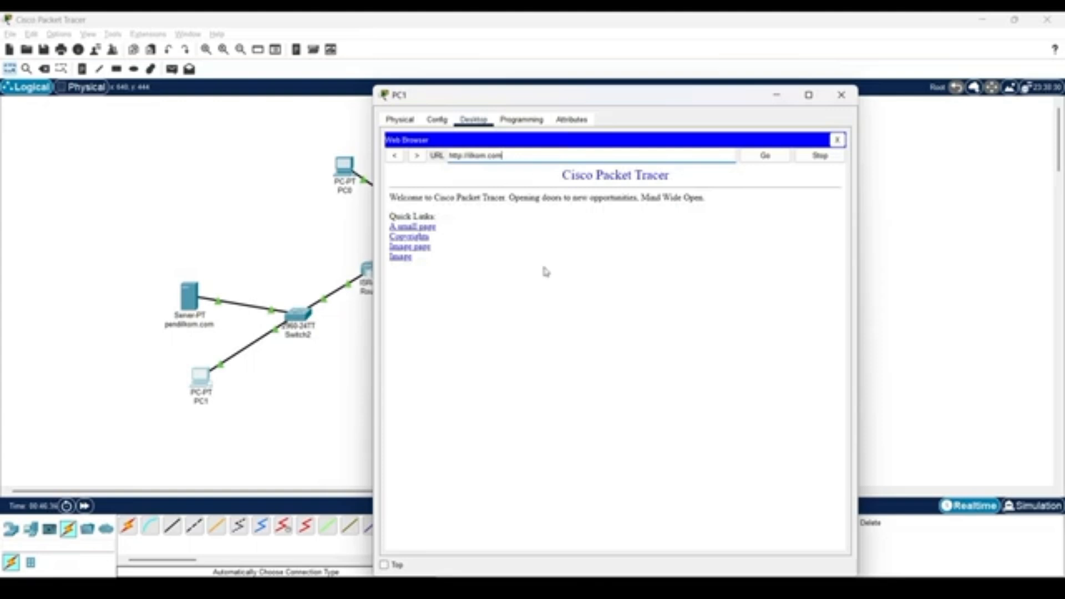
click(841, 95)
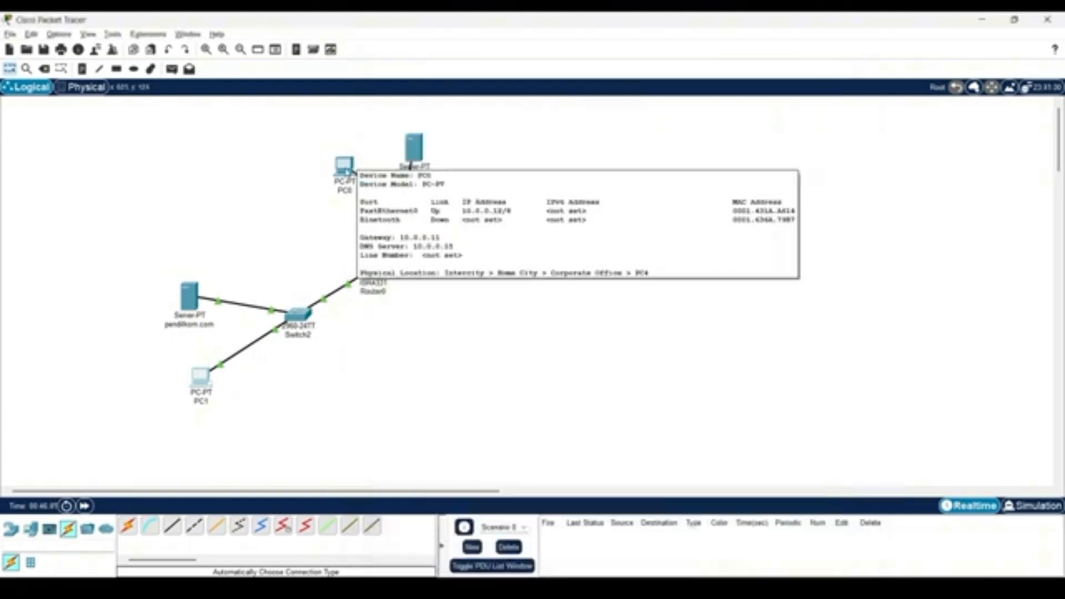
Load pendilkom.com in PC0's web browser.
click(345, 167)
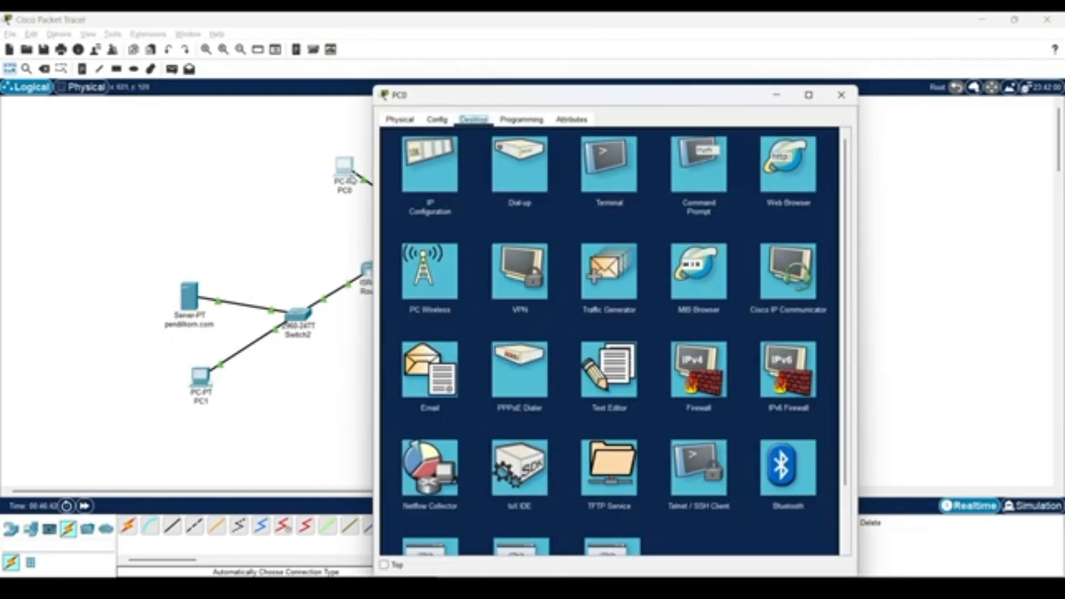
click(799, 179)
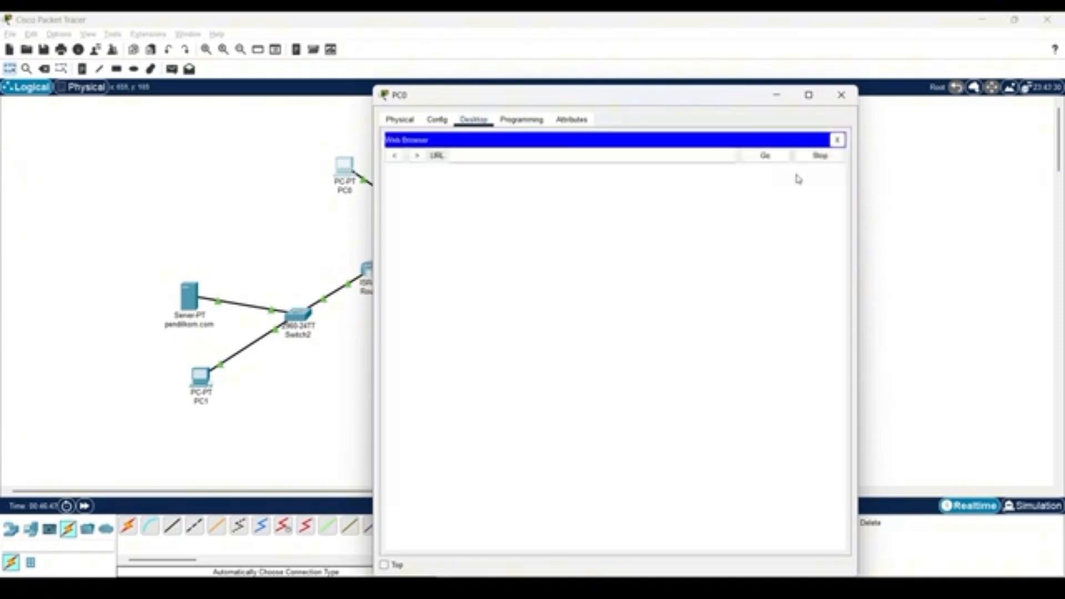
text(pendilkom.com)
click(767, 159)
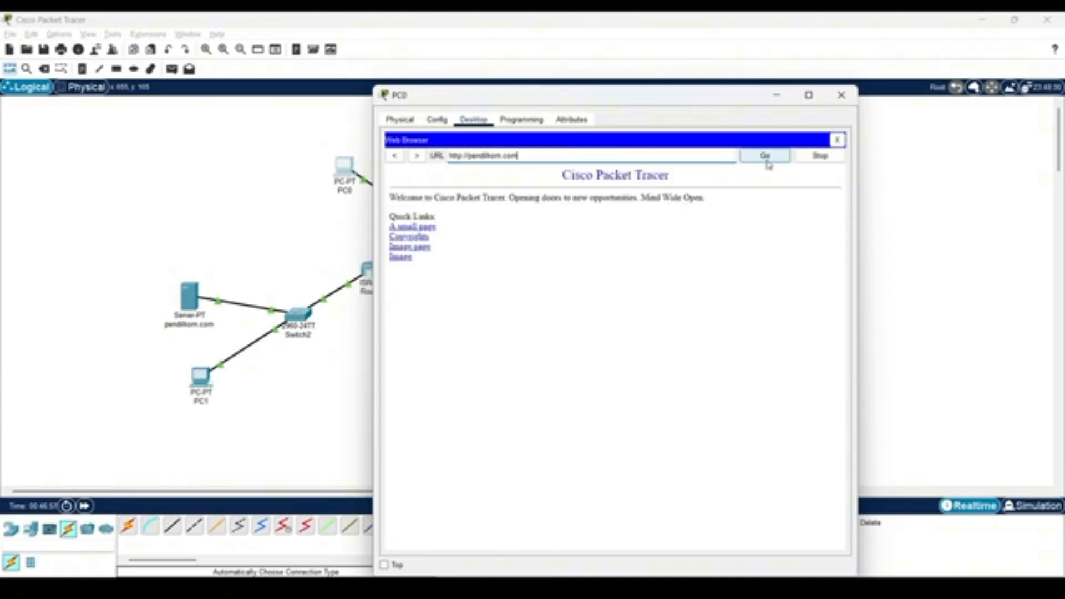